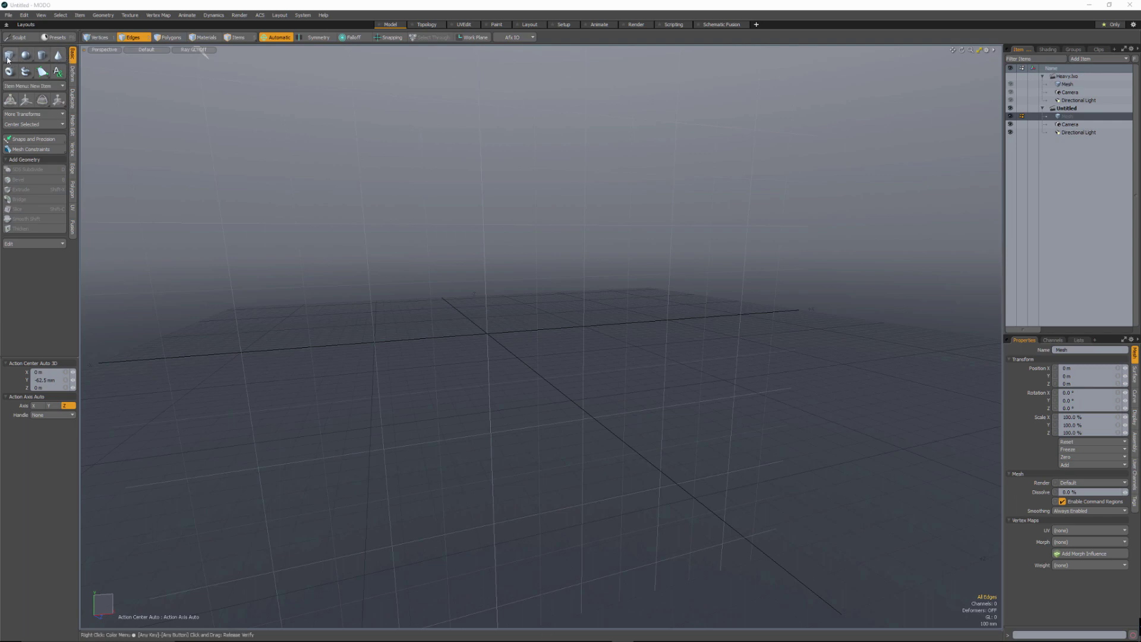
Step: Create a 1 m cube at the origin and convert it to a subdivision surface
left_click(9, 55)
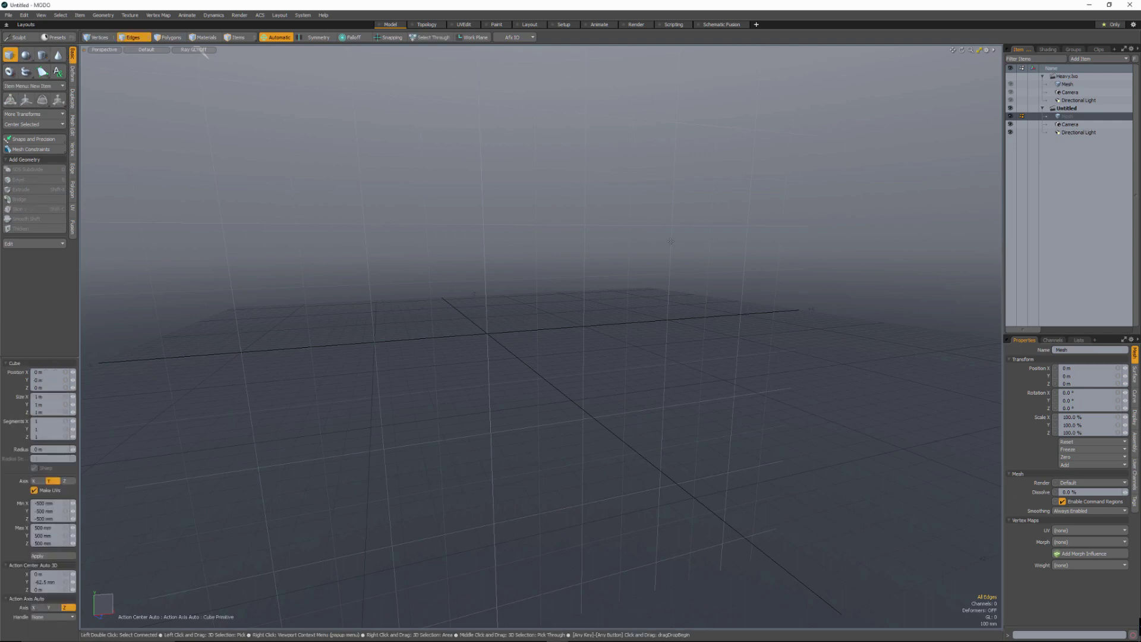
left_click_drag(579, 333, 540, 262, "alt")
left_click(6, 57, "shift")
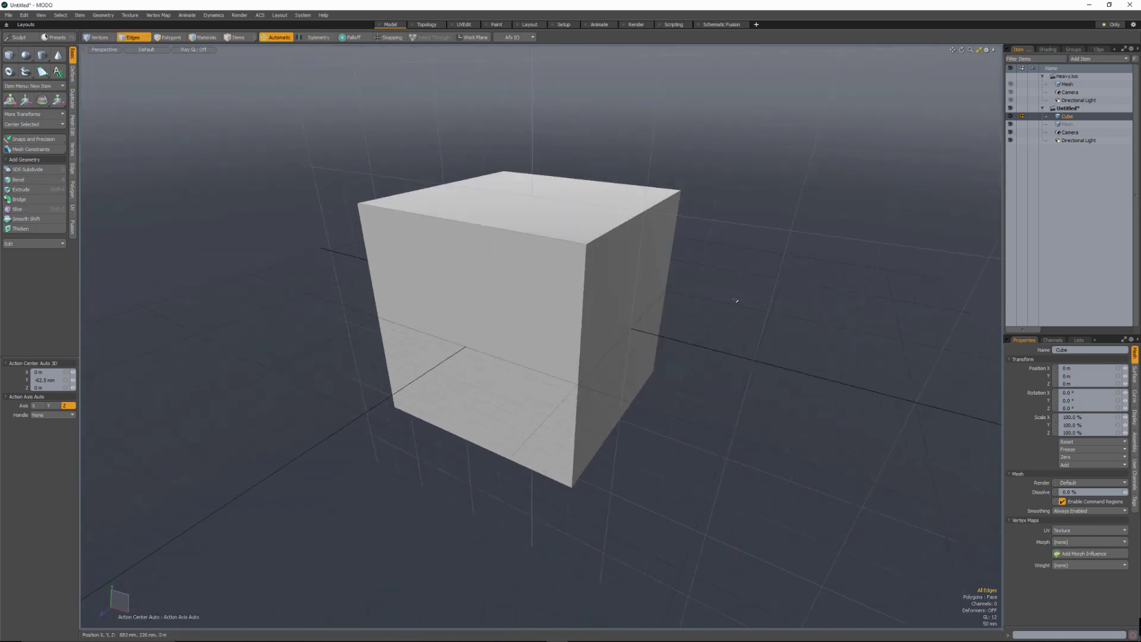
key("Tab")
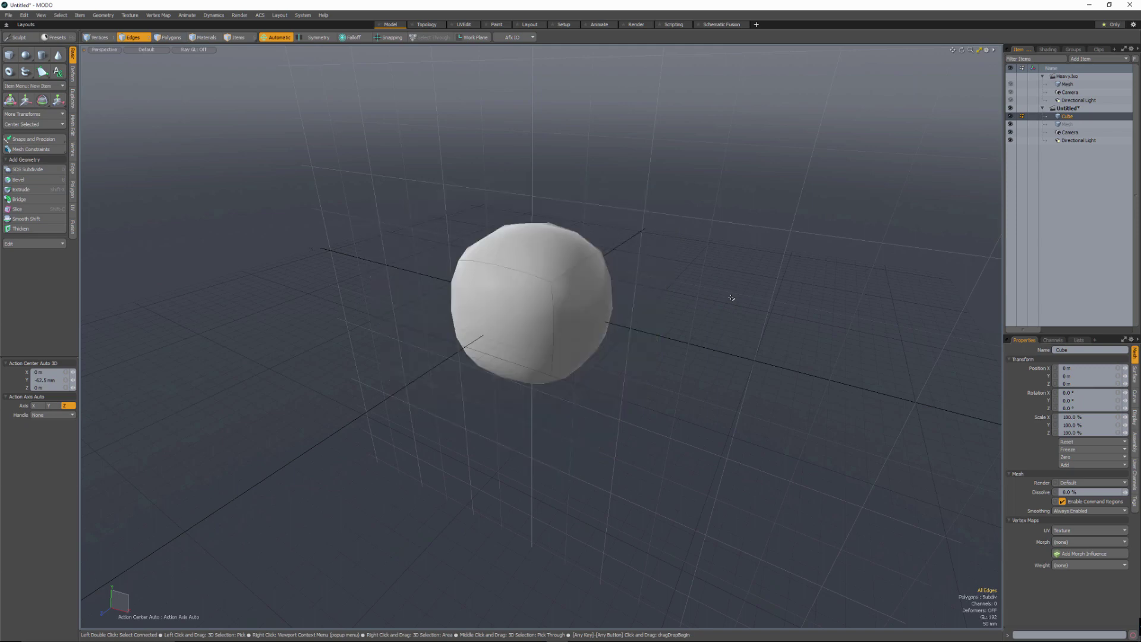
left_click_drag(731, 298, 613, 282, "alt")
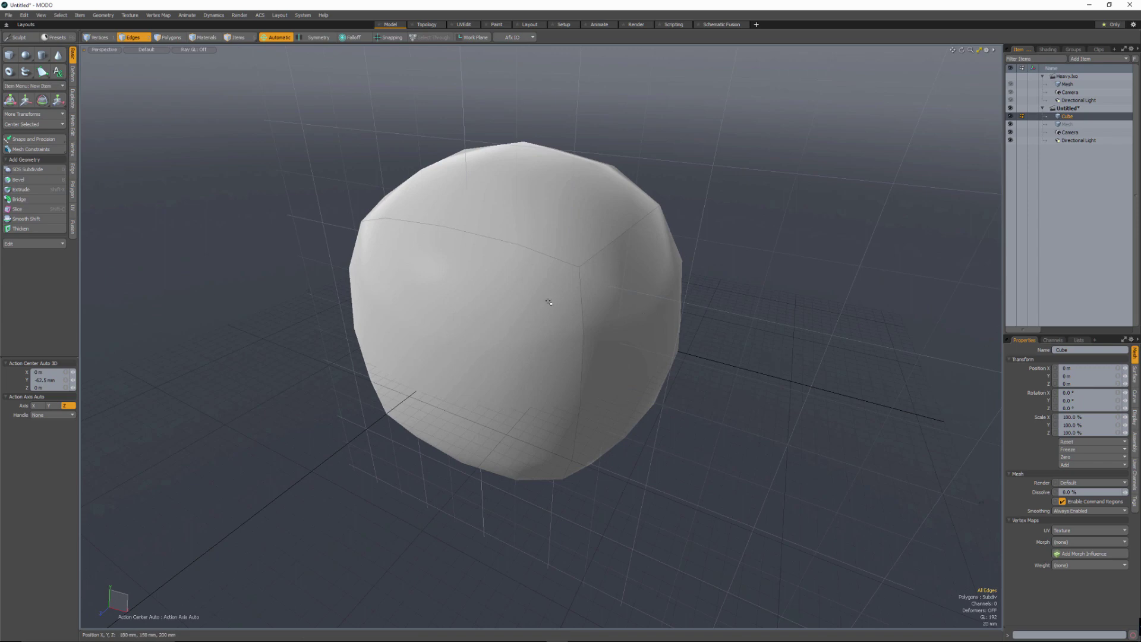
Step: Loop-slice the cube across its front and top faces with two symmetric slices close to the outer edges
key("3")
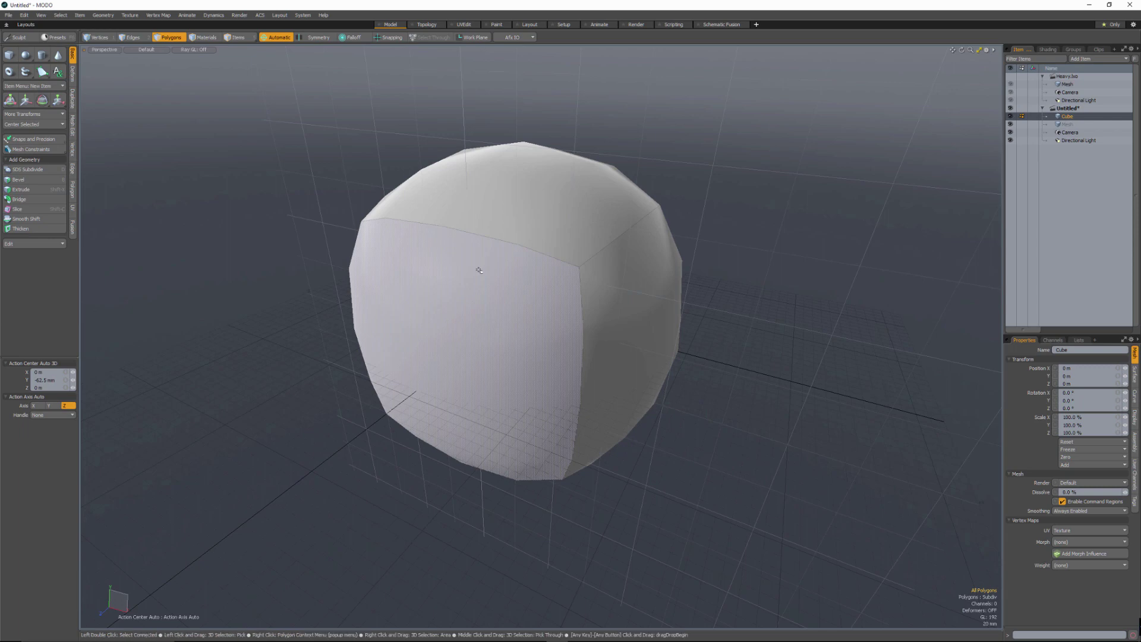
left_click_drag(491, 278, 503, 235)
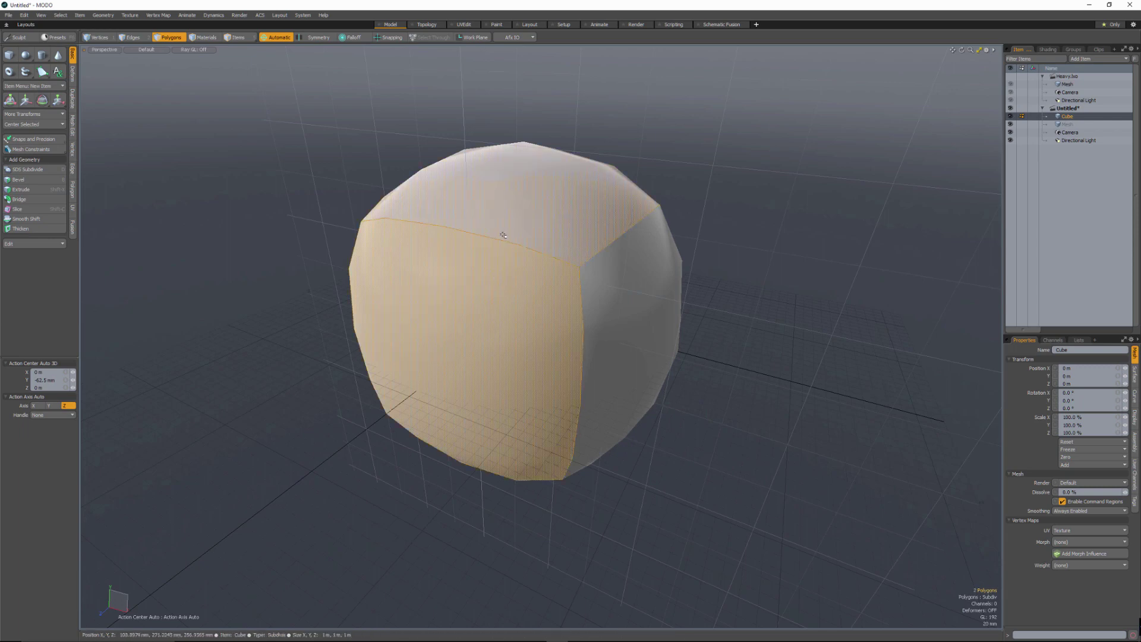
key("alt+c")
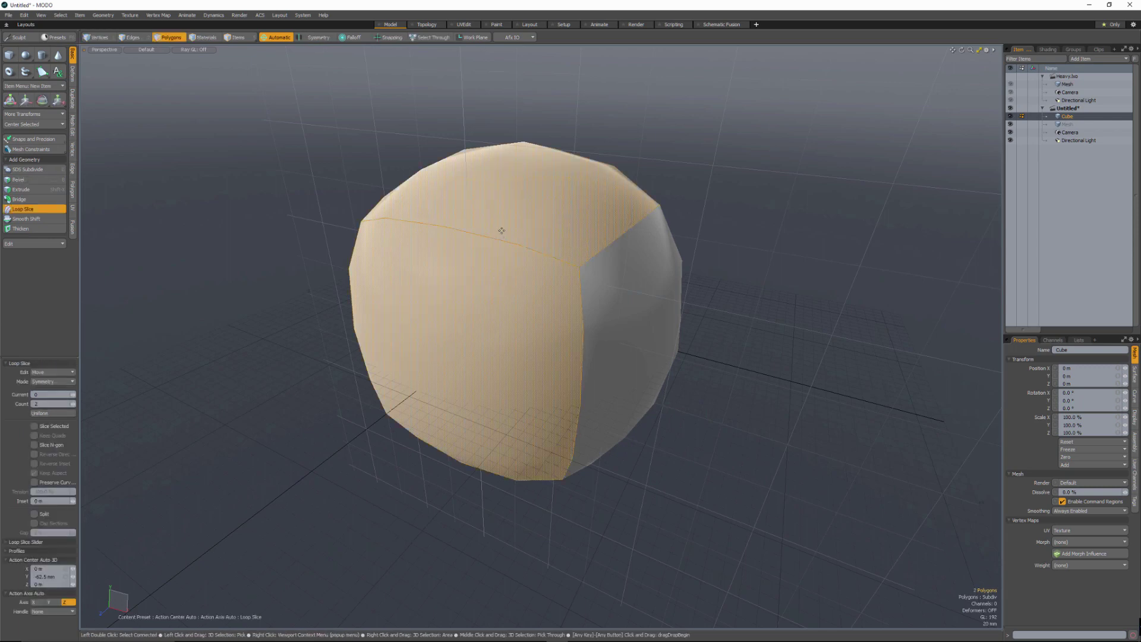
left_click(501, 231)
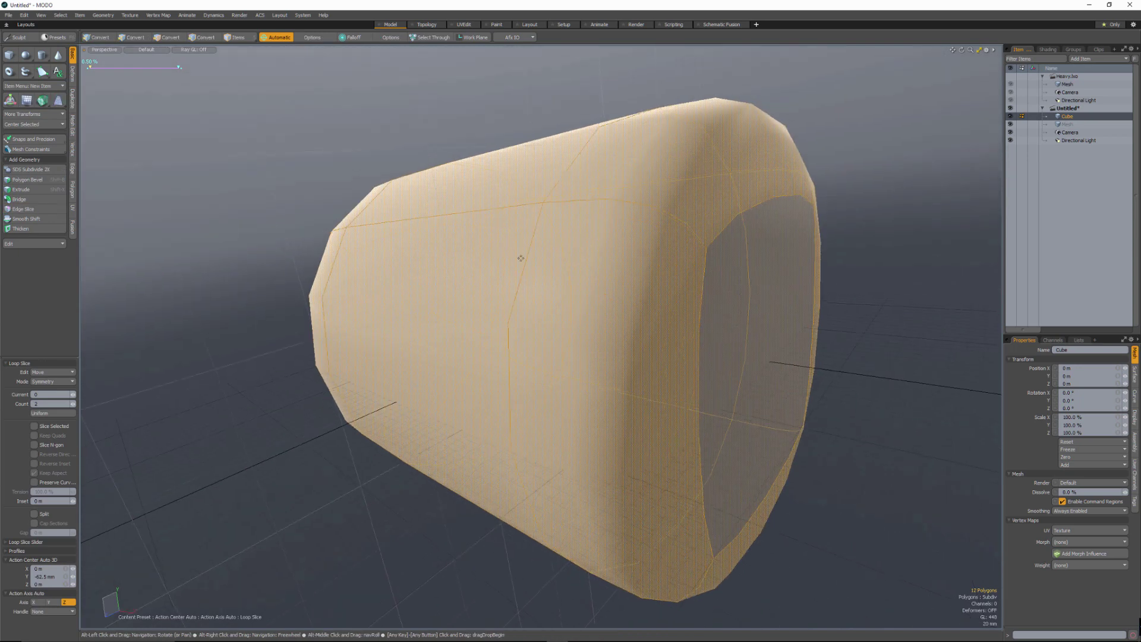
Step: Invert the polygon selection and loop-slice the cube's remaining directions symmetrically, giving all its edges tight support loops
key("[")
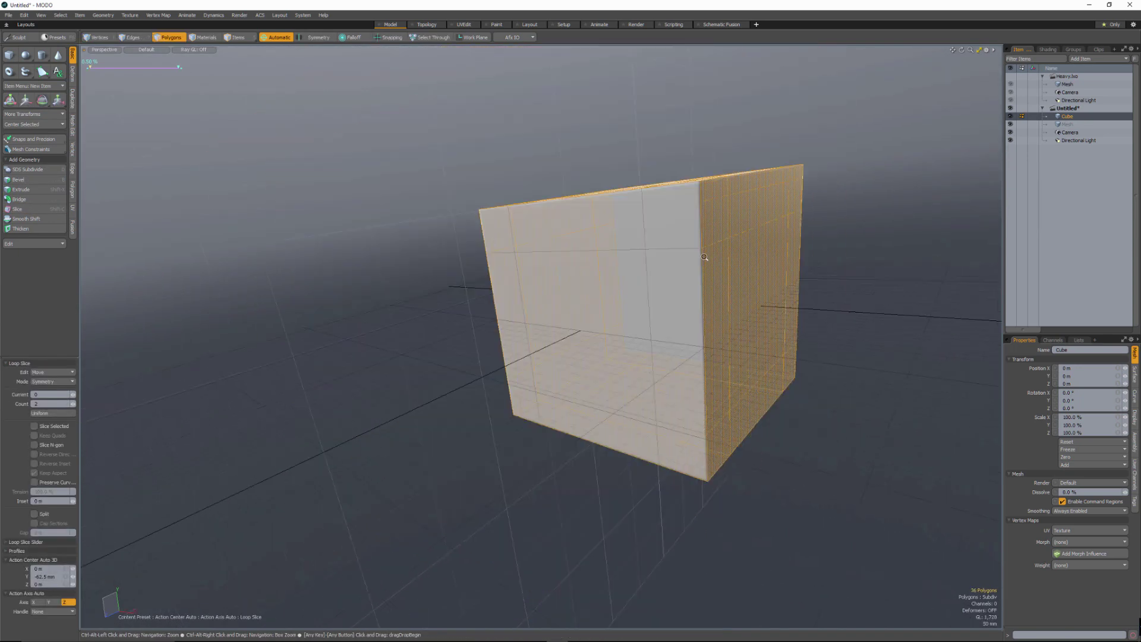
left_click_drag(666, 283, 688, 279, "alt")
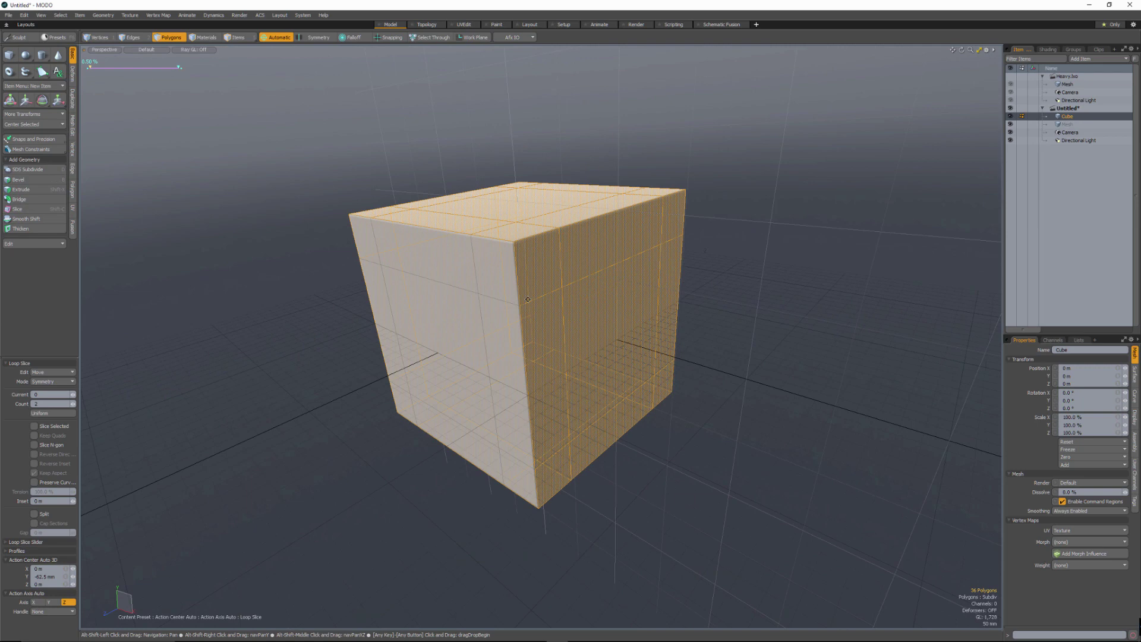
key("alt+c")
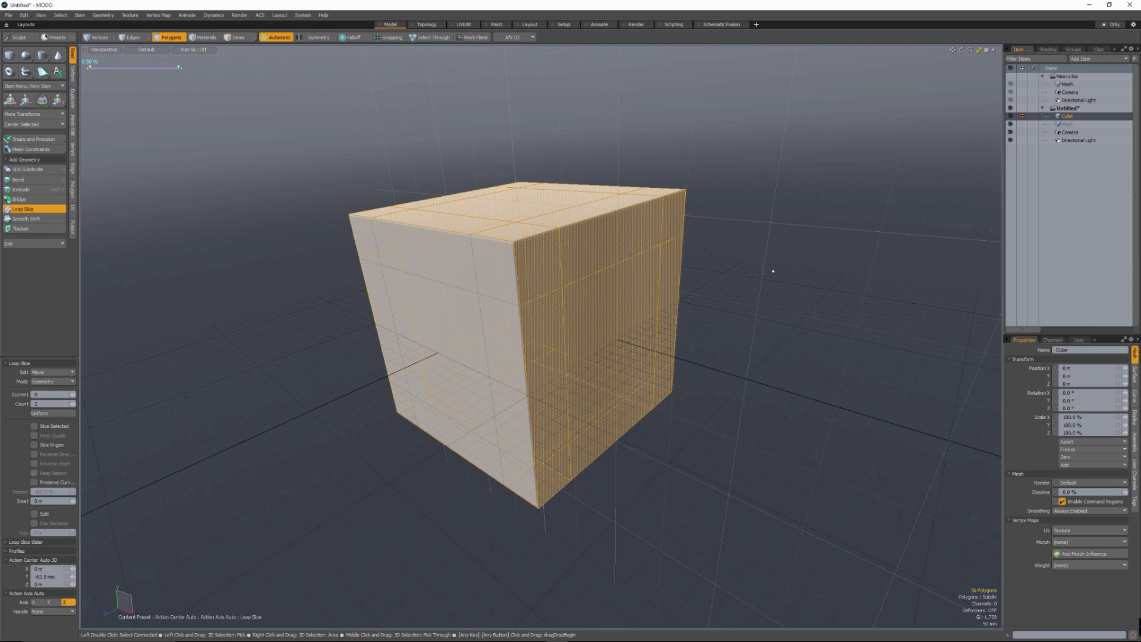
key("Escape")
key("Escape")
left_click_drag(547, 318, 511, 300, "alt")
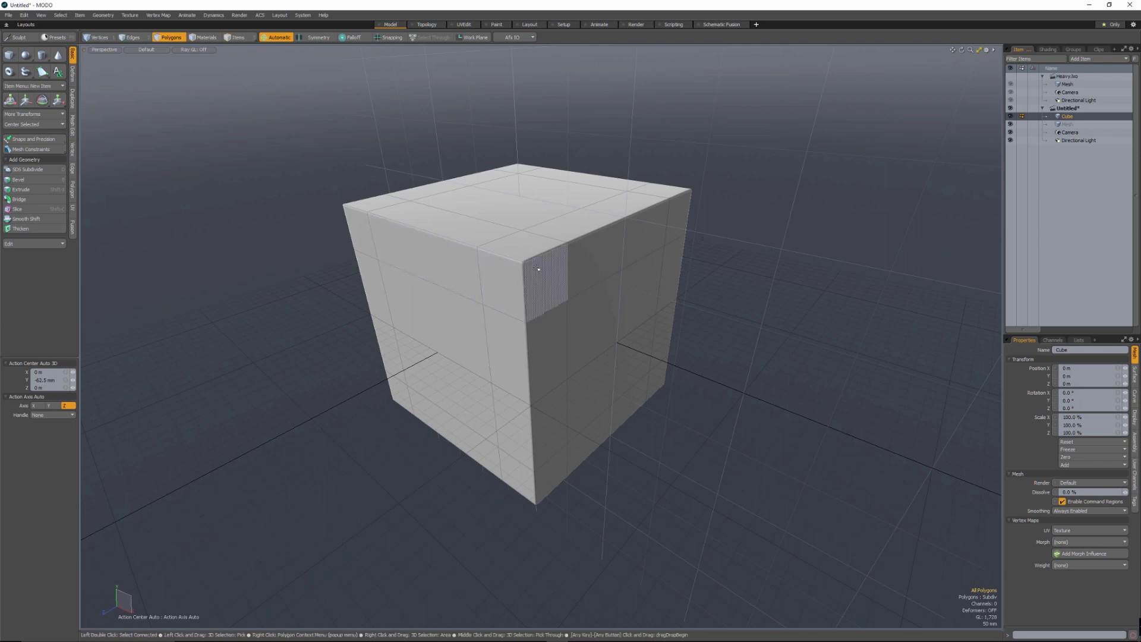
left_click_drag(518, 278, 505, 265, "alt")
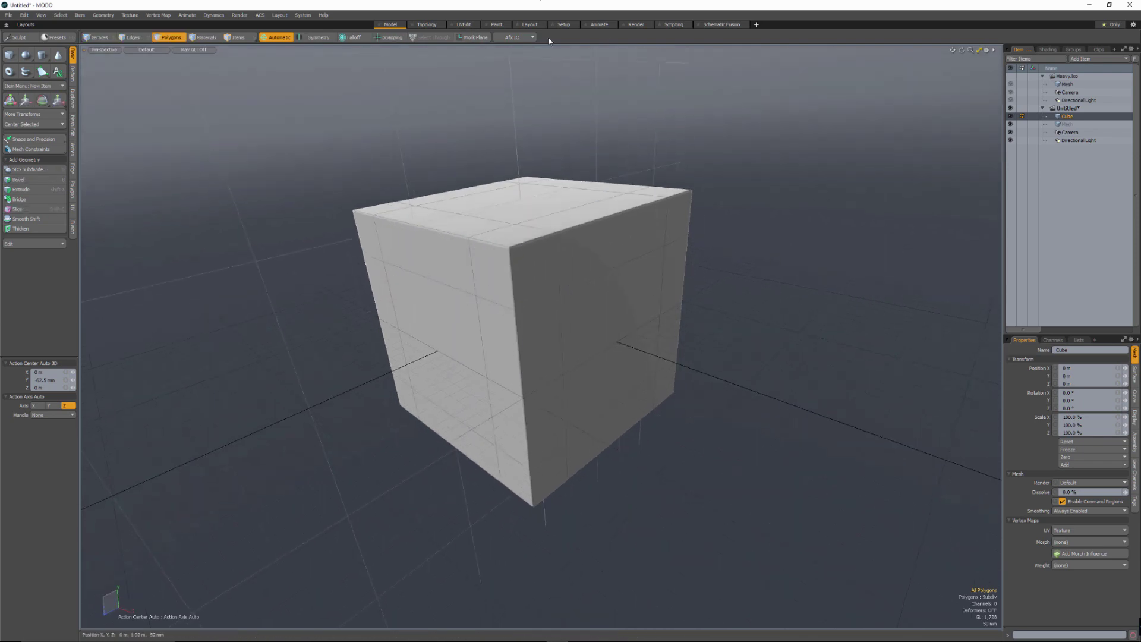
Step: Switch to the Render layout, start the preview render and examine the cube's edges from several angles
left_click(635, 25)
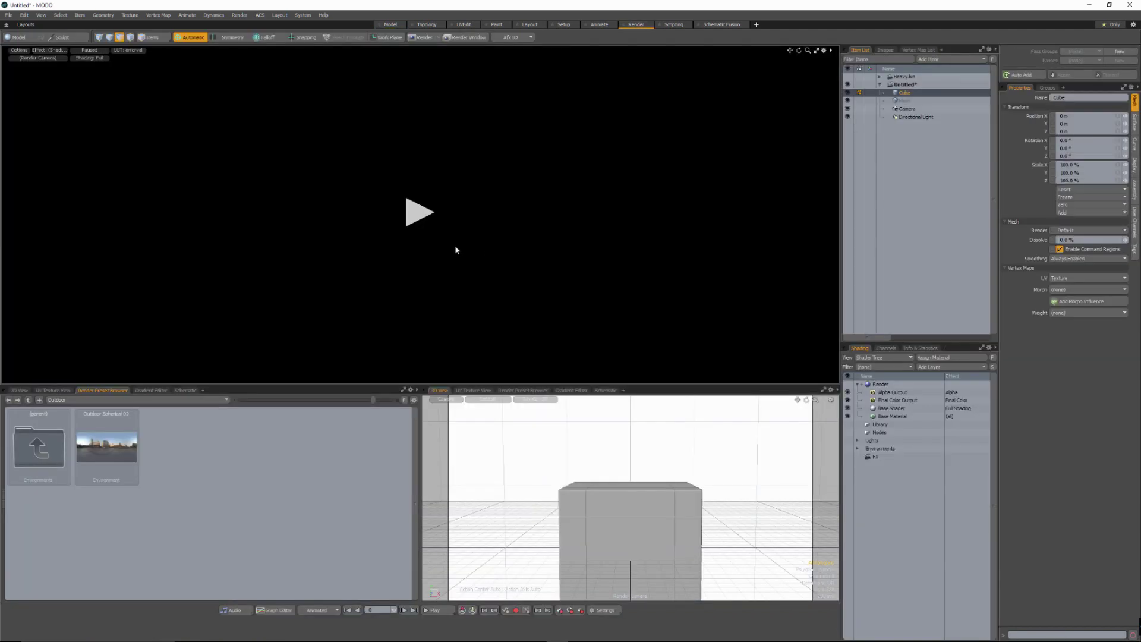
left_click(415, 222)
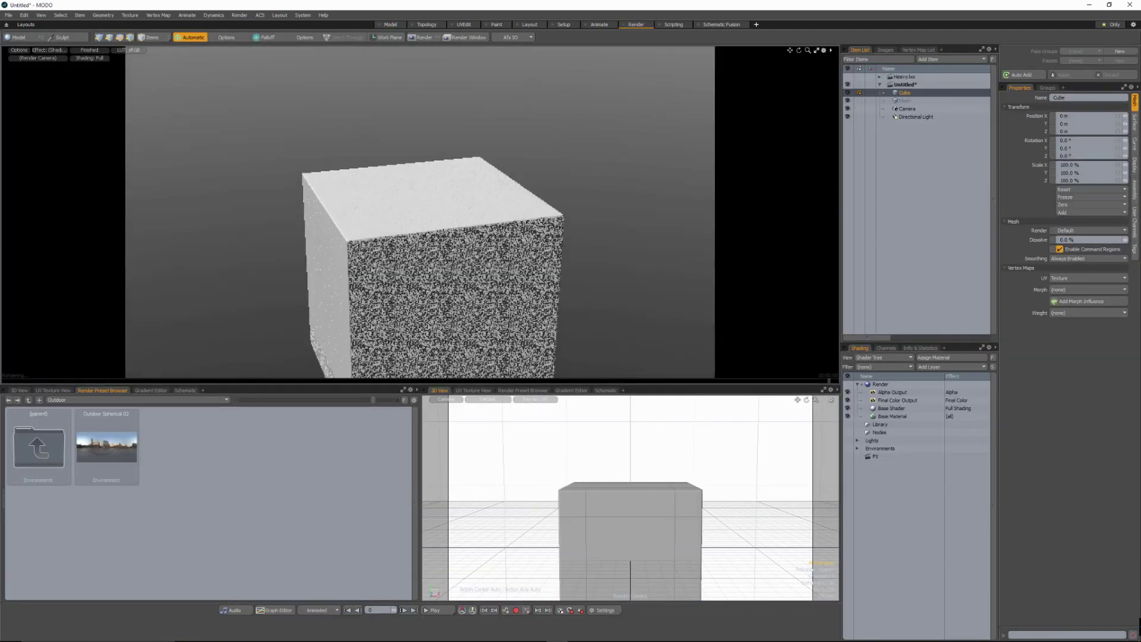
left_click_drag(452, 250, 465, 228, "alt")
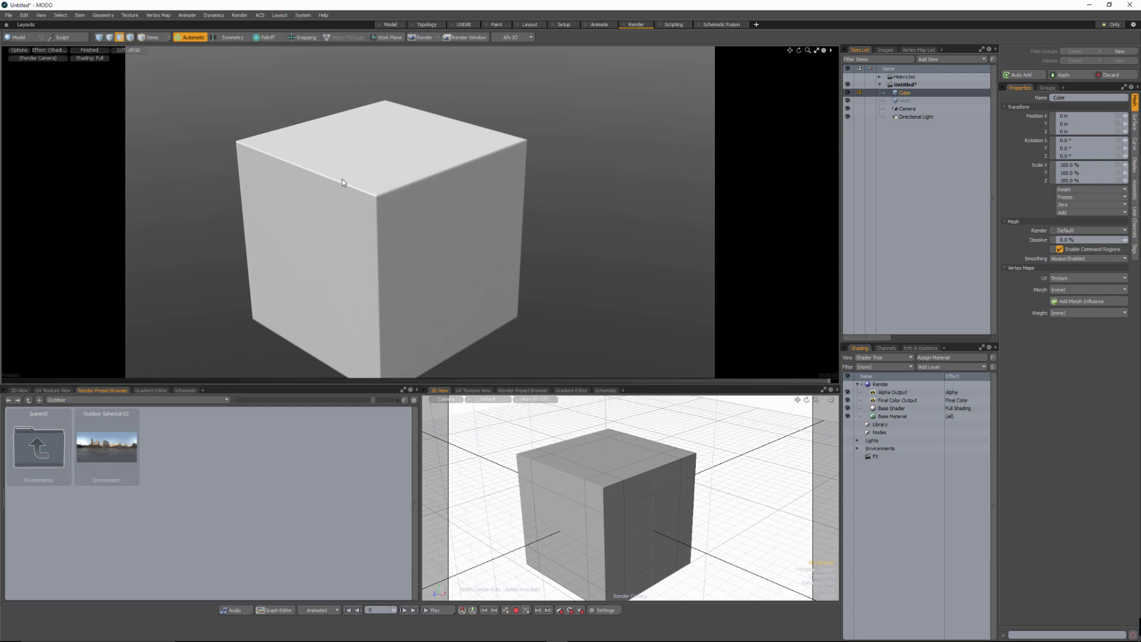
left_click_drag(341, 181, 396, 192, "alt")
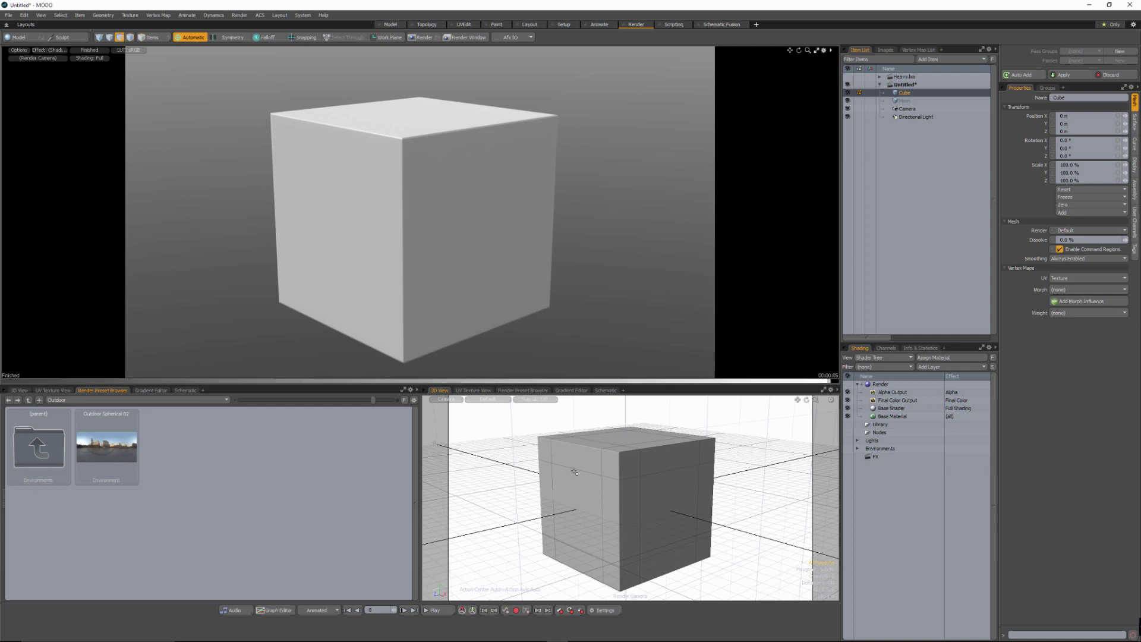
left_click_drag(634, 423, 636, 438, "alt")
Step: Try to bevel the cube's top polygons inward and downward to form a recess
key("3")
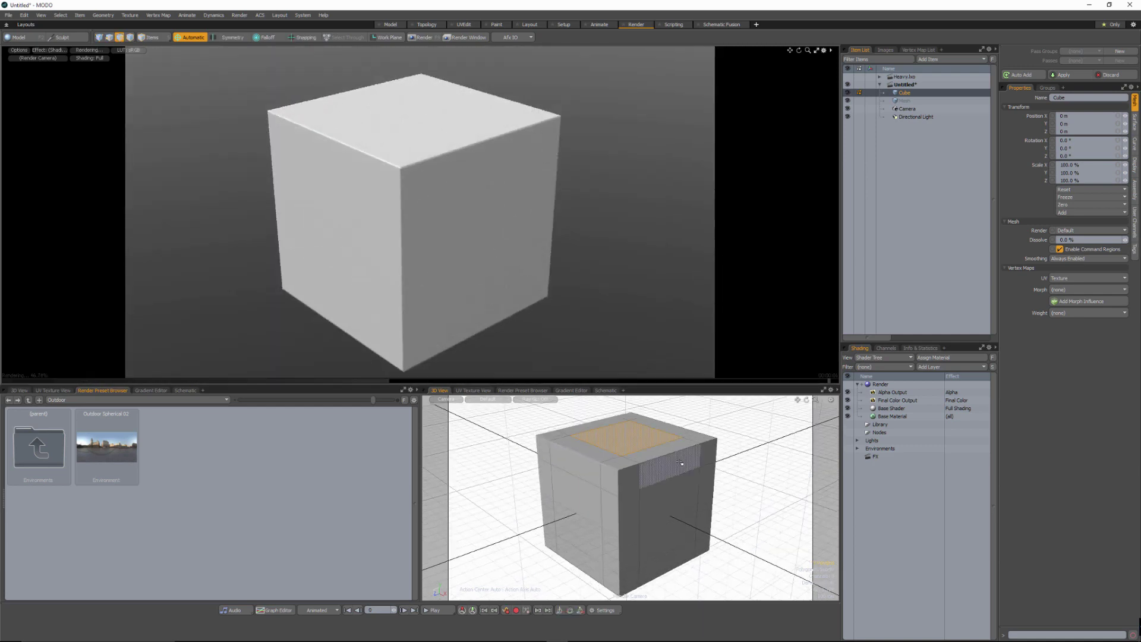
key("b")
left_click(692, 465)
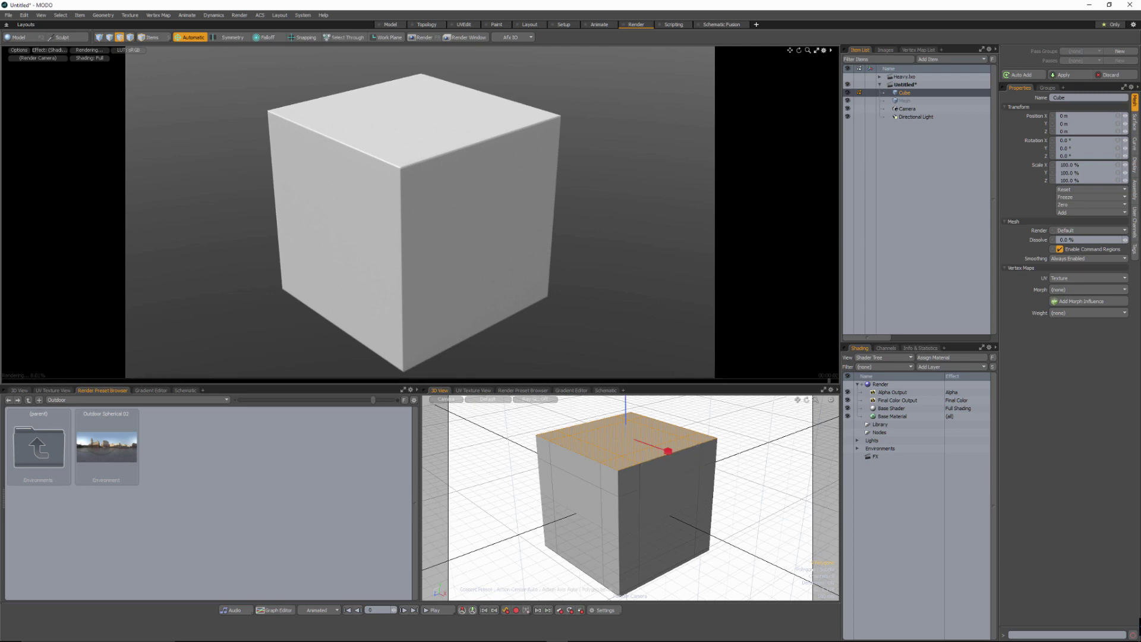
left_click_drag(666, 451, 625, 388)
left_click(662, 449, "shift")
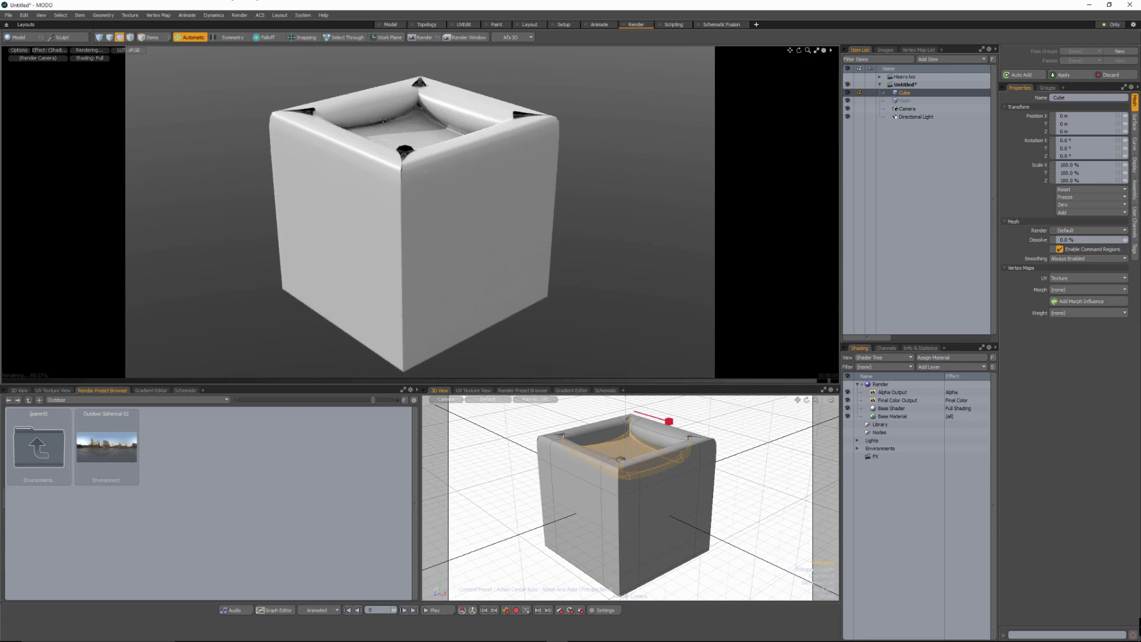
Step: Undo the top bevel, the camera moves and the loop slices, back to the unsliced subdivision cube
key("ctrl+z")
key("ctrl+z")
key("ctrl+z")
key("ctrl+z")
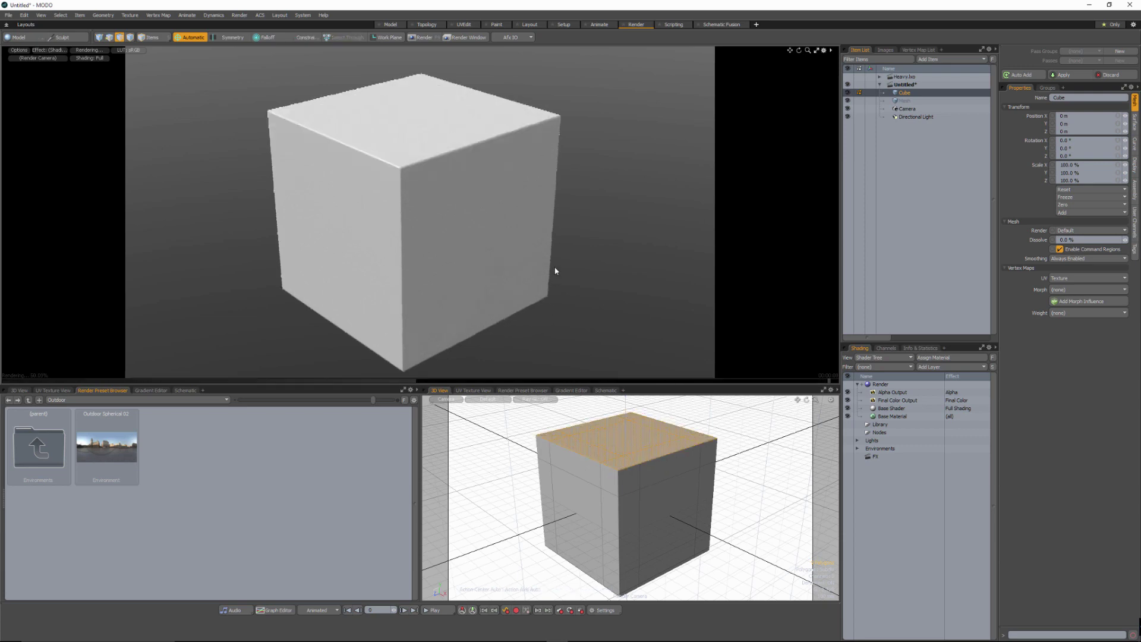
key("ctrl+z")
key("ctrl+z")
key("ctrl+z")
key("ctrl+z")
key("ctrl+z")
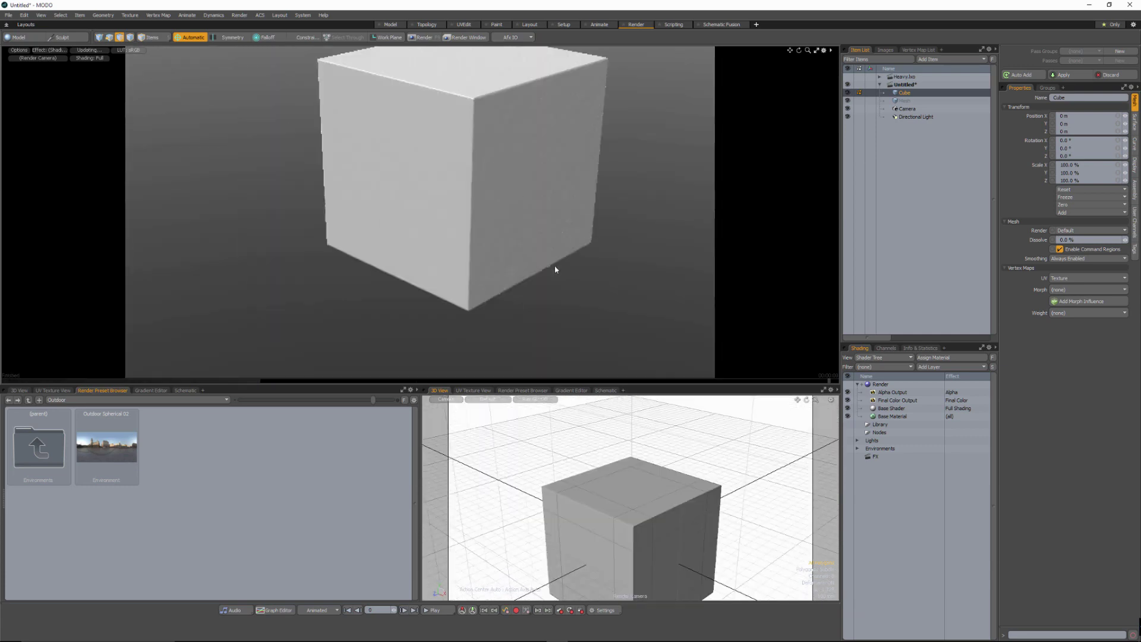
key("ctrl+z")
key("ctrl+z")
key("ctrl+z")
key("ctrl+z")
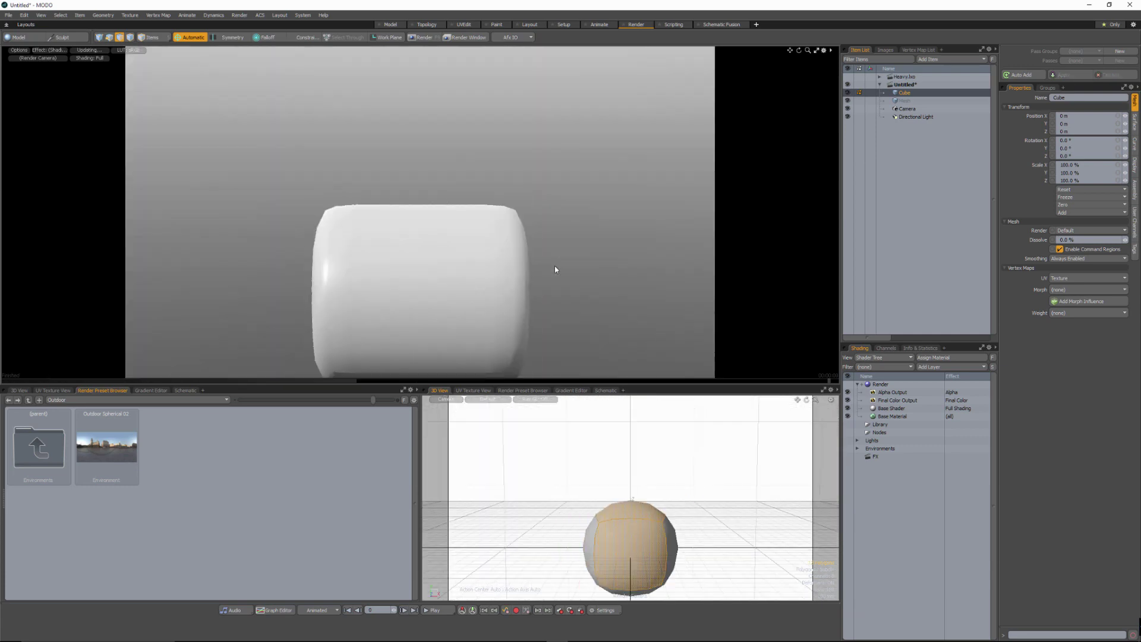
key("ctrl+z")
key("ctrl+z")
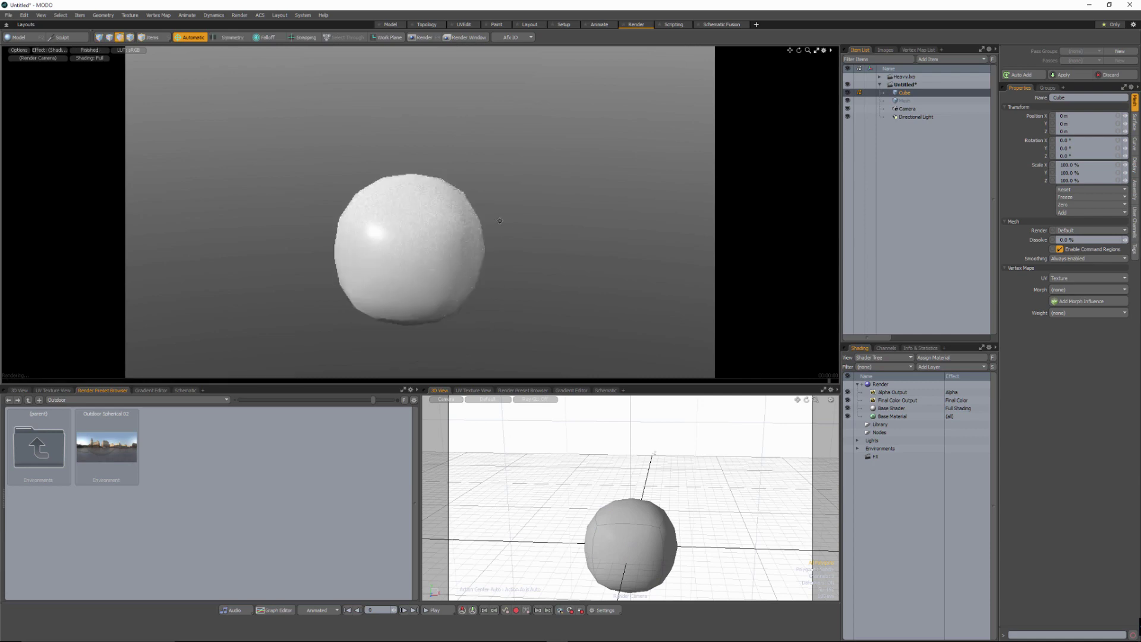
Step: Return to the Model layout, select all the cube's edges and set their subdivision weight to 100%
left_click(390, 25)
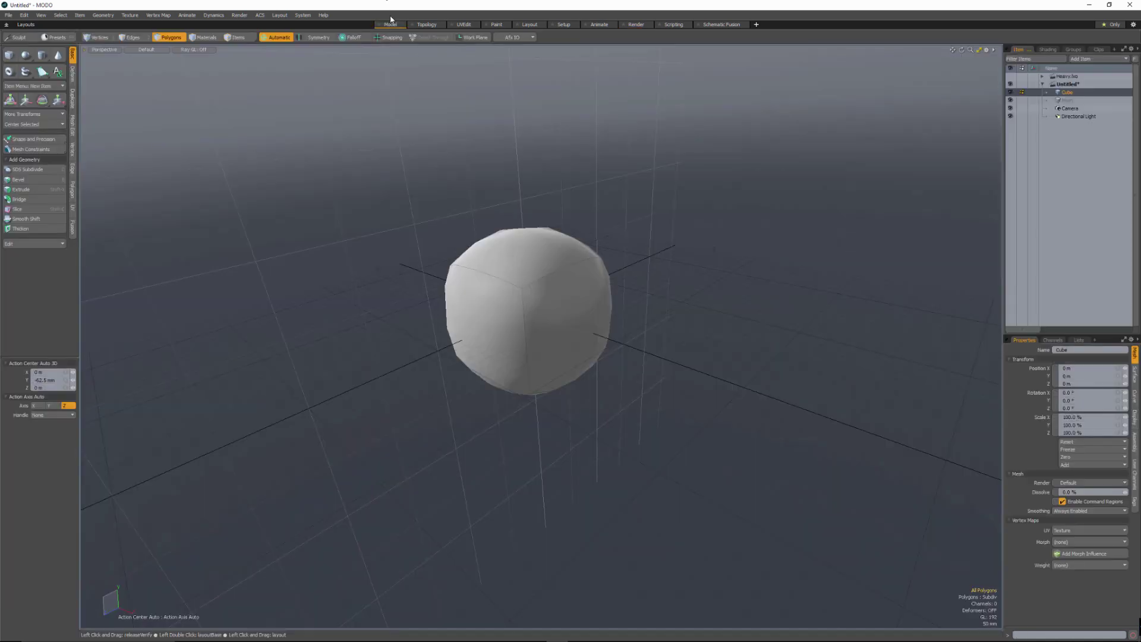
left_click_drag(554, 274, 564, 278, "alt")
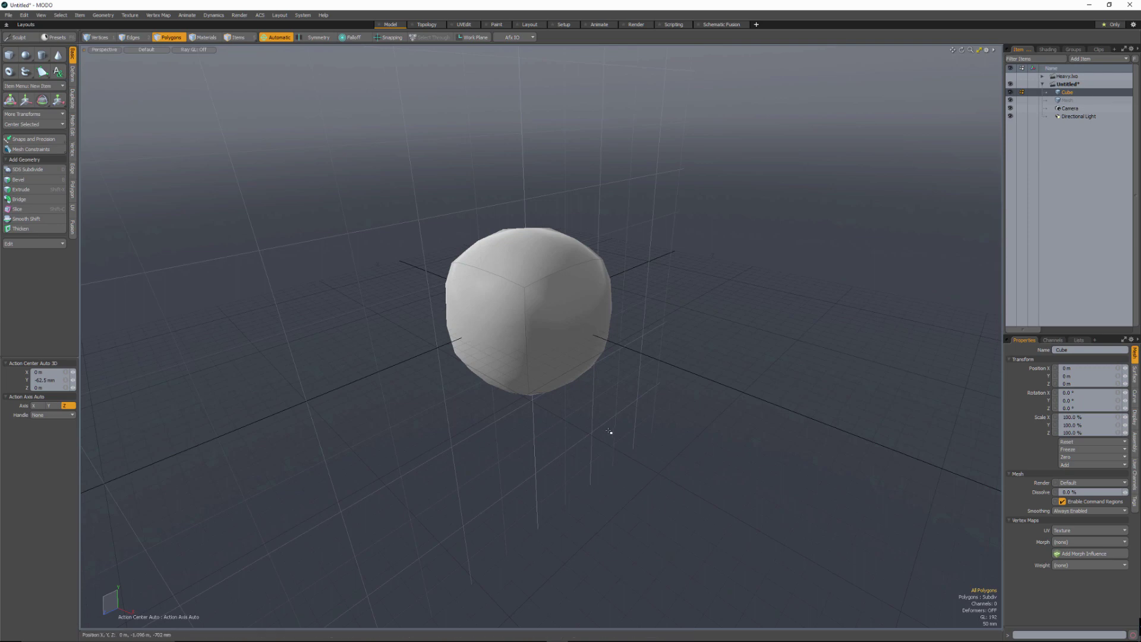
key("1")
key("2")
mouse_move(608, 445)
right_mouse_down()
mouse_move(657, 326)
mouse_move(657, 387)
right_mouse_up()
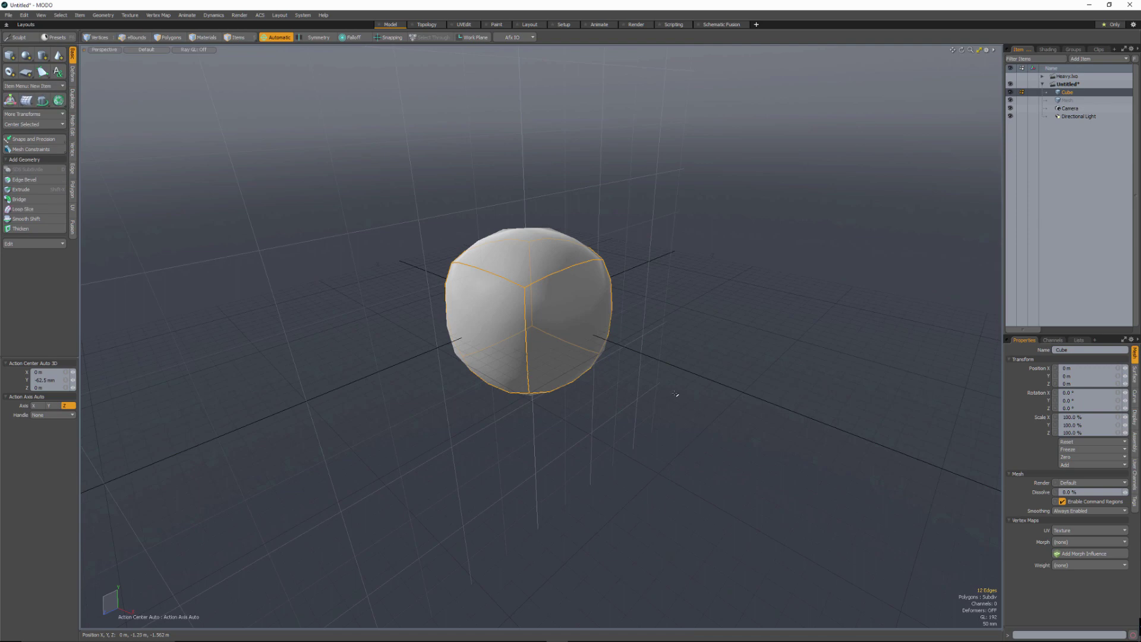
key("shift+w")
left_click_drag(215, 410, 355, 410)
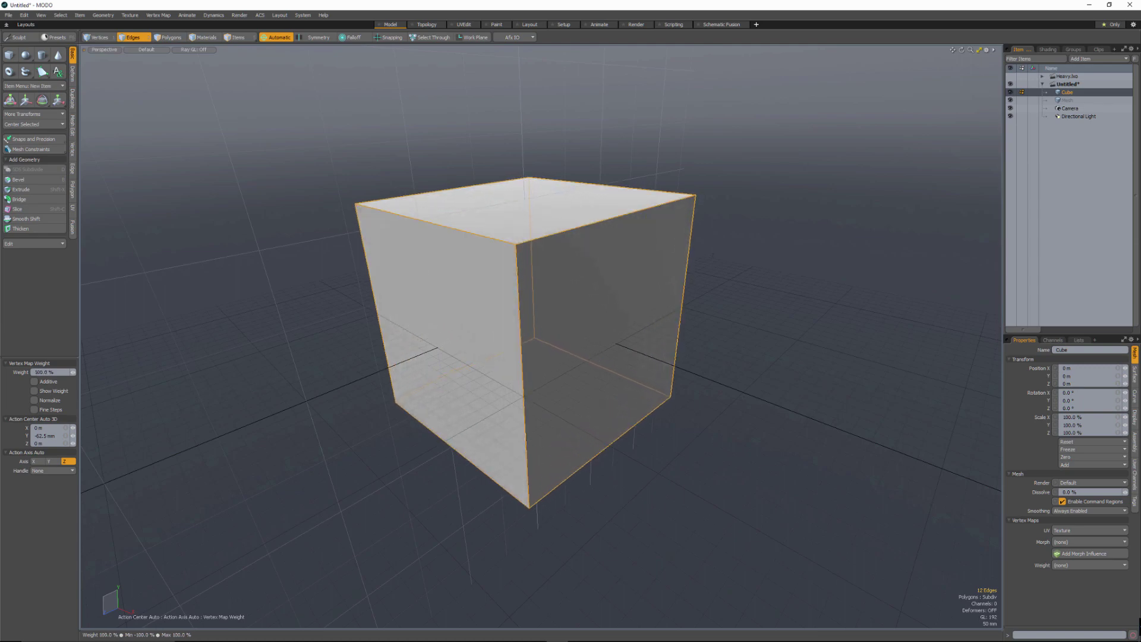
left_click_drag(452, 341, 517, 312, "alt")
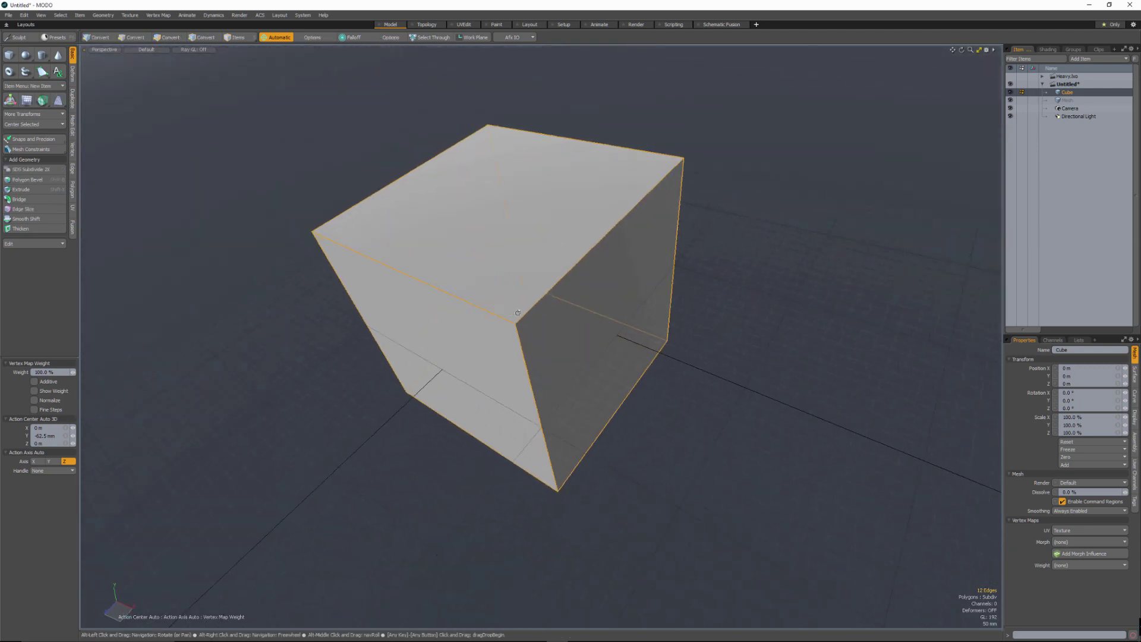
Step: Try moving a single top corner vertex of the cube upward, and undo the move
key("space")
key("space")
key("space")
right_click_drag(548, 328, 544, 321)
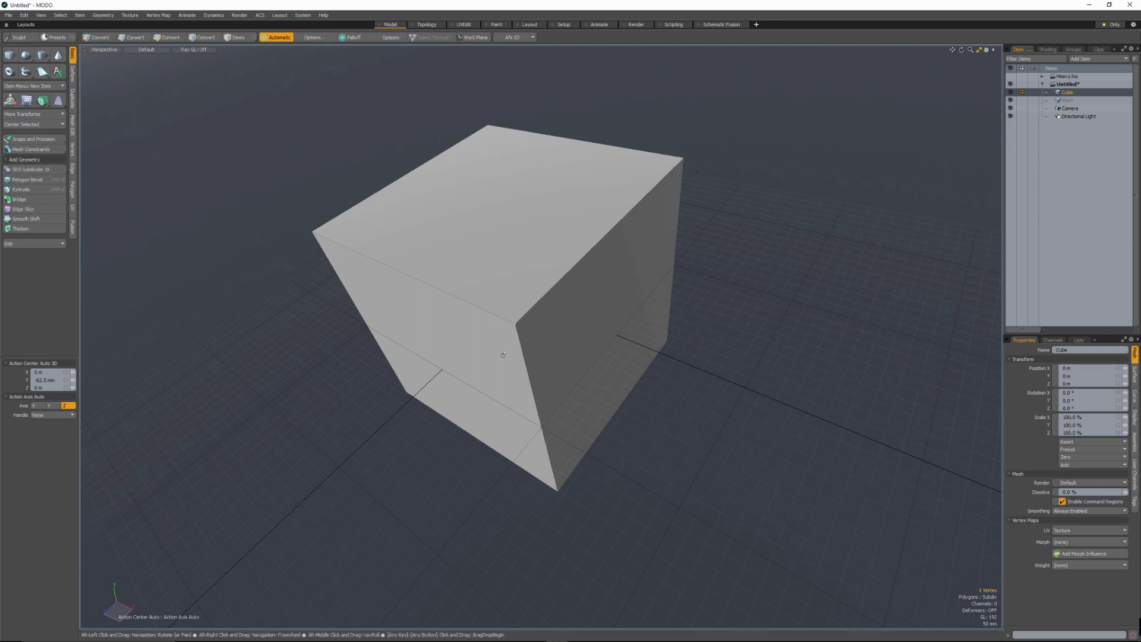
mouse_move(522, 321)
left_mouse_down("alt")
mouse_move(555, 230)
mouse_move(701, 420)
mouse_move(683, 387)
left_mouse_up("alt")
key("w")
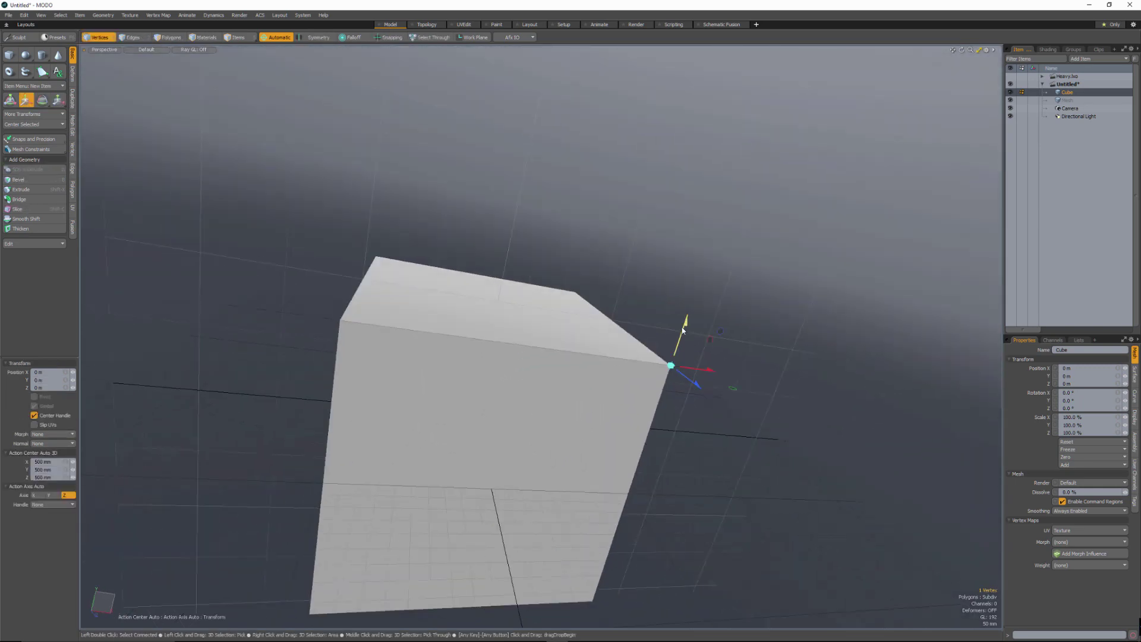
left_click_drag(683, 319, 633, 240)
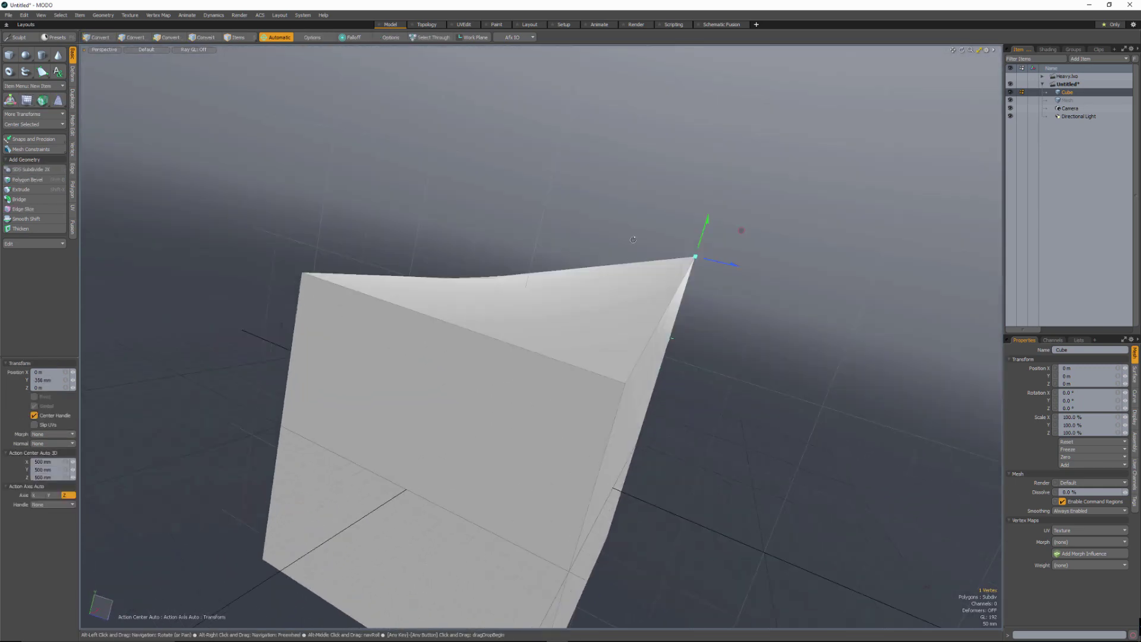
left_click_drag(359, 303, 552, 340, "alt")
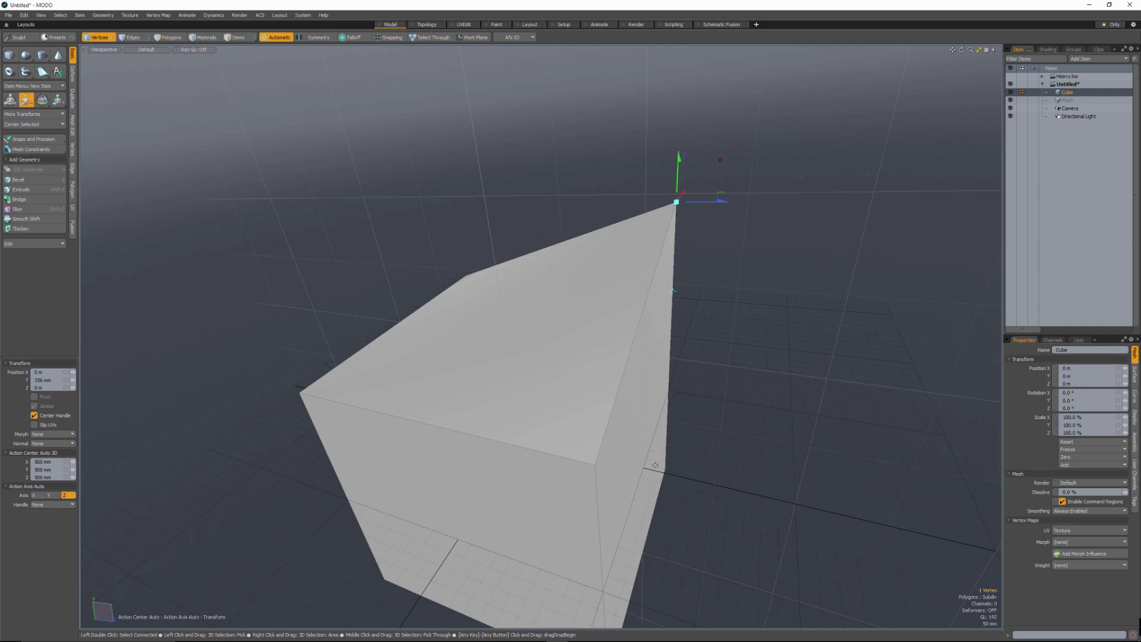
key("ctrl+z")
Step: Deselect the corner vertex and adjust the weight of all the cube's vertices with the Vertex Map Weight tool
left_click_drag(659, 464, 831, 385, "alt")
left_click(855, 348)
key("shift+w")
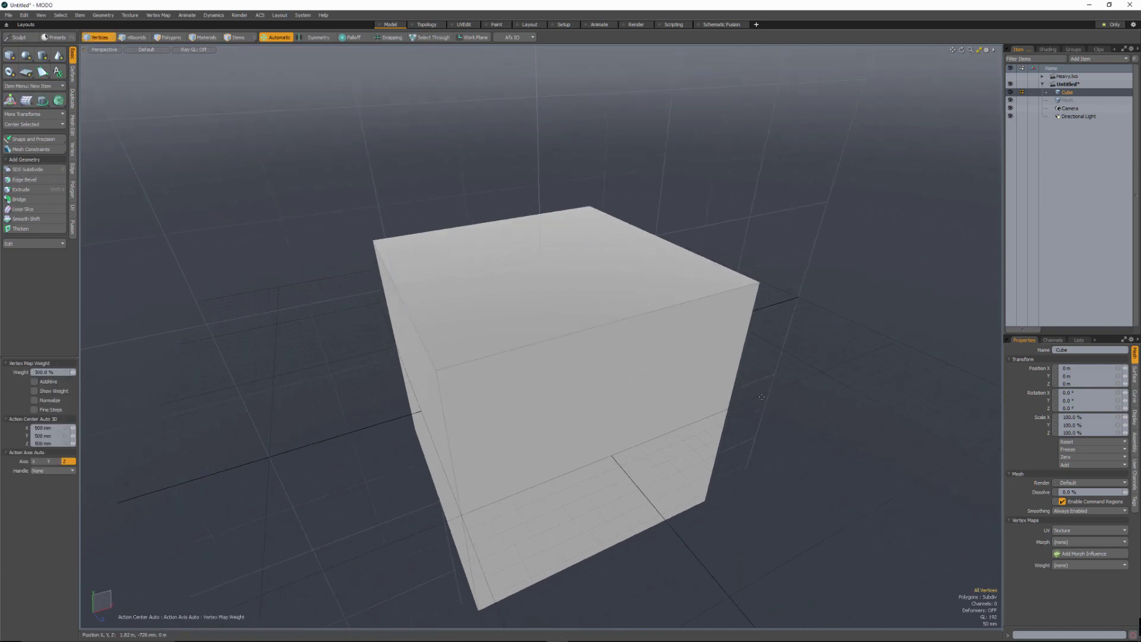
left_click_drag(253, 344, 238, 345)
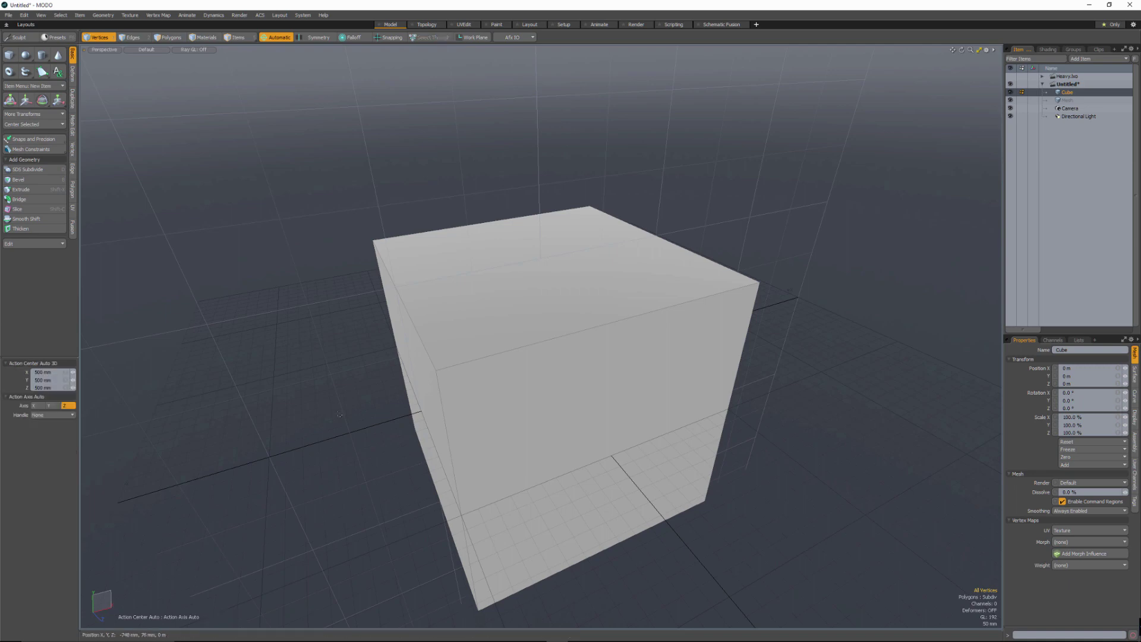
Step: Switch to edge selection and bring the subdivision weight of all the cube's edges to 0% with the Vertex Map Weight tool
key("space")
key("space")
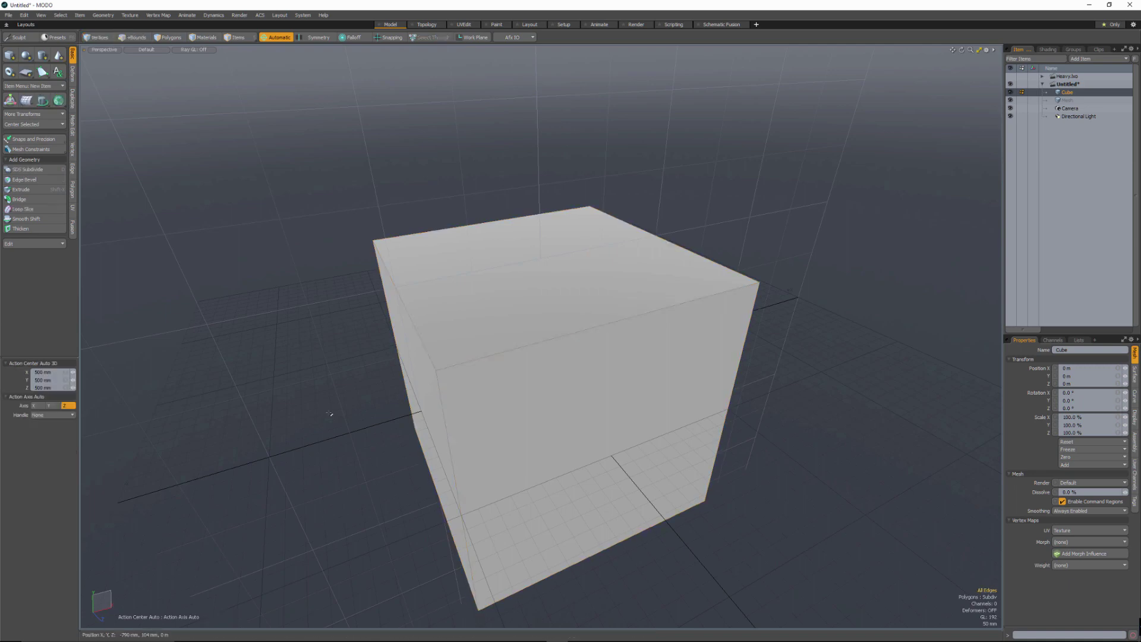
key("shift+w")
left_click_drag(330, 413, 152, 413)
left_click_drag(229, 413, 224, 413)
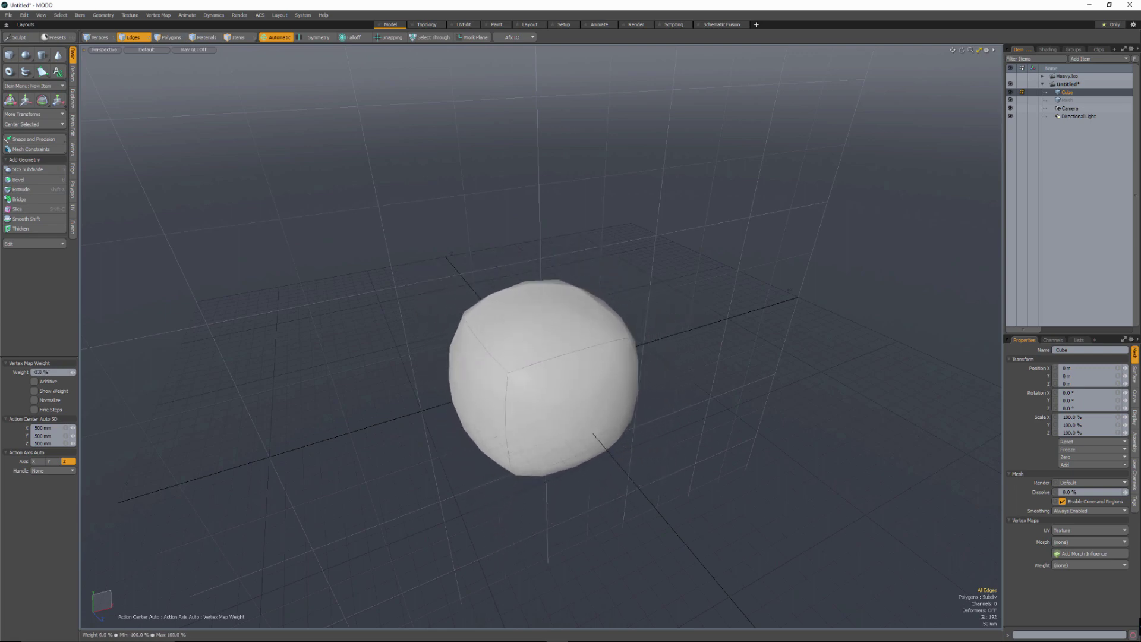
left_click_drag(324, 410, 443, 358, "alt")
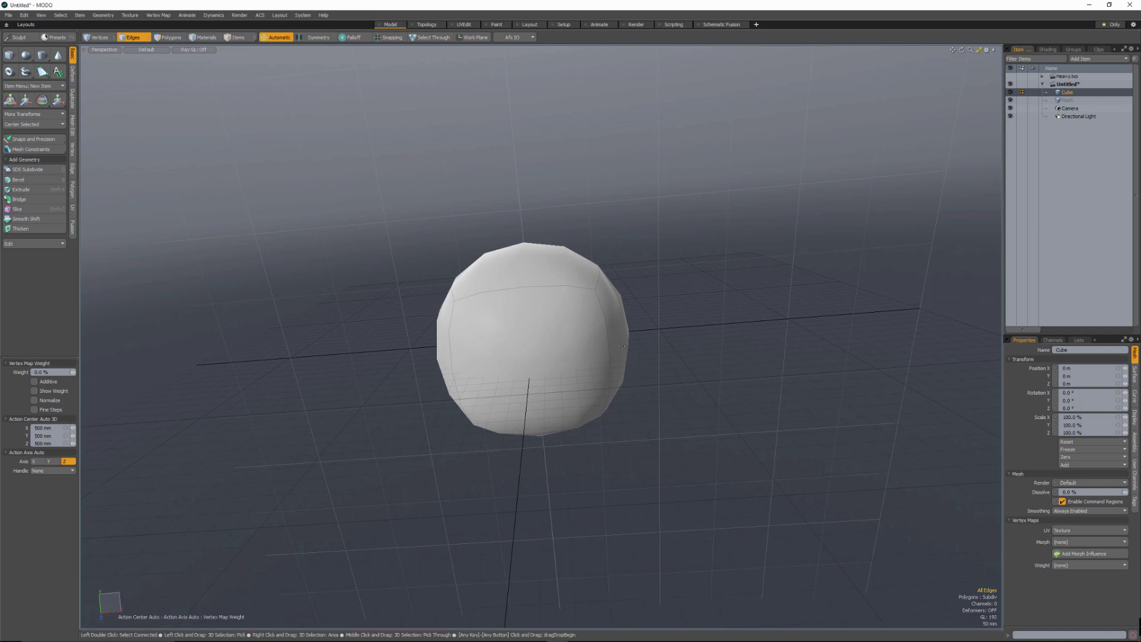
Step: Turn off the cube's regular subdivision and convert its polygons to Catmull-Clark subdivision surfaces
key("Tab")
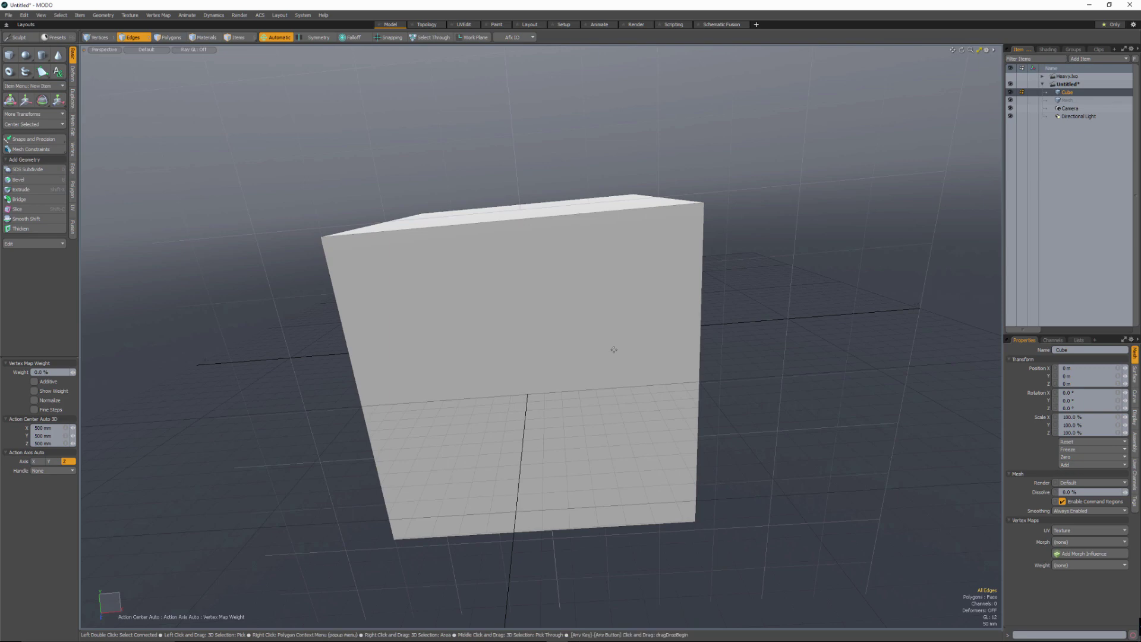
key("shift")
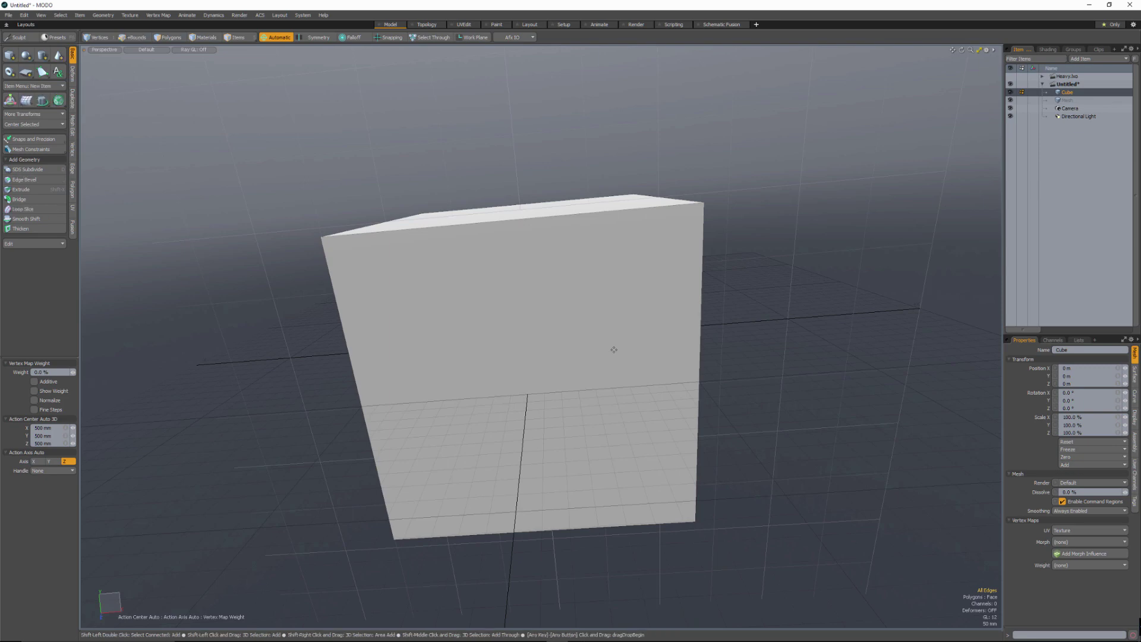
key("shift+Tab")
left_click_drag(769, 356, 476, 476, "alt")
Step: Switch to vertex selection, bring the weight of all the cube's vertices to 0%, and drop the weight tool
left_click(95, 37)
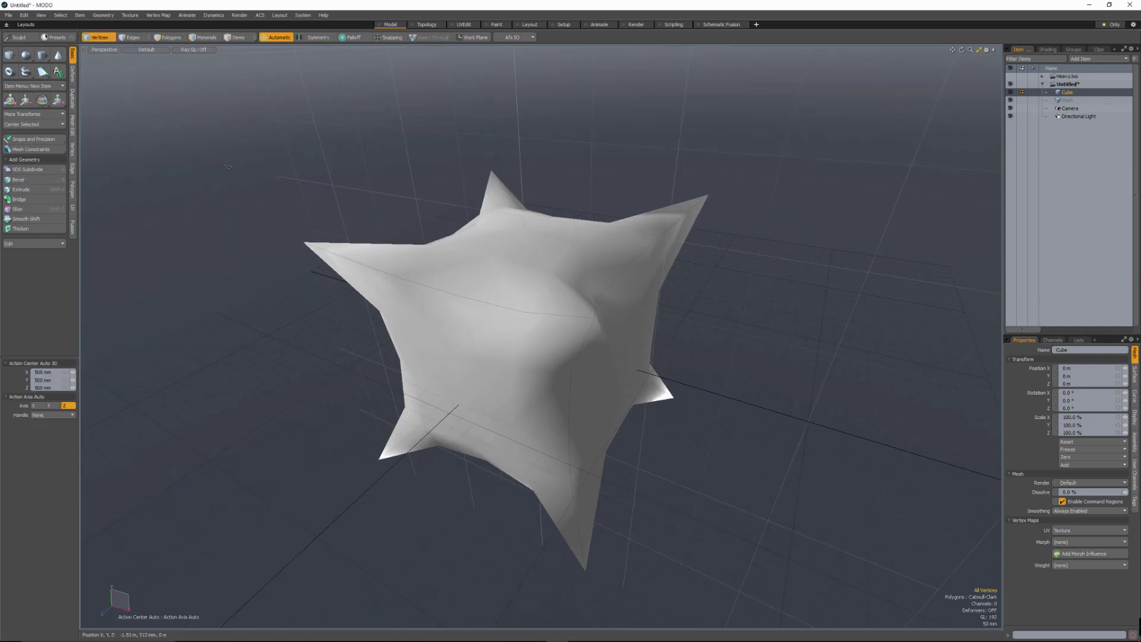
key("ctrl+z")
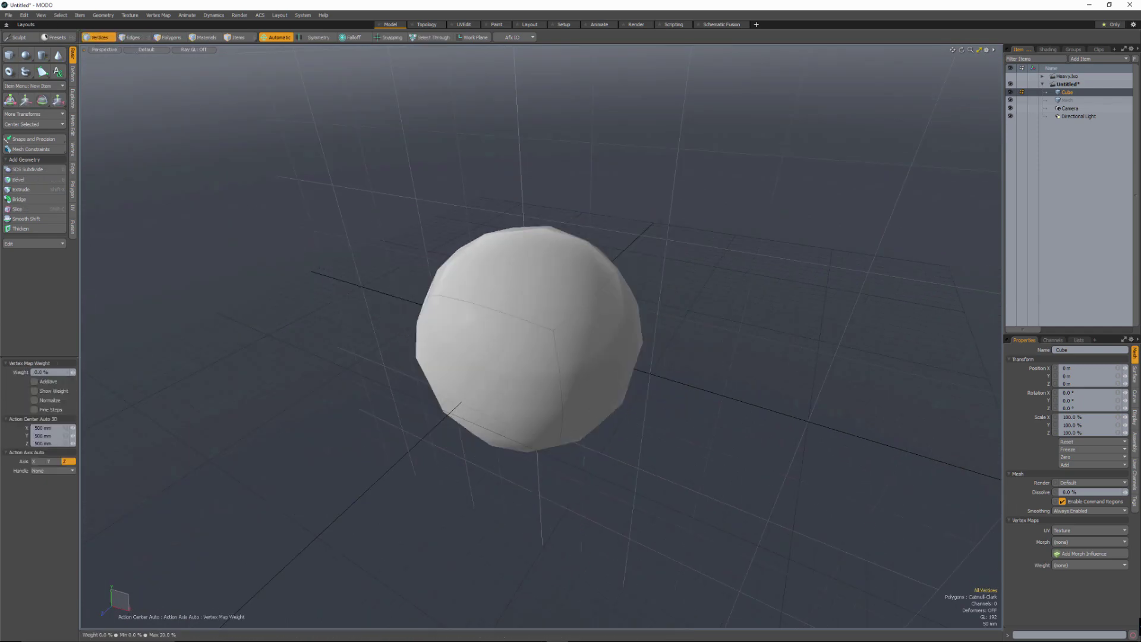
mouse_move(408, 319)
left_mouse_down("alt")
mouse_move(384, 318)
mouse_move(410, 315)
left_mouse_up("alt")
key("q")
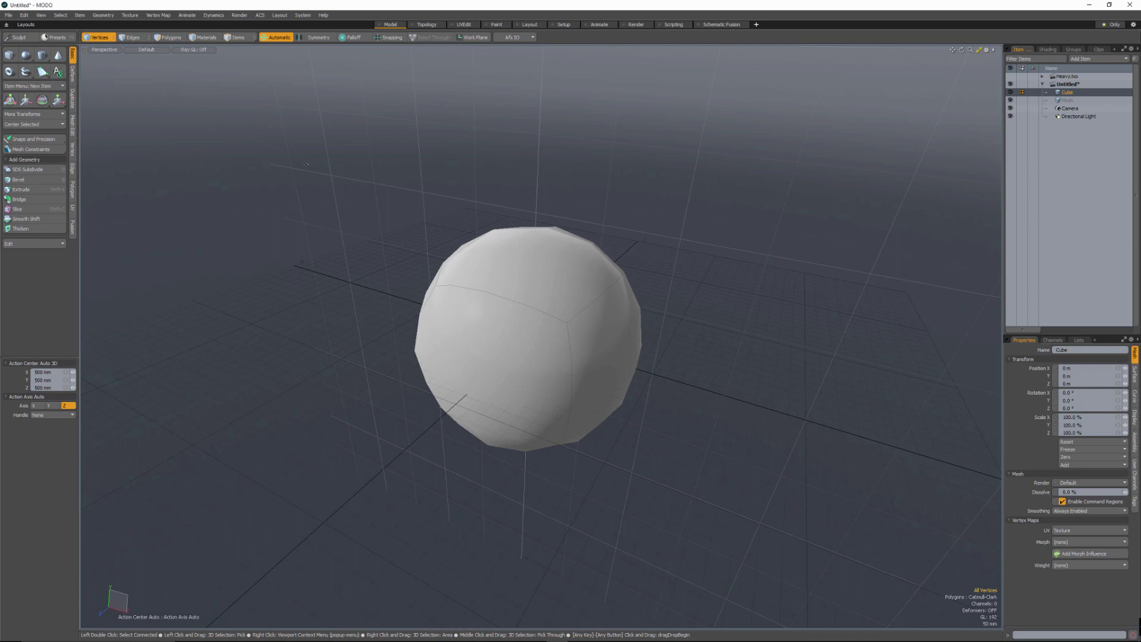
left_click_drag(553, 329, 533, 295, "alt")
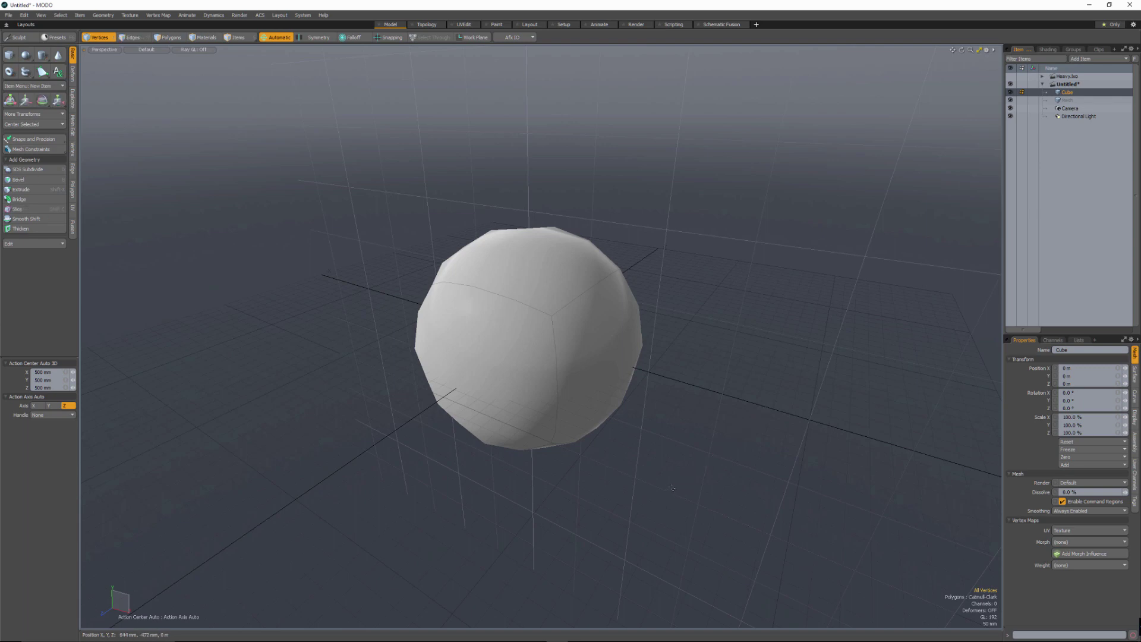
Step: Select all 12 edges of the cube and set their subdivision weight to 10% with the Vertex Map Weight tool
key("2")
right_click_drag(666, 511, 874, 410)
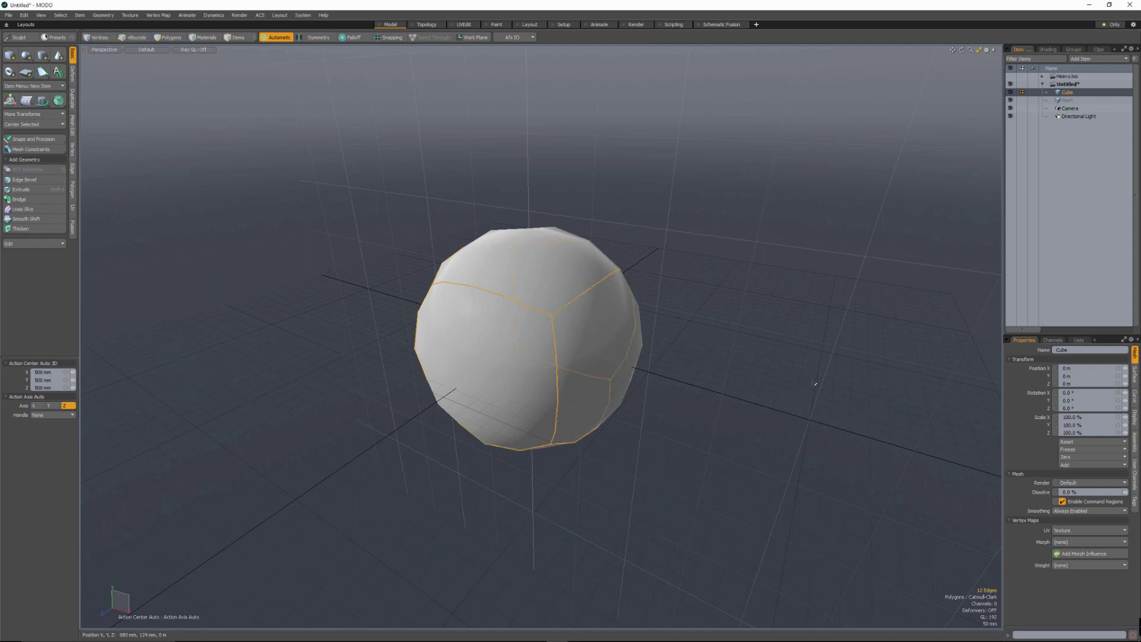
key("shift+w")
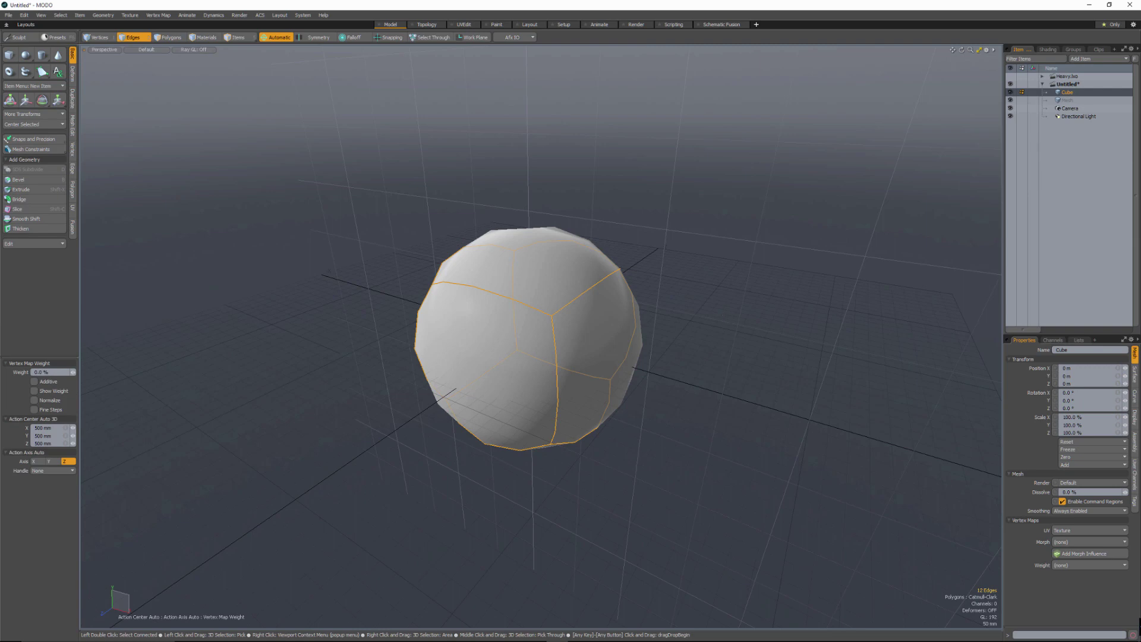
left_click_drag(528, 338, 618, 339)
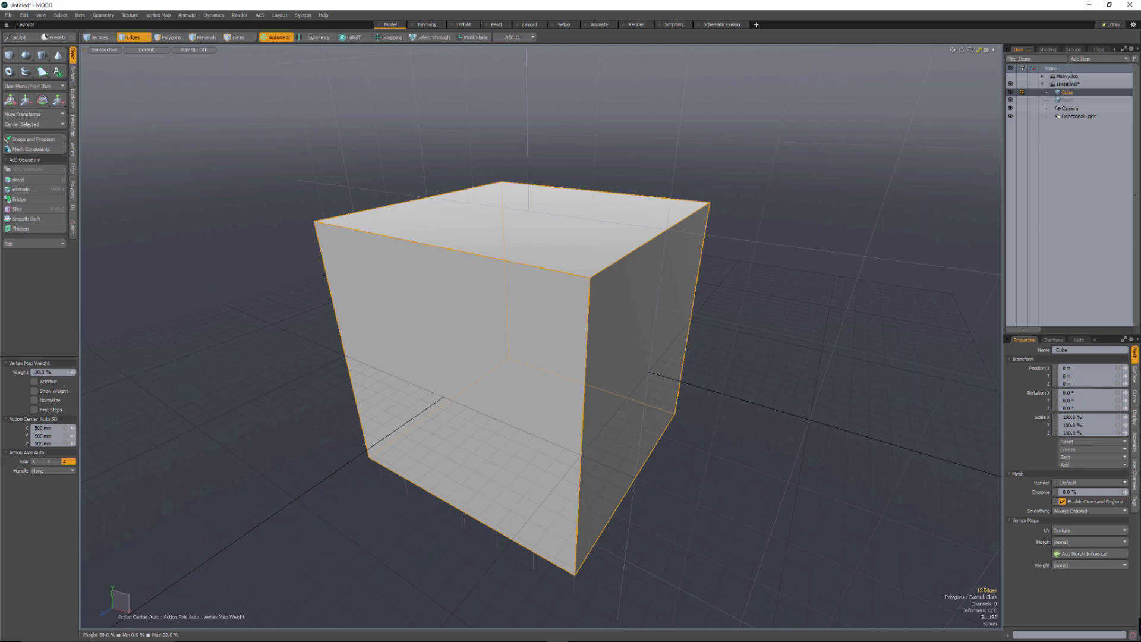
left_click_drag(557, 338, 538, 339)
left_click_drag(720, 319, 573, 290, "alt")
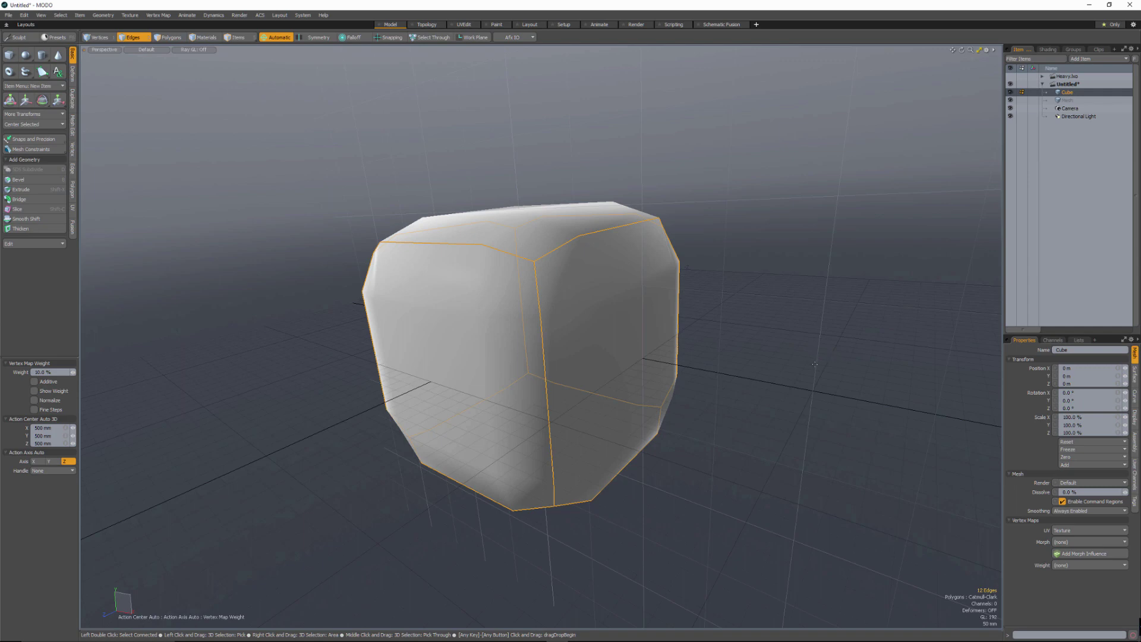
Step: Show the cube's surface properties, raise the edge weight to 20%, and set the Catmull-Clark subdivision level to 3
left_click(1134, 378)
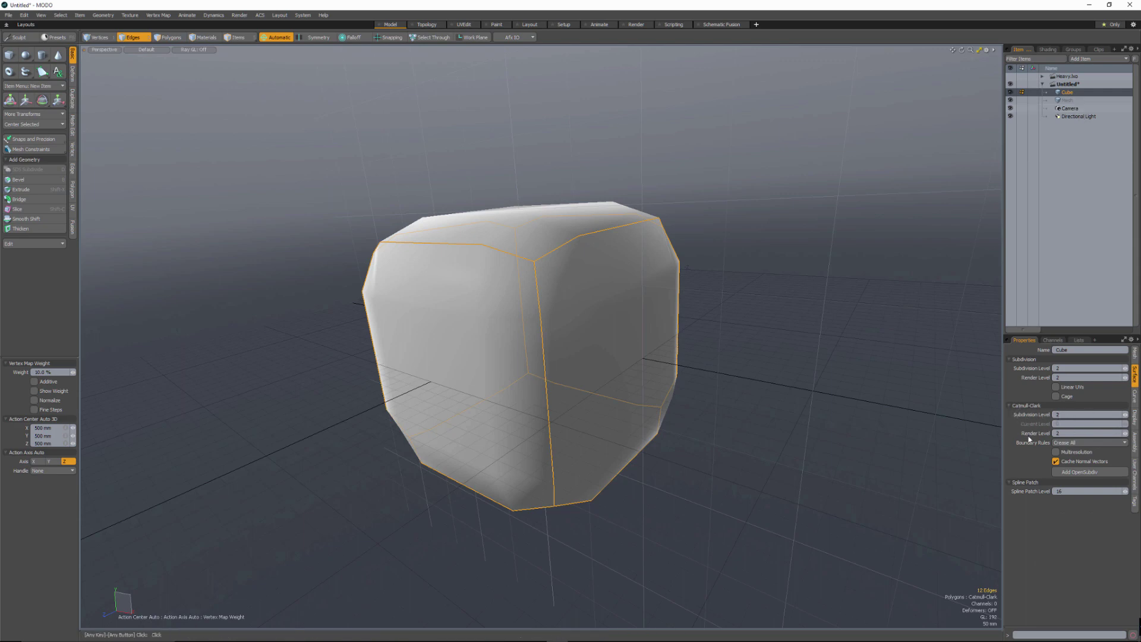
left_click_drag(661, 309, 235, 306, "alt")
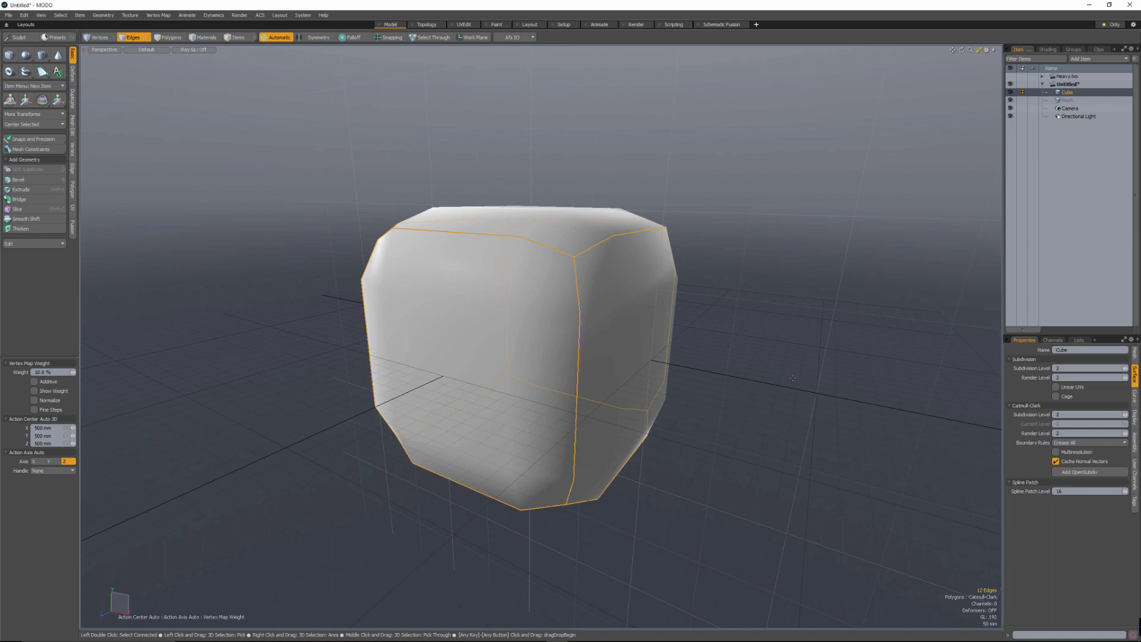
left_click_drag(775, 374, 774, 424)
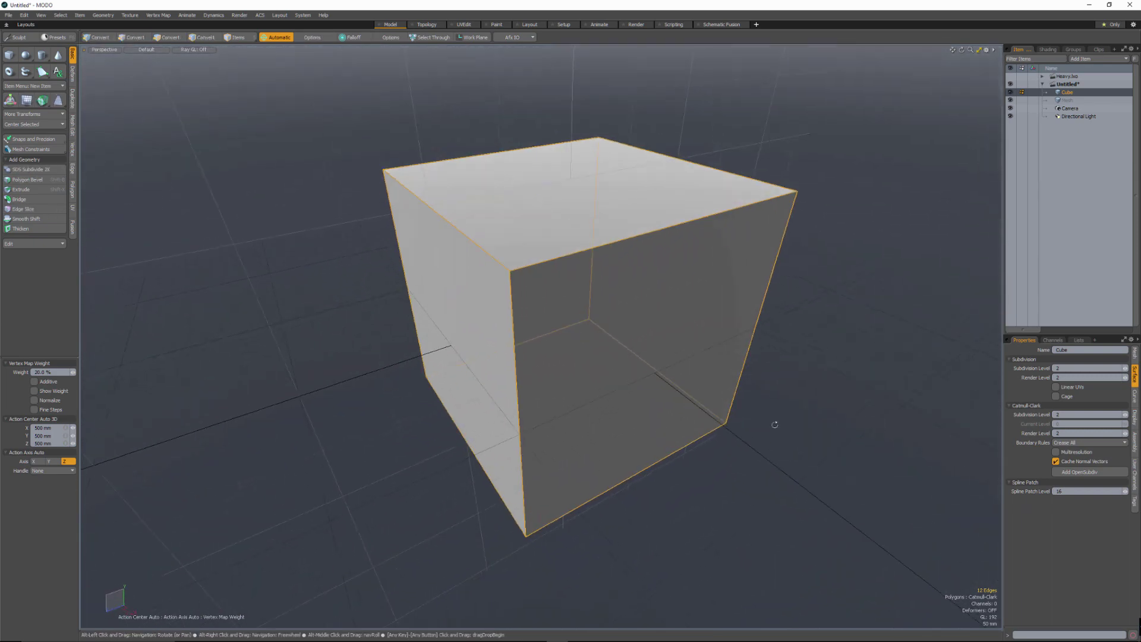
left_click(1125, 414)
left_click_drag(499, 285, 428, 223, "alt")
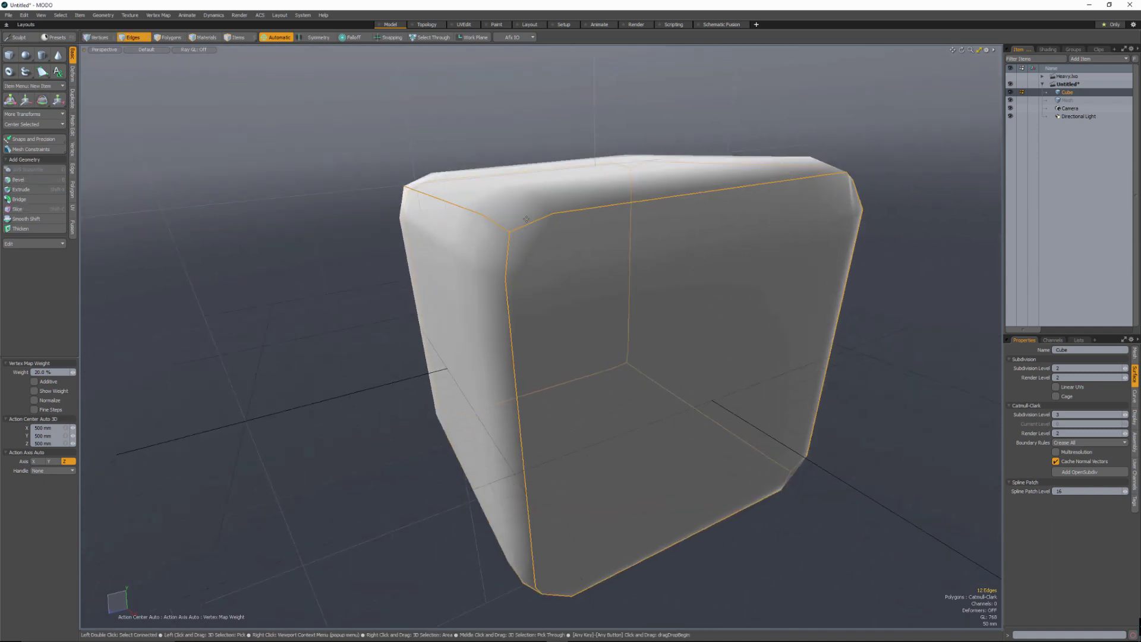
Step: Raise the weight of the selected edges to 30% and the Catmull-Clark subdivision level to 5
left_click_drag(526, 219, 572, 219)
left_click_drag(400, 278, 609, 303, "alt")
left_click(1125, 414)
left_click(1125, 414)
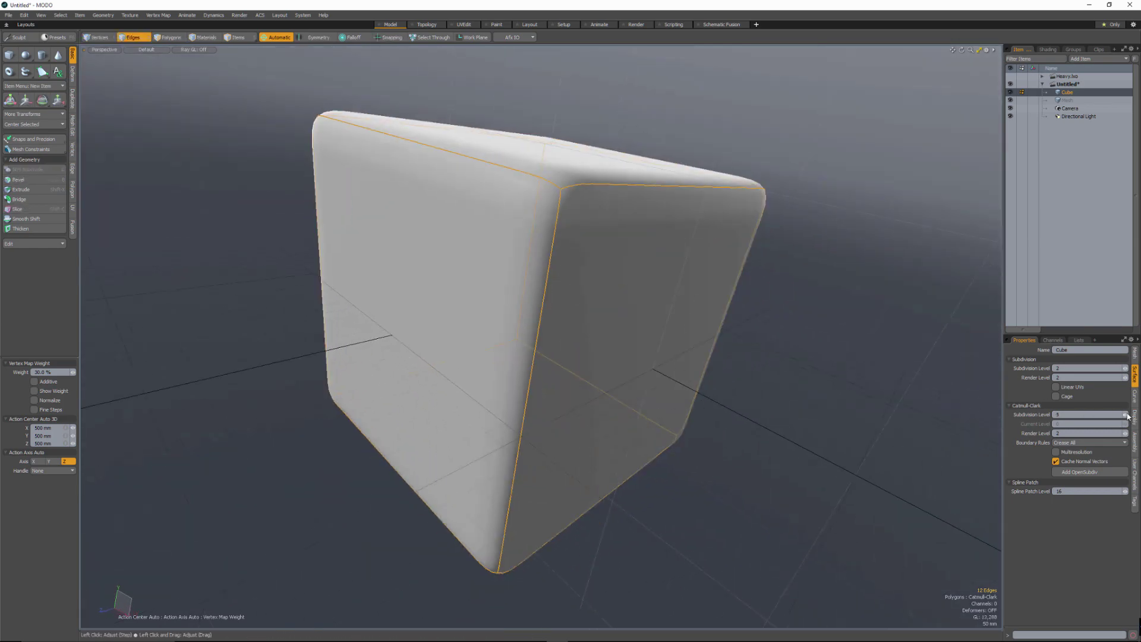
Step: Raise the edge weight to 40%, adjust the Catmull-Clark render level, and drop the weight tool
left_click_drag(805, 334, 523, 416, "alt")
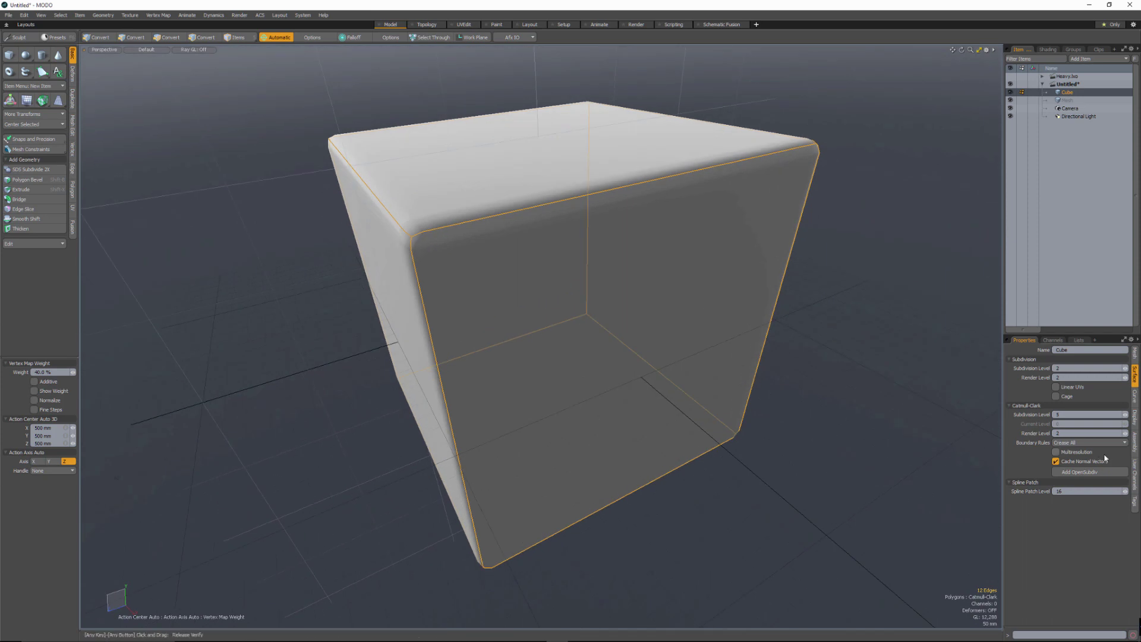
left_click(1128, 433)
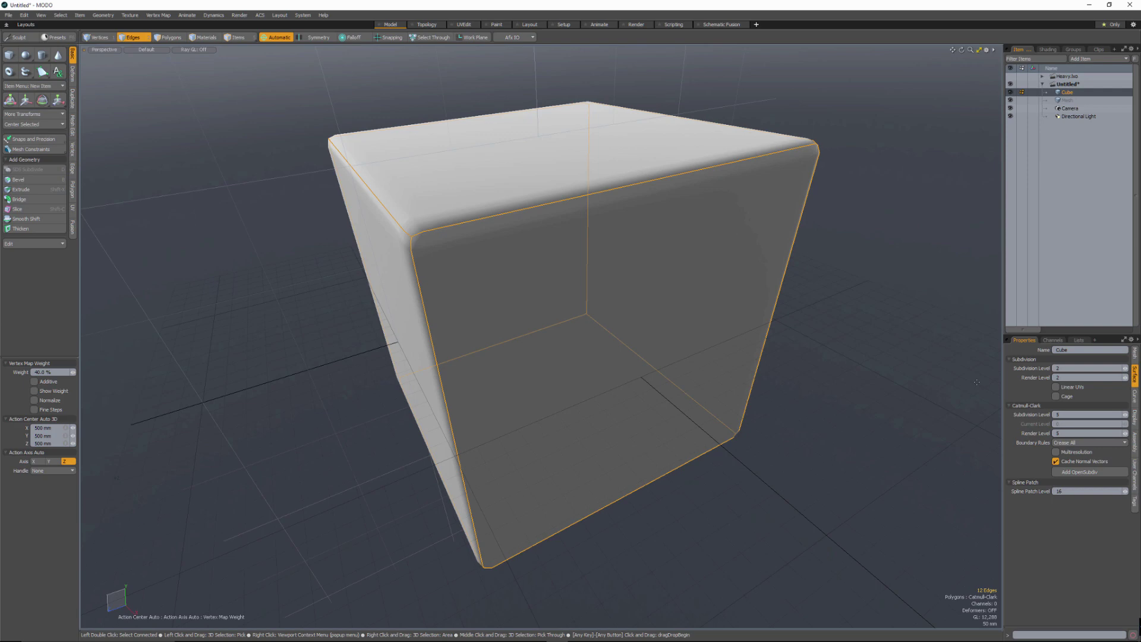
left_click_drag(719, 414, 690, 303, "alt")
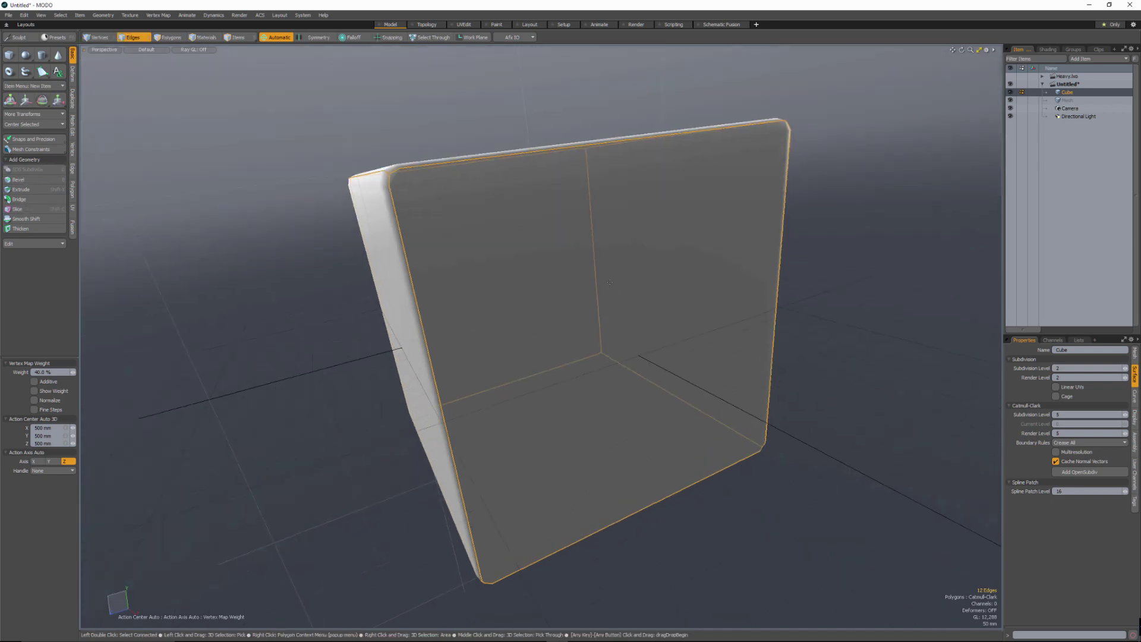
key("q")
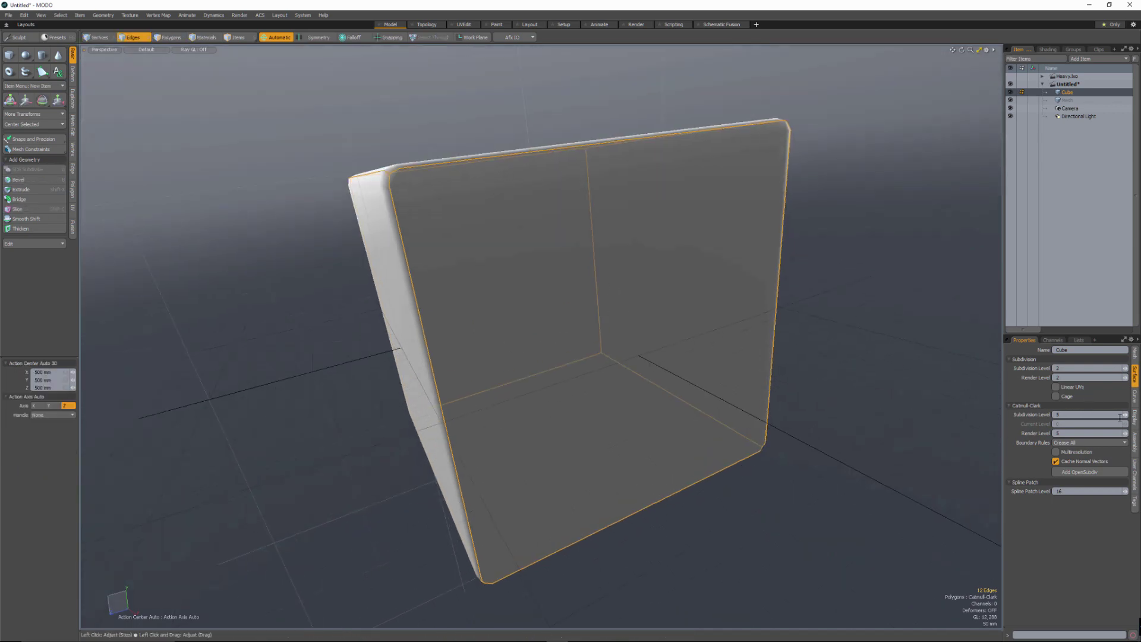
Step: Try a Catmull-Clark subdivision level of 6, and lower the level to 2
key("Tab")
left_click(1124, 414)
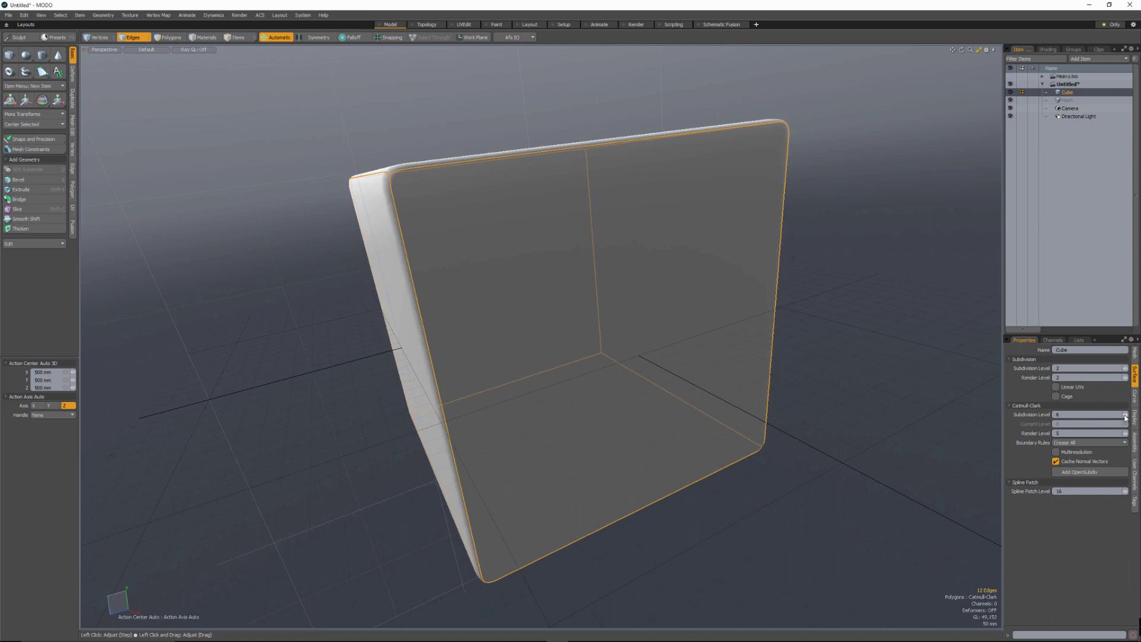
left_click(1122, 414)
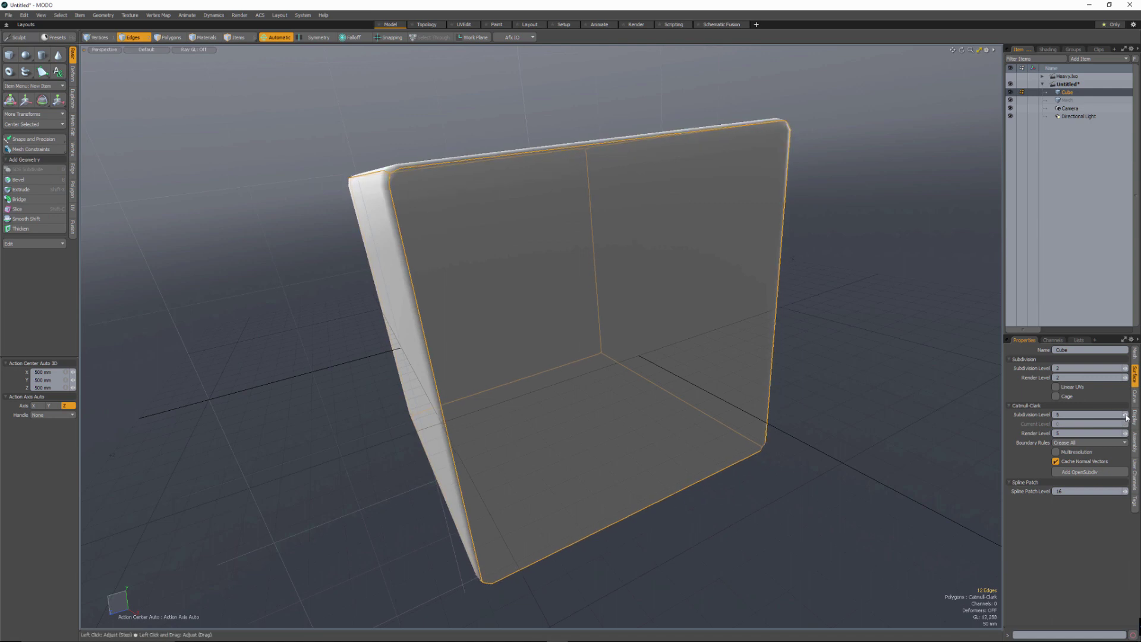
left_click(1122, 415)
left_click(1123, 415)
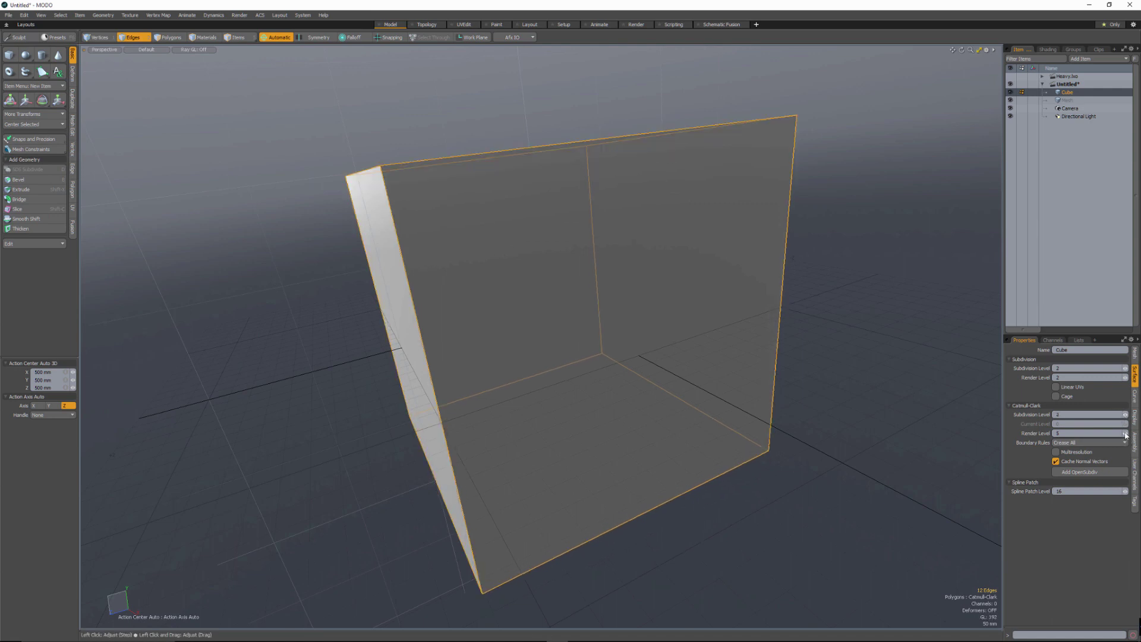
Step: Deselect the edges, reselect all 12 edges of the cube, and reduce their subdivision weight to 10%
left_click(905, 341)
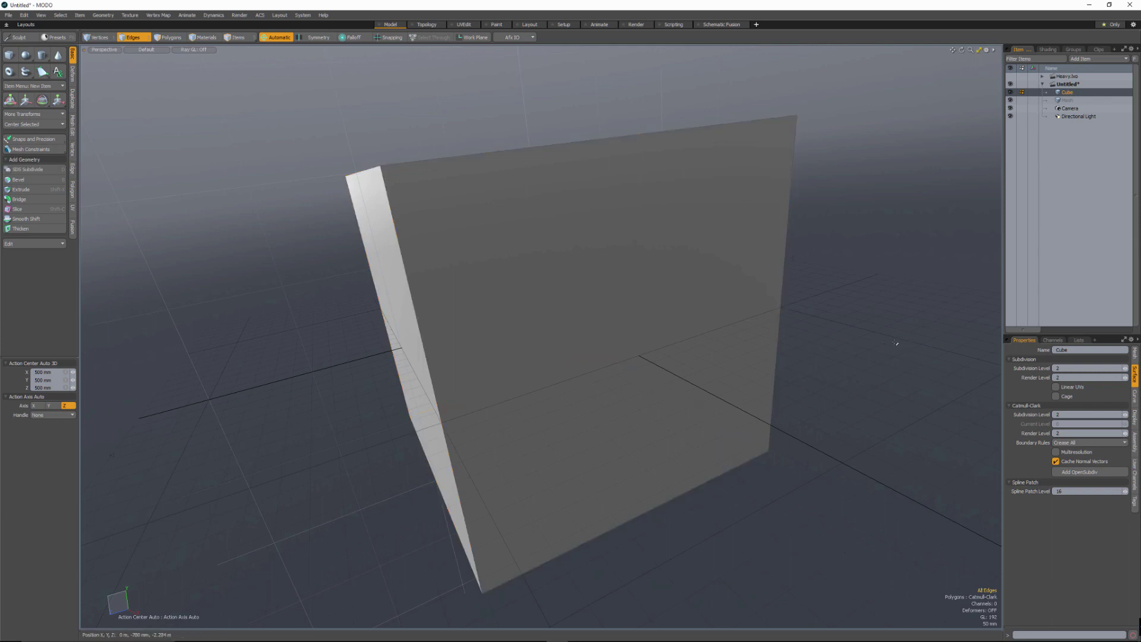
left_click_drag(649, 331, 836, 406, "alt")
mouse_move(836, 406)
right_mouse_down()
mouse_move(217, 496)
mouse_move(862, 404)
right_mouse_up()
key("shift+w")
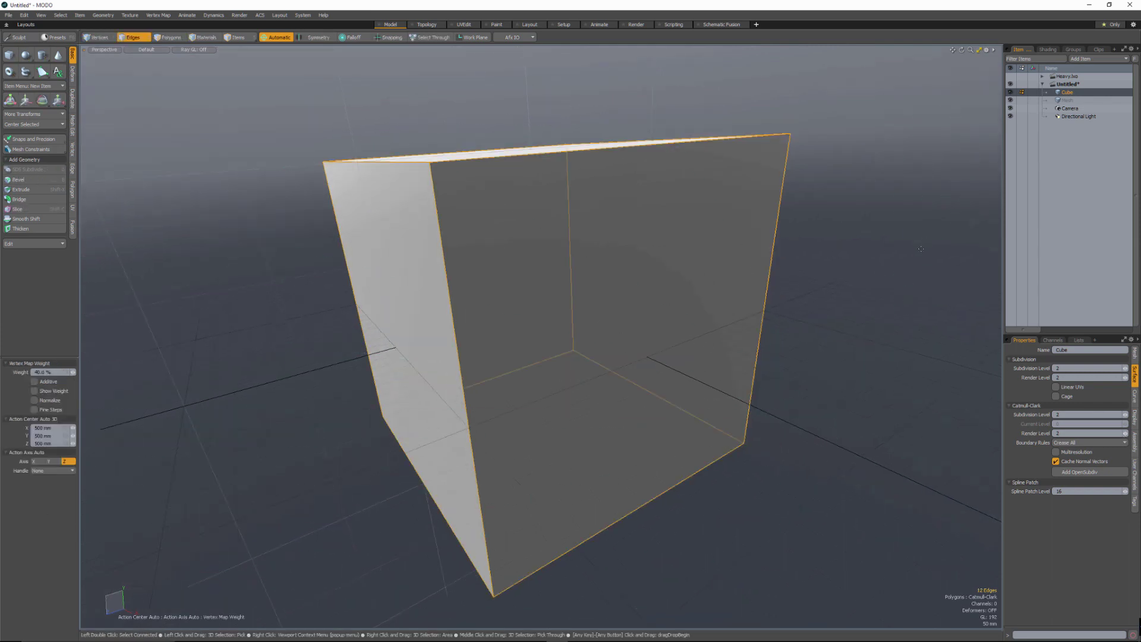
left_click_drag(656, 386, 630, 386)
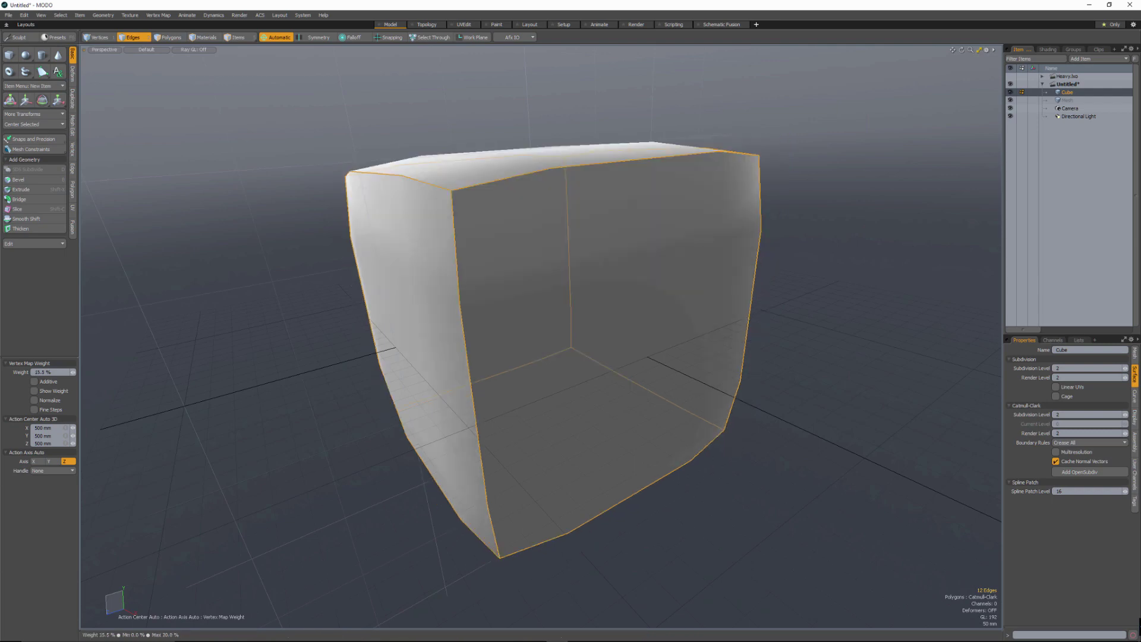
left_click_drag(835, 404, 802, 404)
left_click_drag(797, 253, 841, 247, "alt")
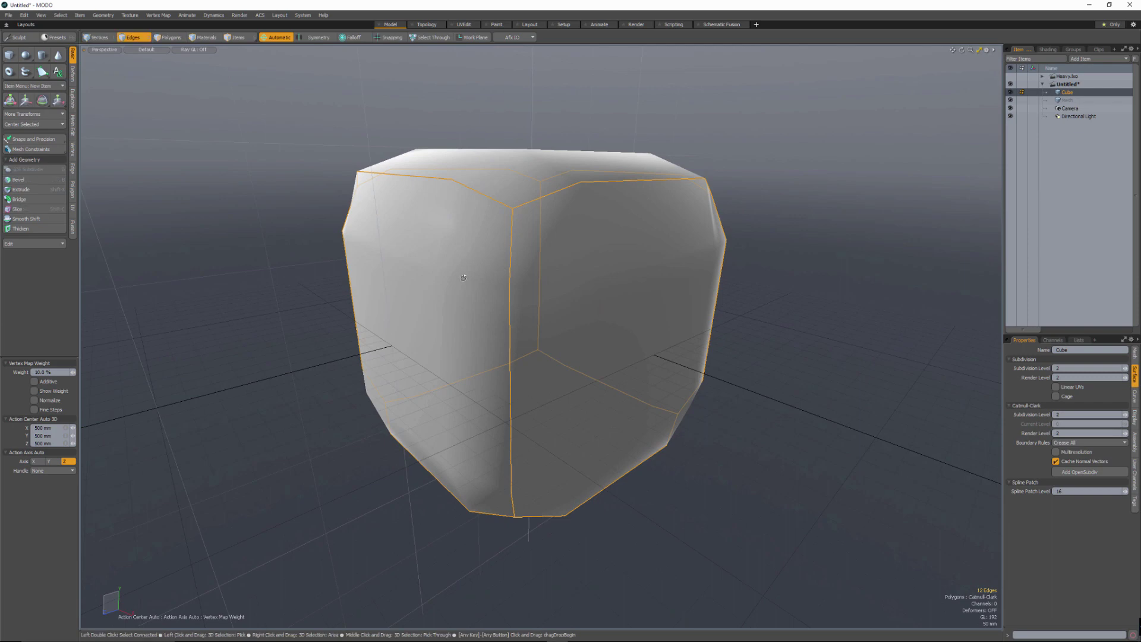
Step: Drop the weight tool, deselect the edges, and select one side polygon of the cube
left_click_drag(522, 255, 590, 180, "alt")
key("Escape")
key("Escape")
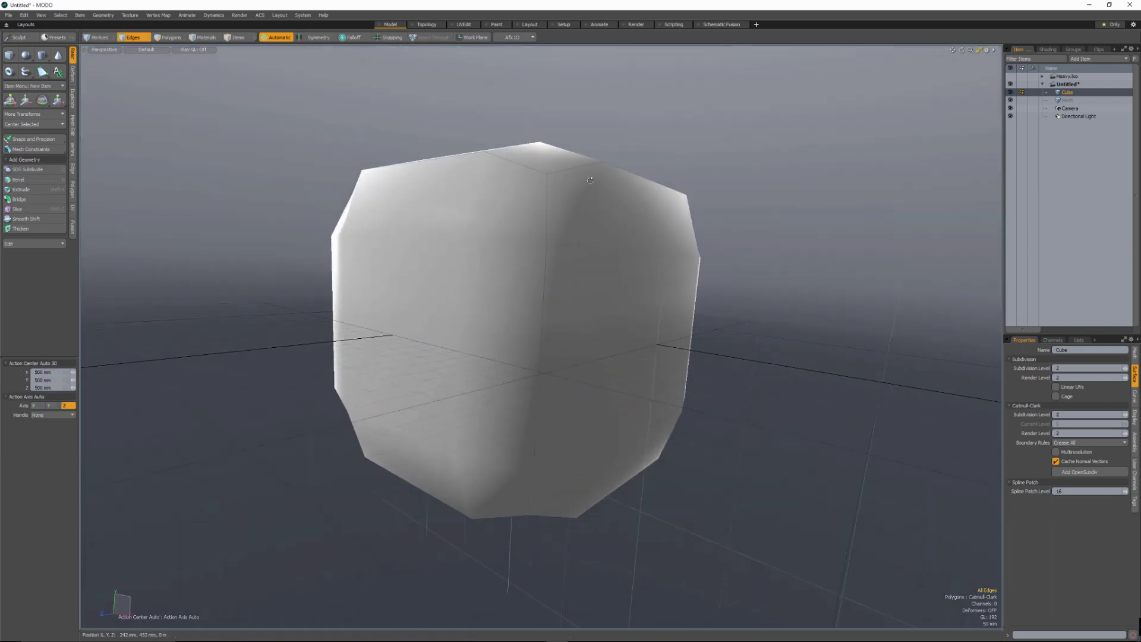
key("3")
left_click(601, 295)
left_click_drag(601, 295, 628, 347, "alt")
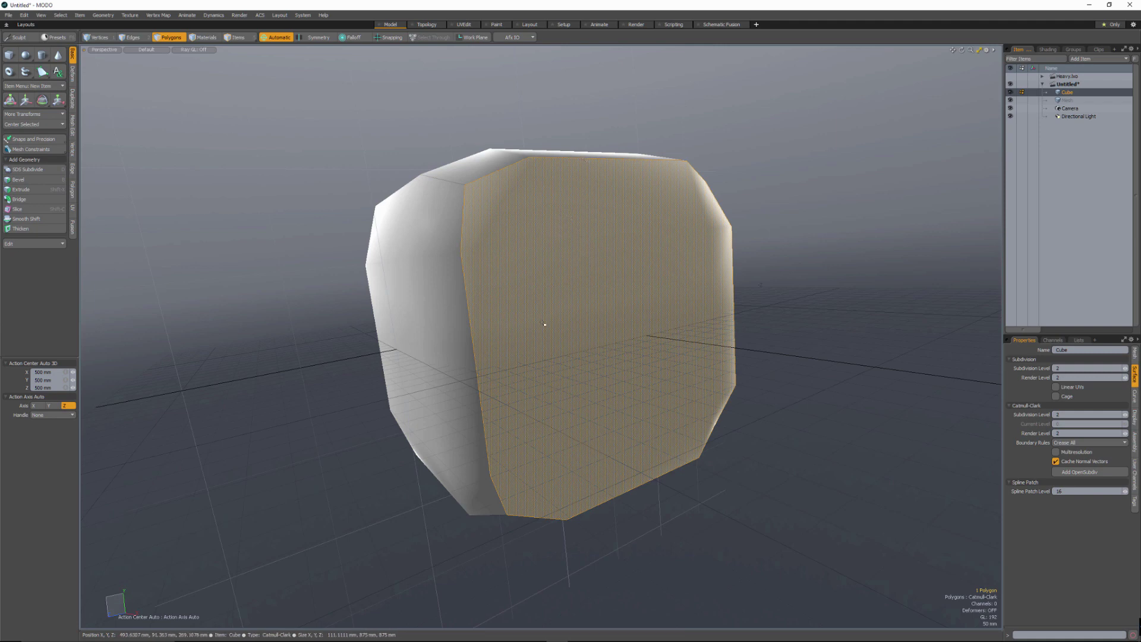
Step: Inspect the rounded cube from several angles, clearing the polygon selection and selecting a side polygon again
left_click_drag(544, 324, 668, 287, "alt")
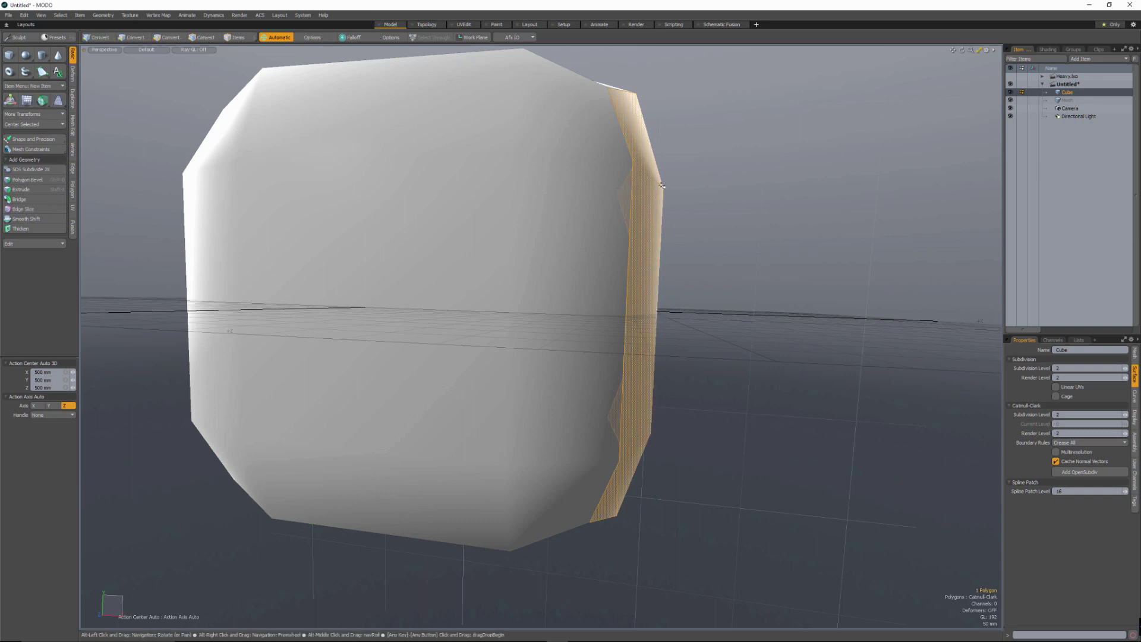
left_click_drag(664, 175, 561, 254, "alt+shift")
key("Escape")
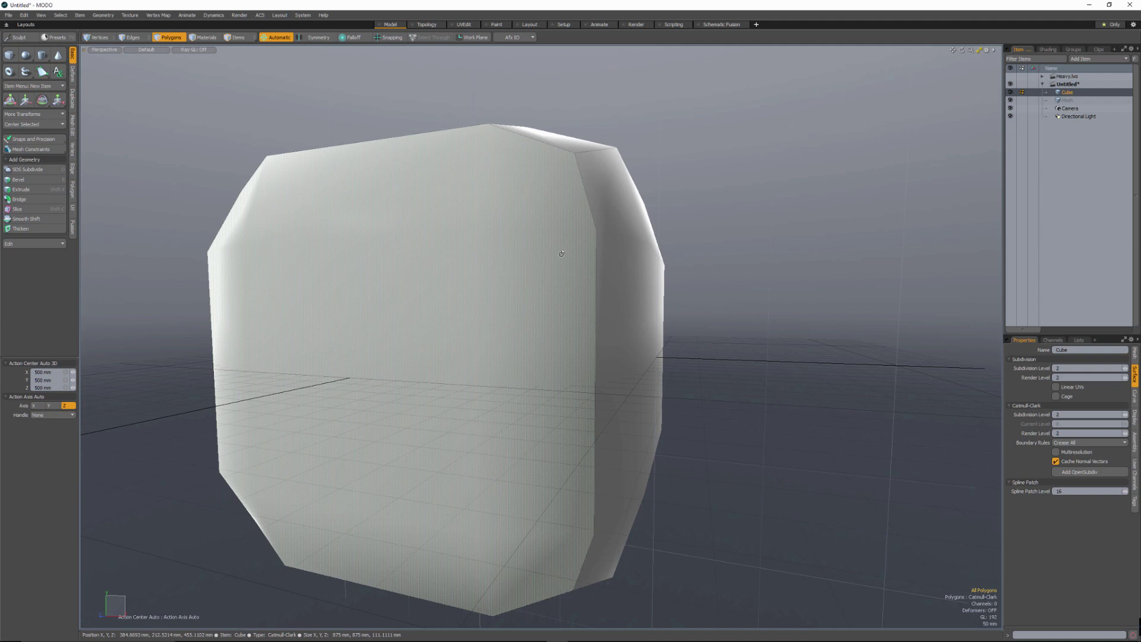
left_click_drag(572, 254, 624, 319, "alt")
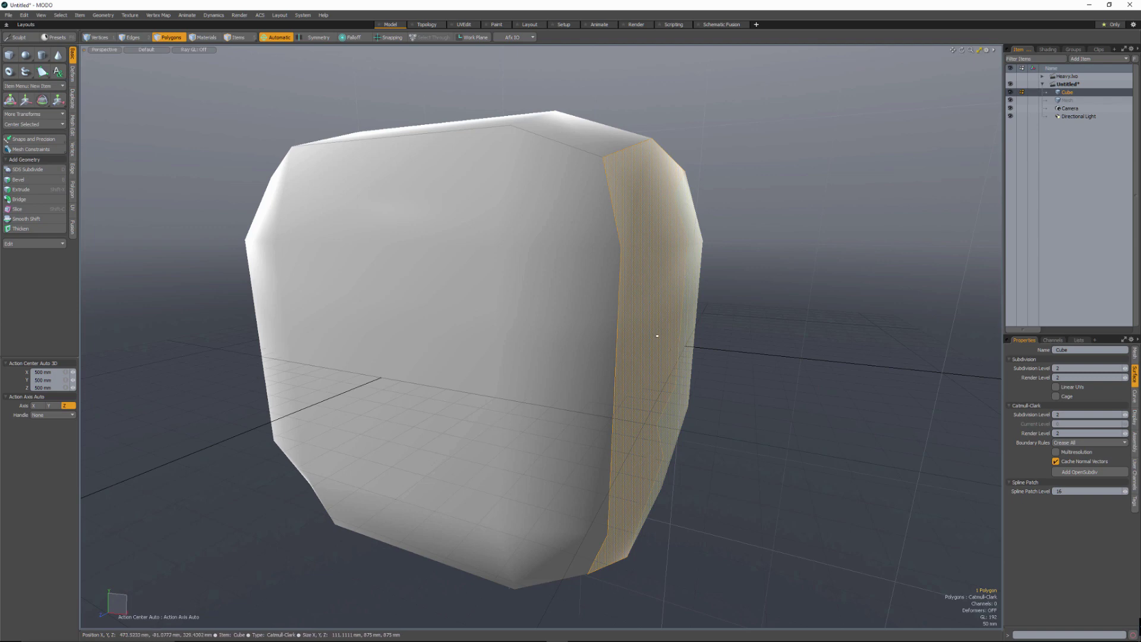
left_click_drag(657, 335, 655, 455, "alt")
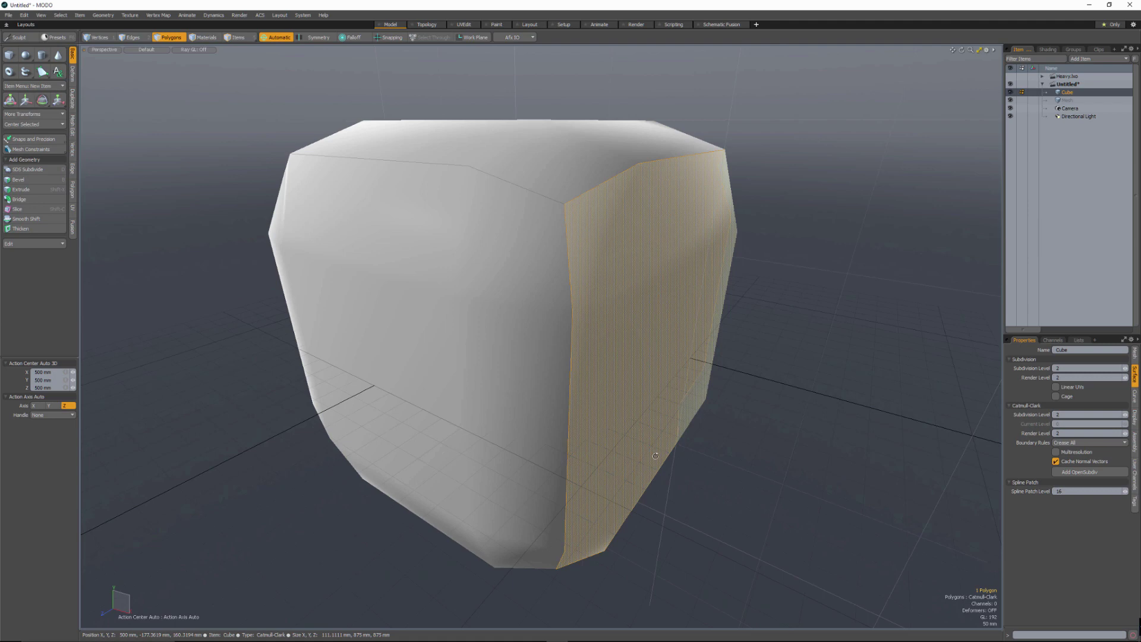
Step: Clear the polygon selection and remove the subdivision weighting from the whole cube
left_click(845, 413)
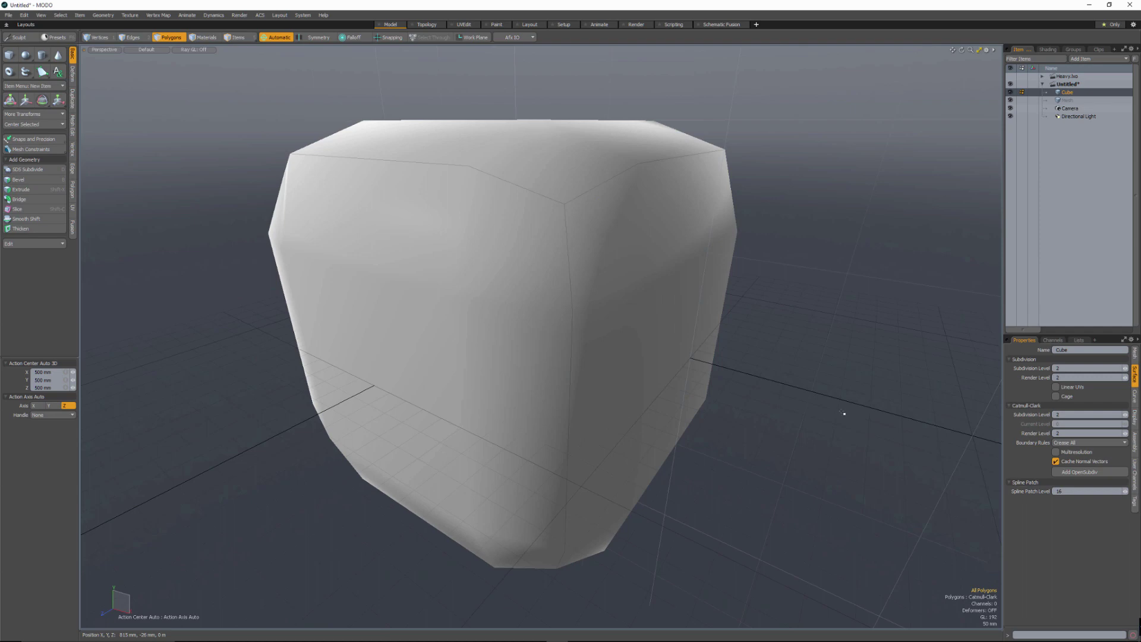
key("shift+w")
left_click_drag(833, 380, 690, 356)
key("q")
Step: Subdivide all of the cube's polygons once with the Faceted method
left_click_drag(782, 390, 743, 365, "alt")
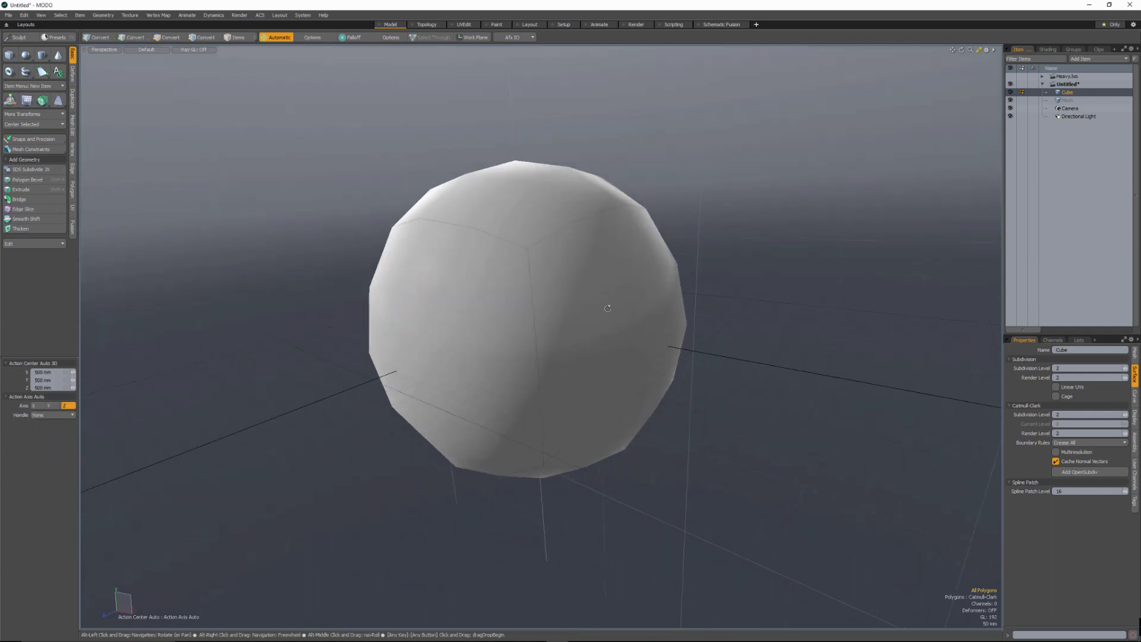
key("shift+d")
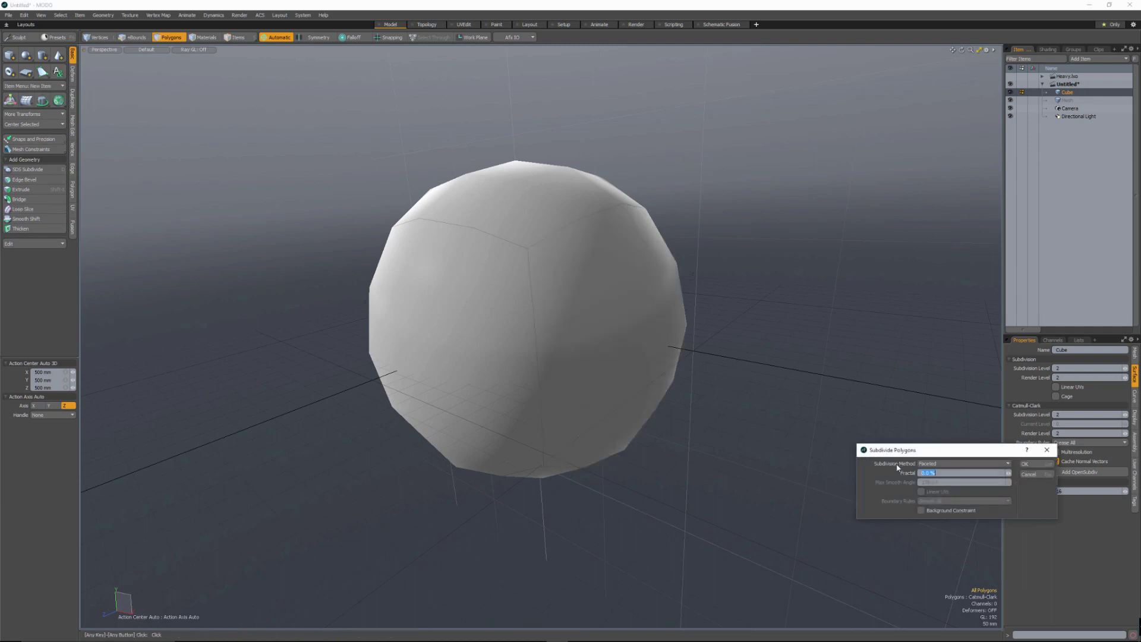
left_click(1035, 466)
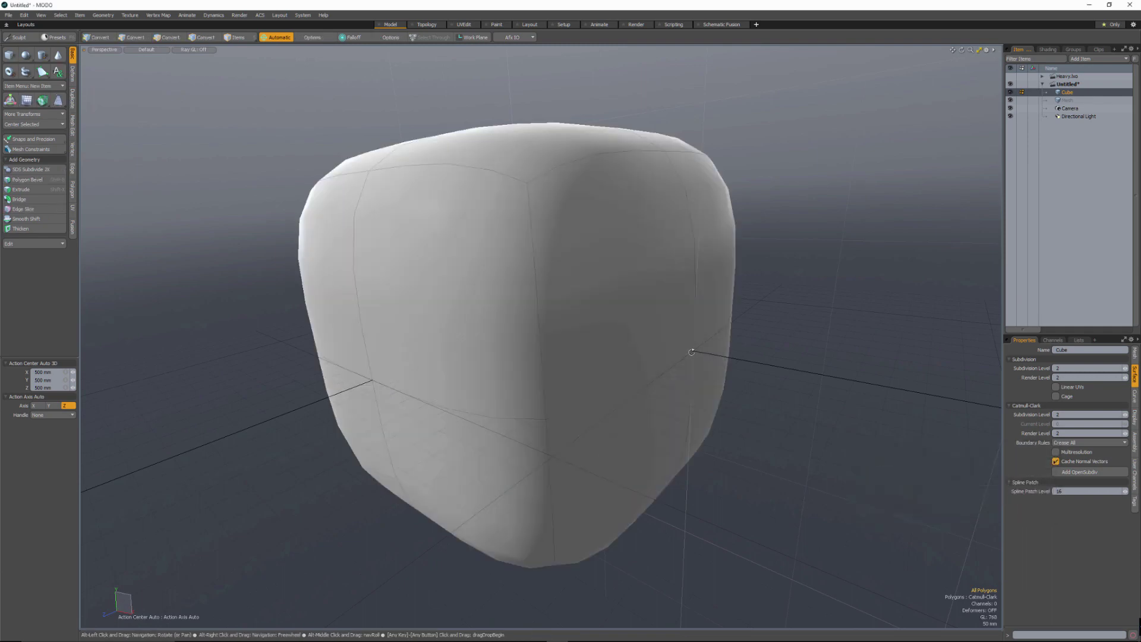
Step: Select the first edge segments that run along the subdivided cube's original outer edges
left_click_drag(654, 350, 568, 374, "alt")
key("space")
key("space")
left_click(515, 322)
double_click(303, 298)
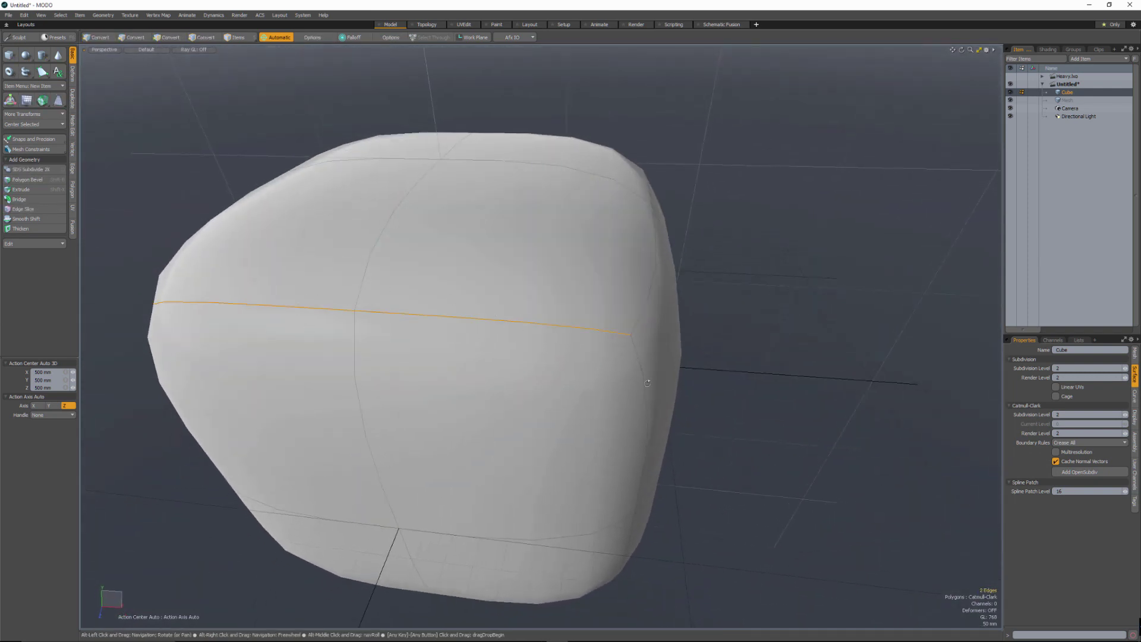
left_click_drag(303, 295, 618, 332, "alt")
double_click(543, 353, "shift")
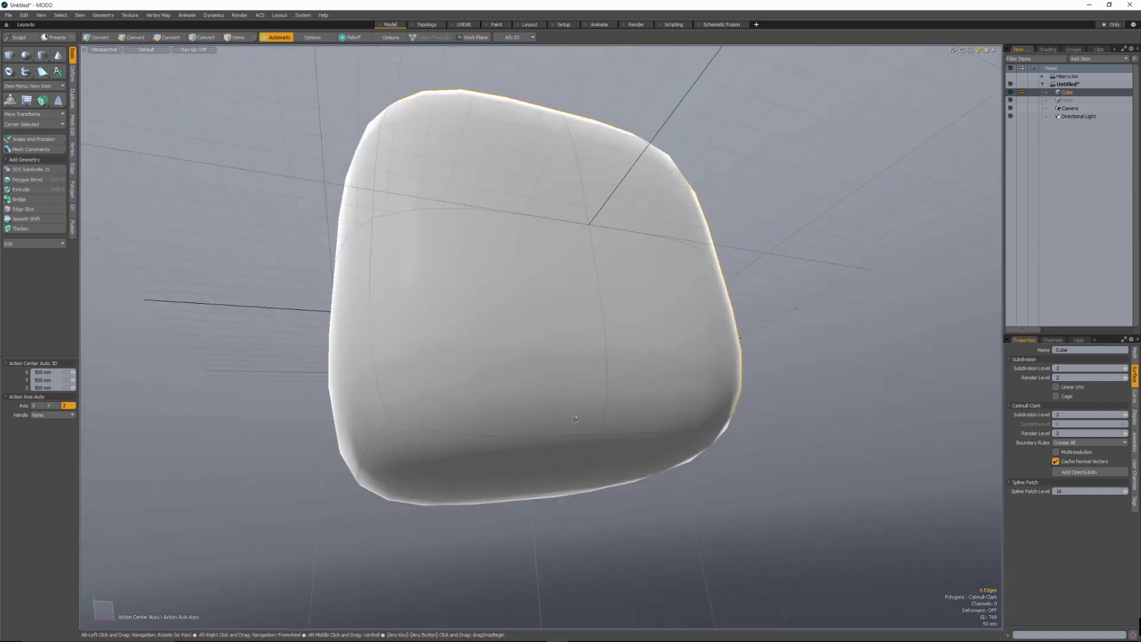
left_click(643, 433, "shift")
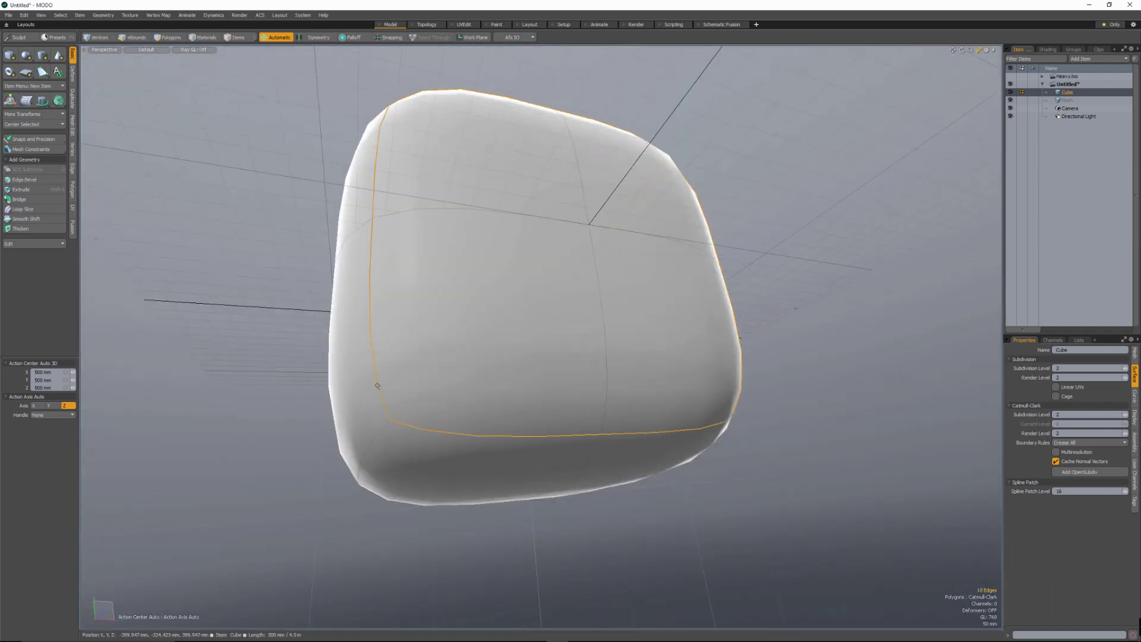
Step: Add the remaining original outer edges around the cube to the selection, 24 edge segments in all
left_click_drag(378, 386, 504, 367, "alt")
left_click(504, 368, "shift")
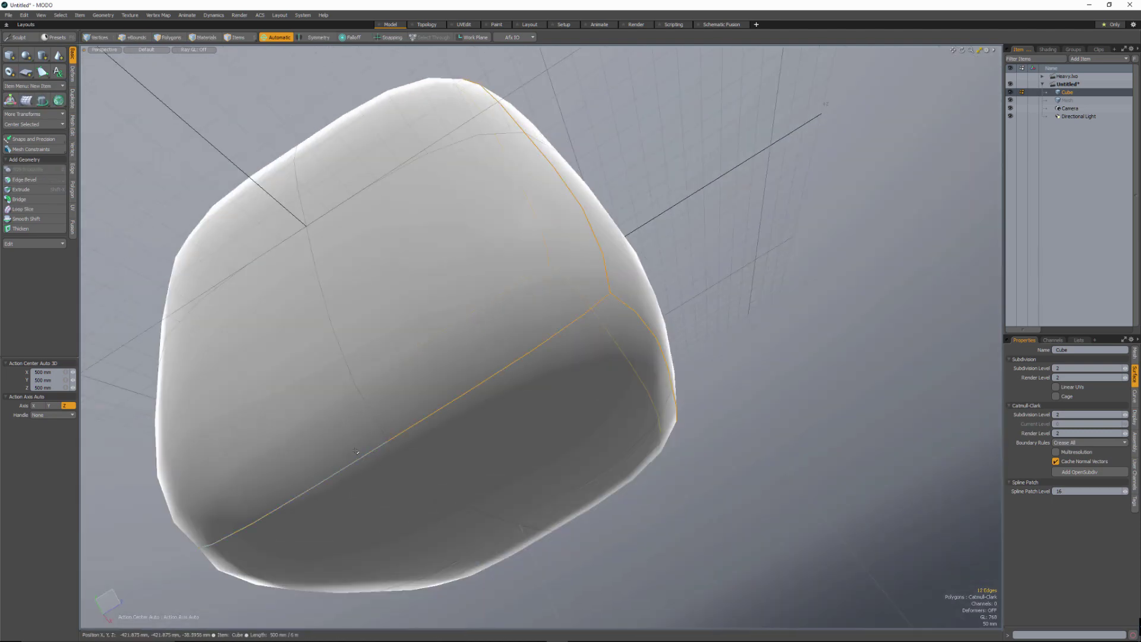
left_click_drag(356, 452, 473, 365, "alt")
left_click(466, 374, "shift")
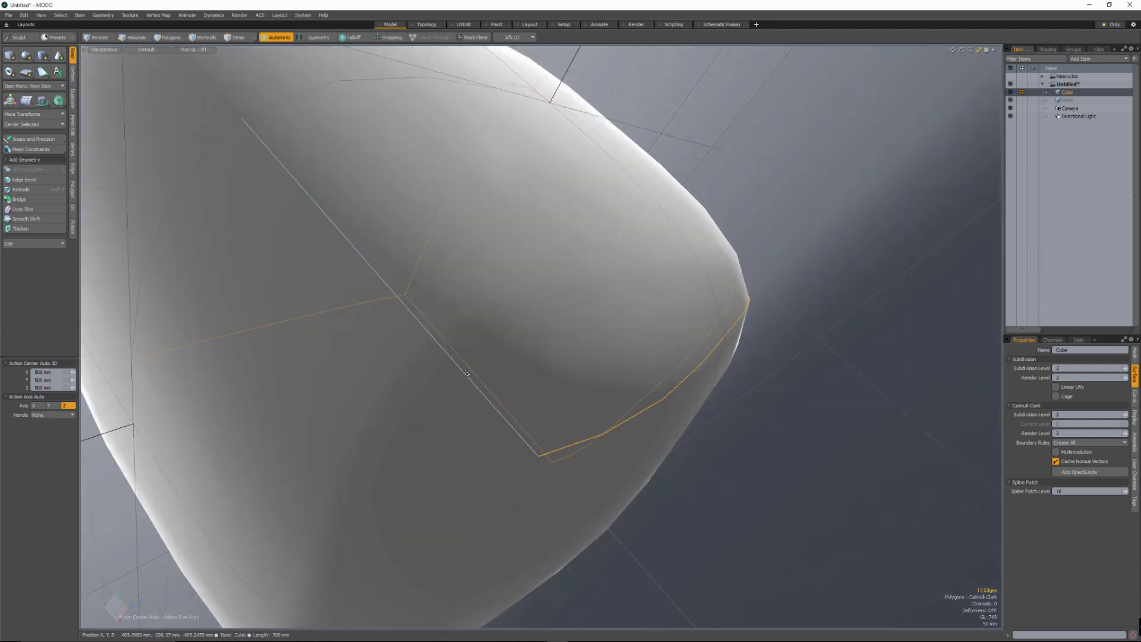
left_click(526, 478, "shift")
scroll(593, 397, "down", 6)
left_click_drag(594, 398, 720, 418, "alt")
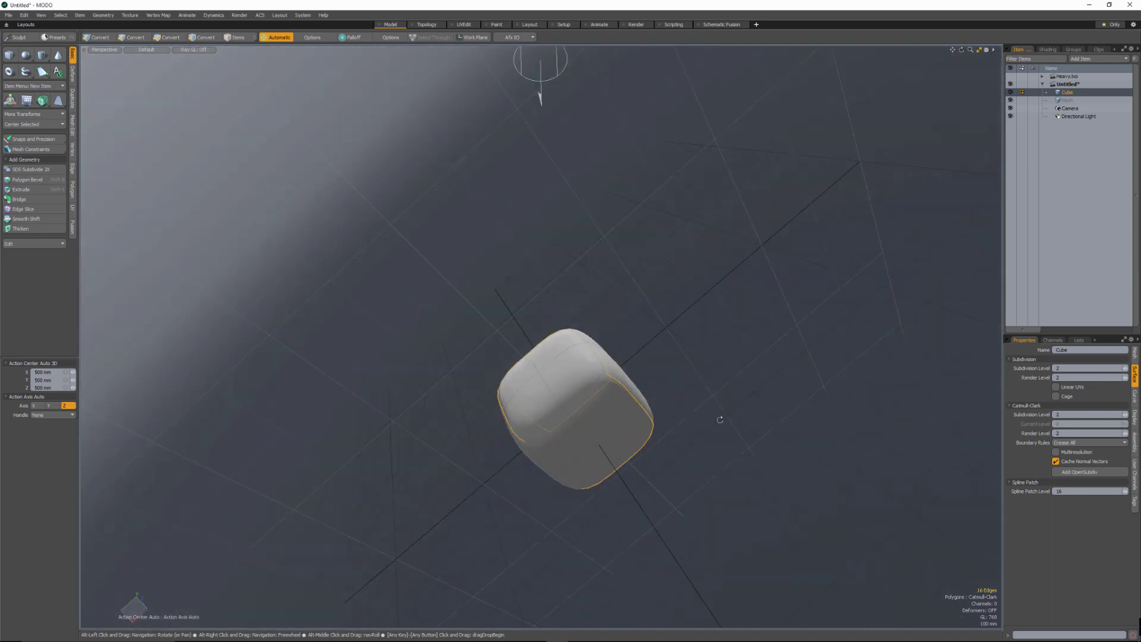
scroll(595, 387, "up", 1)
left_click(589, 379, "shift")
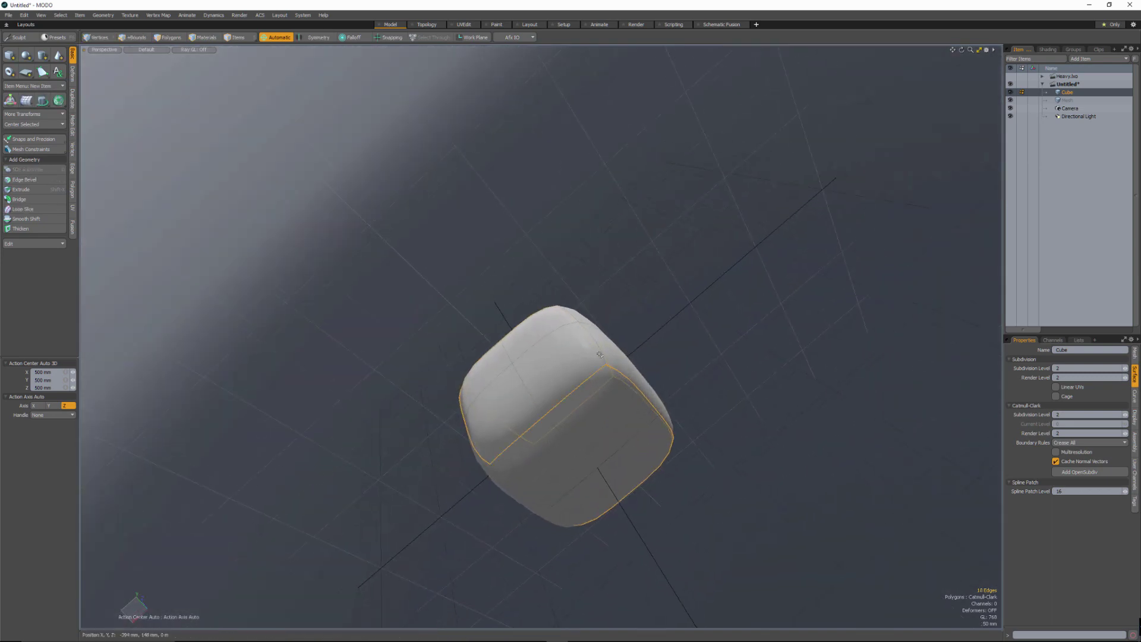
left_click_drag(597, 360, 561, 455, "alt")
left_click(561, 455, "shift")
left_click(582, 345, "shift")
left_click_drag(499, 499, 416, 564, "alt")
Step: Weight the selected outer edges at 10% and set the Catmull-Clark subdivision and render levels to 4
key("shift+w")
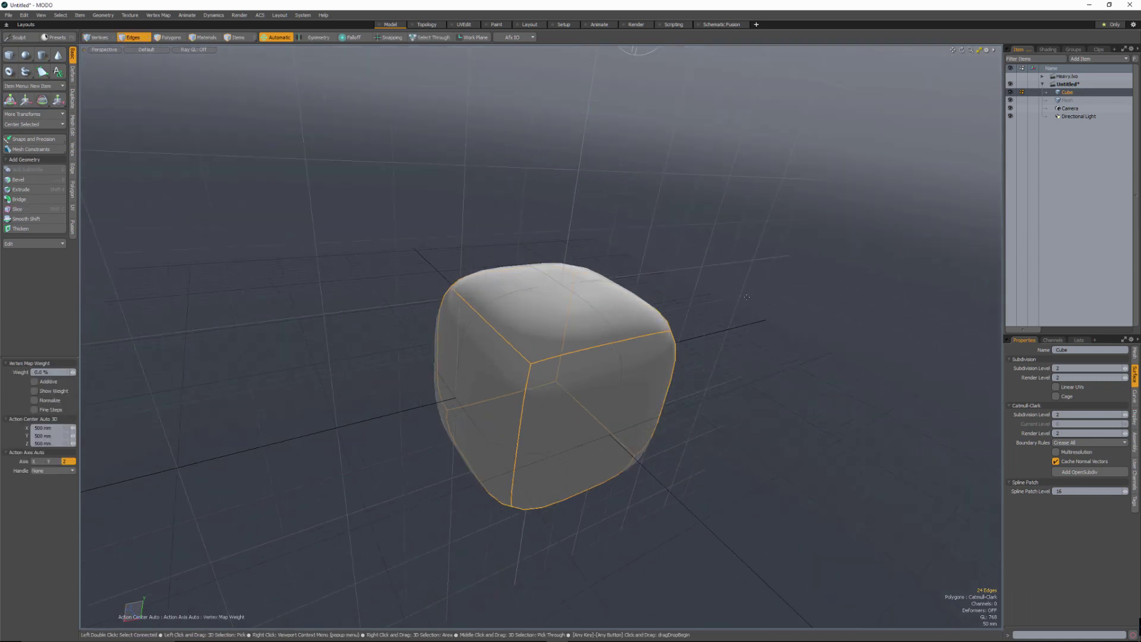
left_click_drag(746, 297, 778, 297)
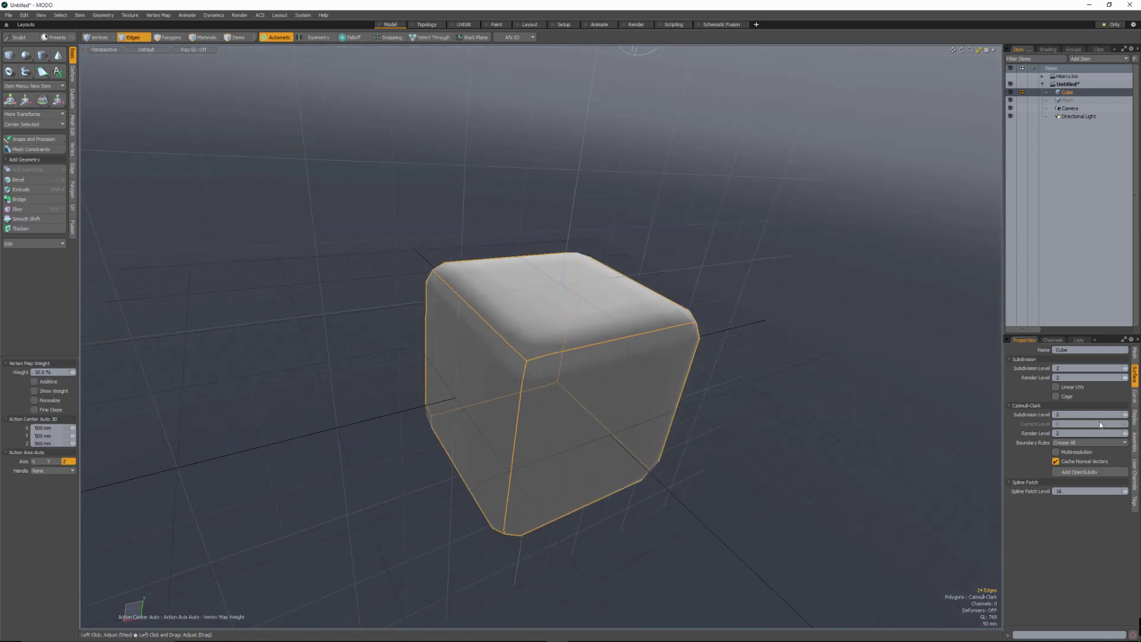
left_click_drag(1125, 415, 1127, 417)
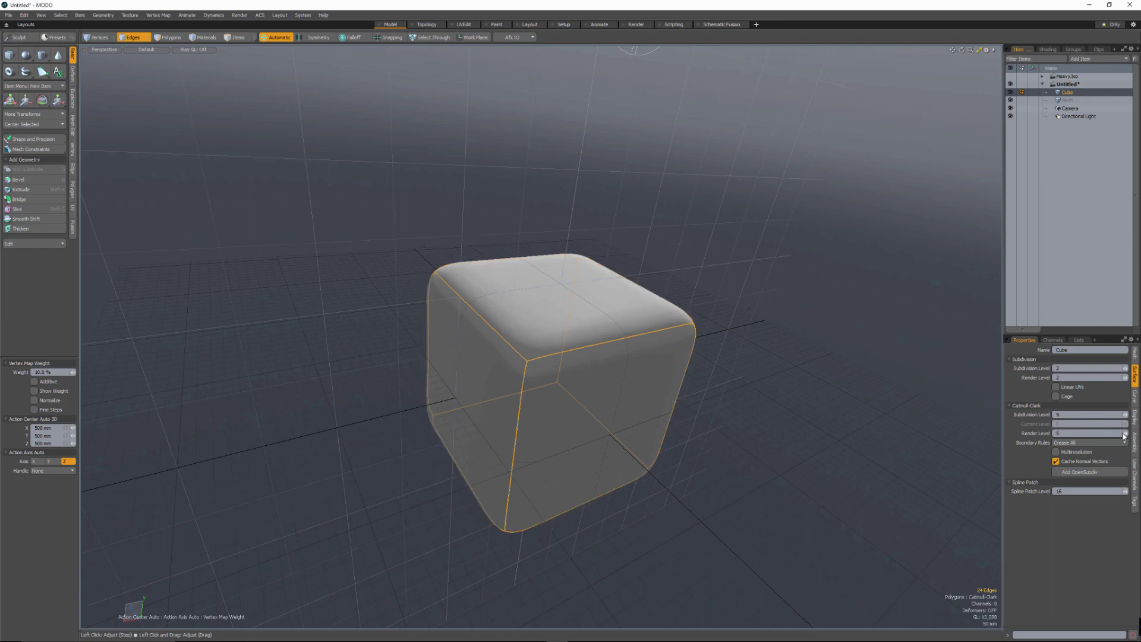
left_click(1123, 433)
scroll(614, 336, "up", 3)
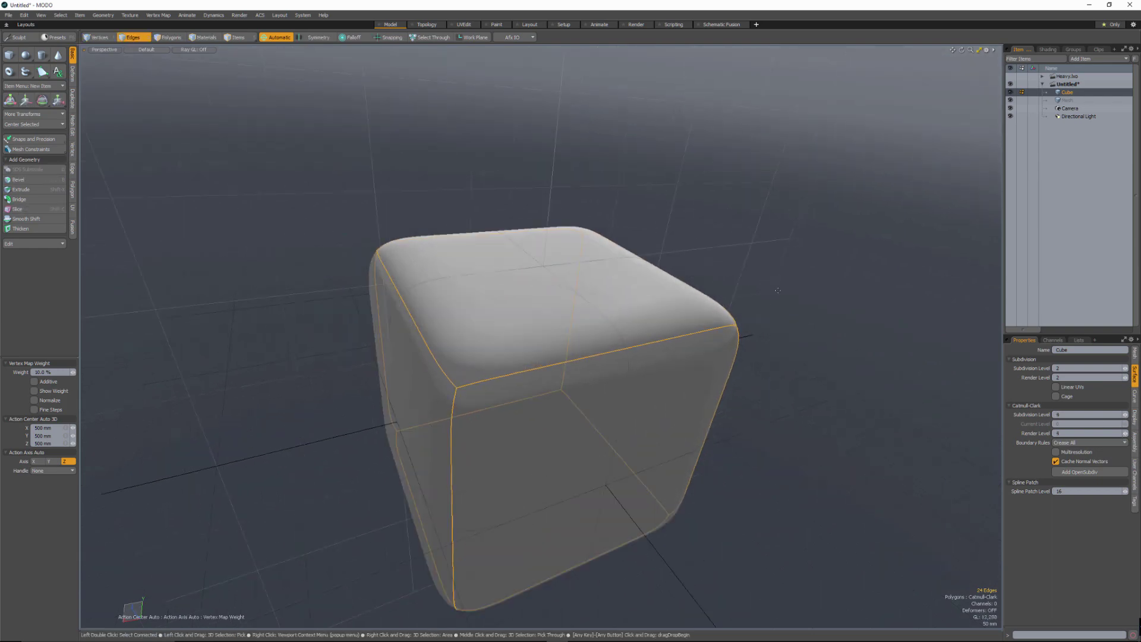
Step: Raise the outer edges' subdivision weight to 30%, deselect them, and inspect the cube's rounded edges from several angles
left_click_drag(614, 336, 761, 338)
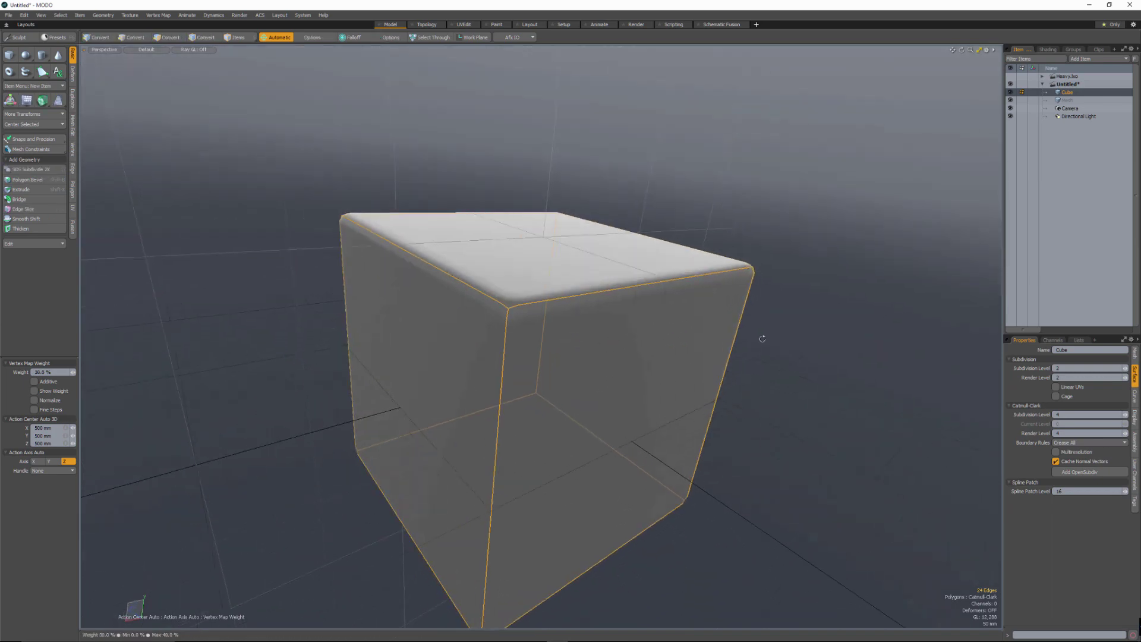
key("Escape")
key("Escape")
left_click_drag(456, 331, 568, 359, "alt")
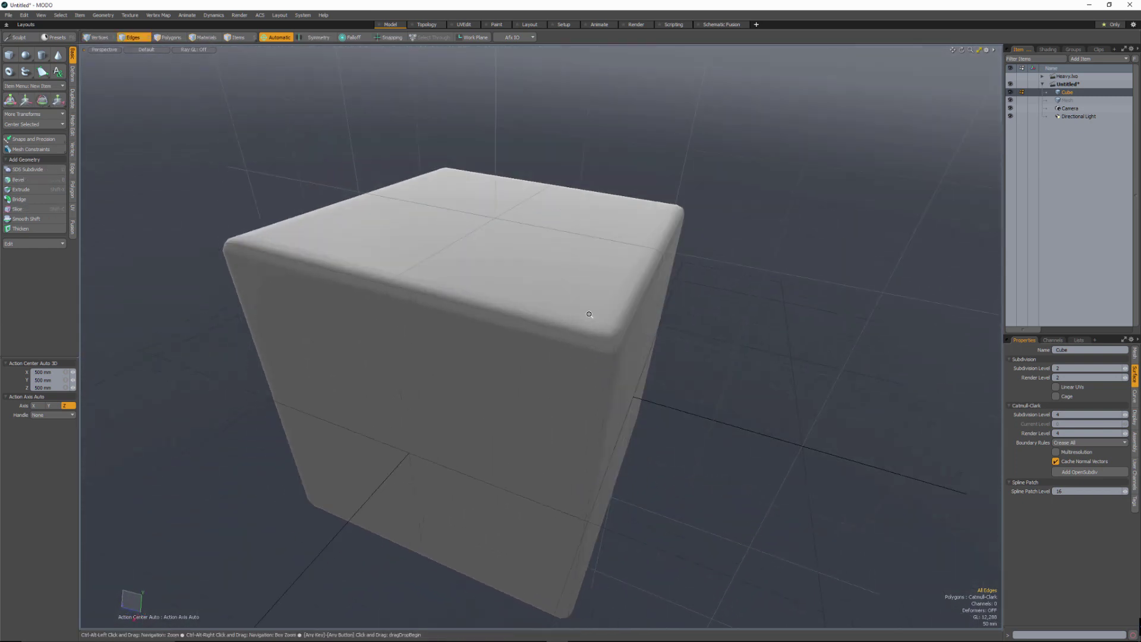
left_click_drag(675, 321, 492, 279, "alt")
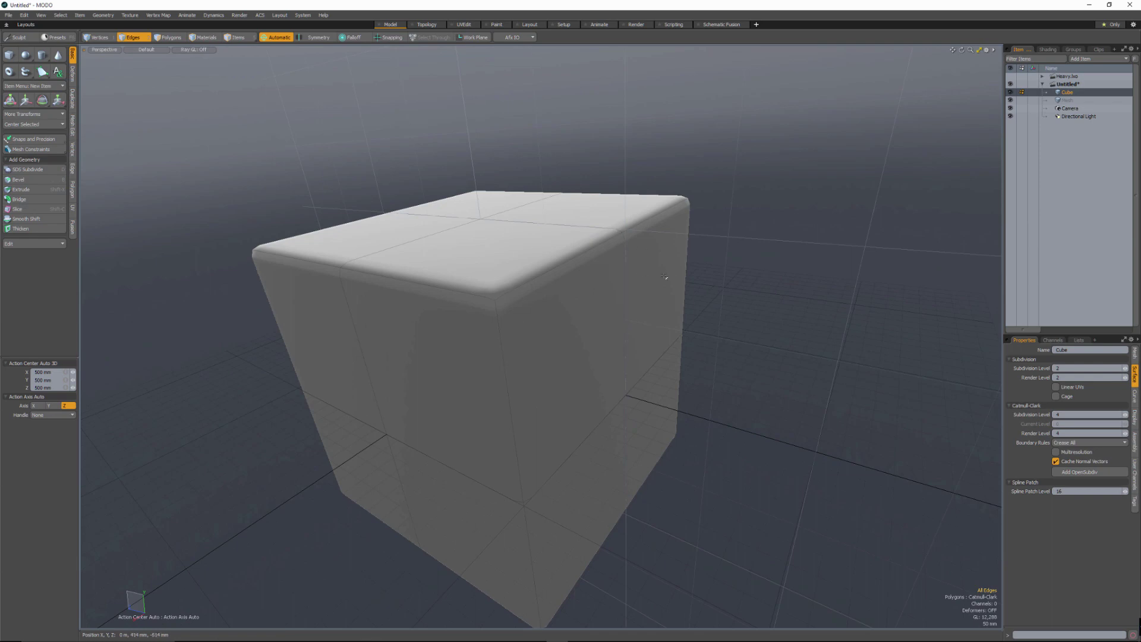
left_click_drag(664, 277, 653, 232, "alt")
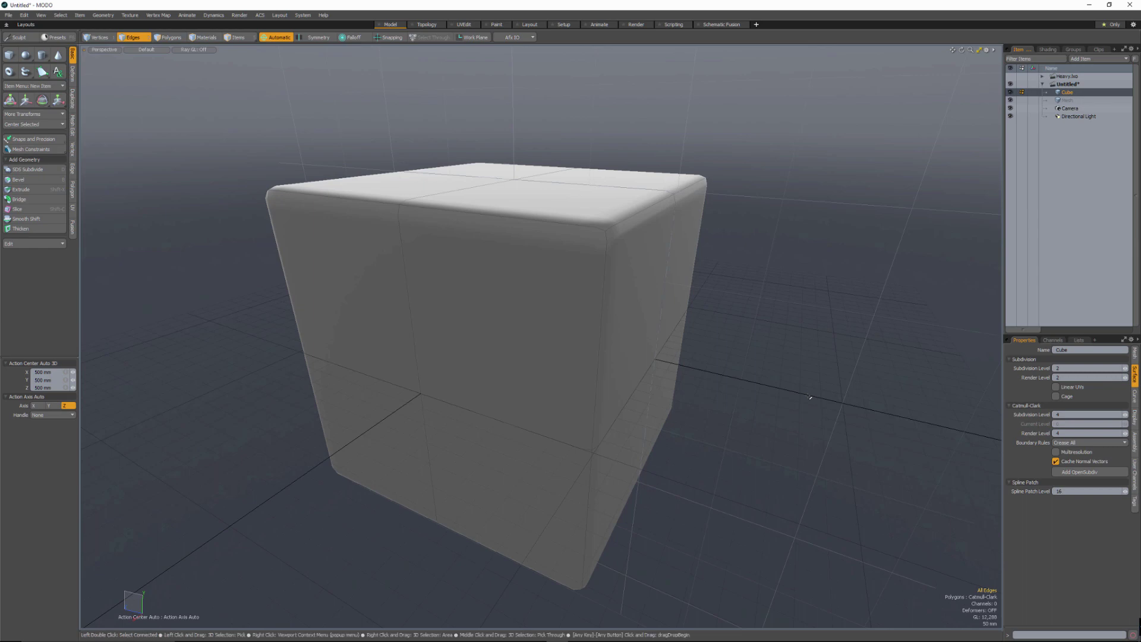
Step: Add a unit cylinder as a new mesh item and hide the Cube item
key("shift")
left_click(43, 56, "ctrl")
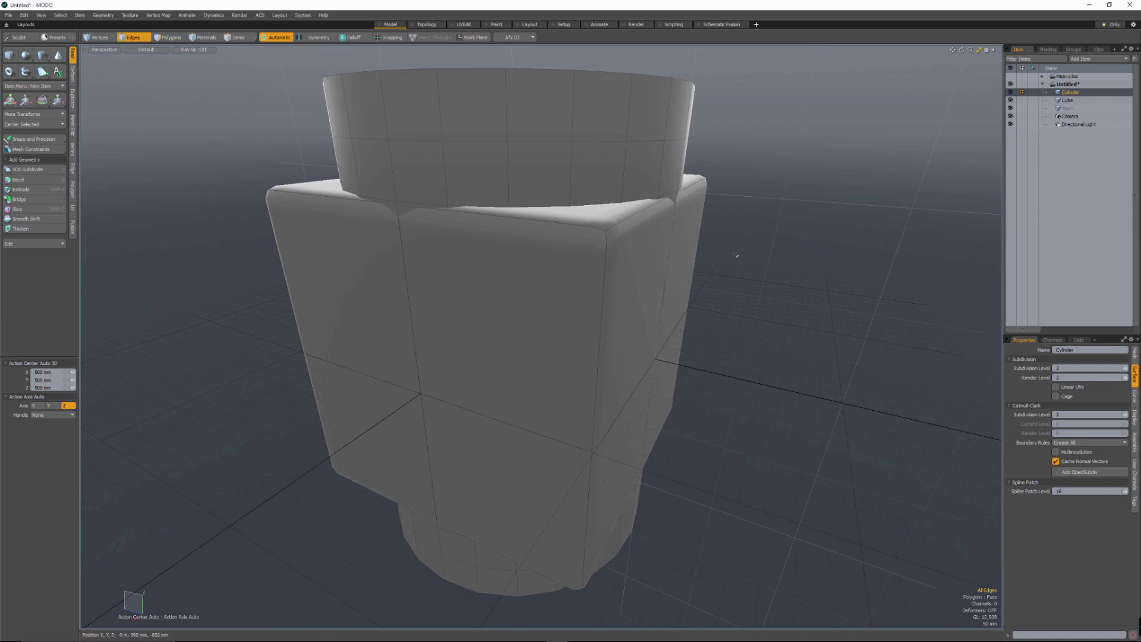
left_click(1009, 100)
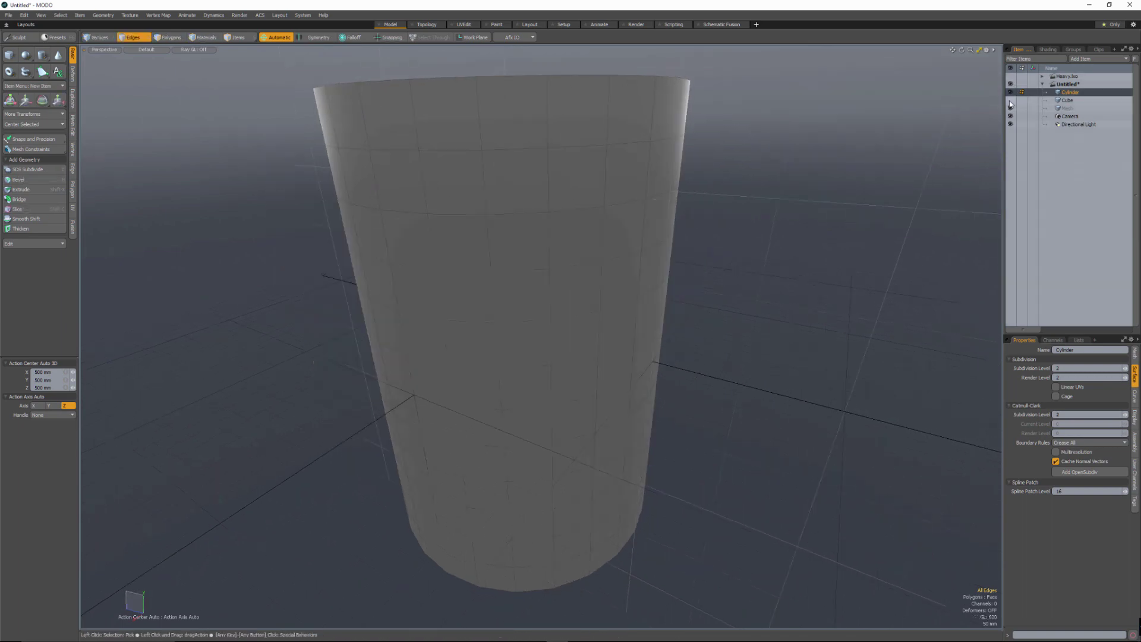
Step: Bevel the second polygon band below the cylinder's top rim outward by about 106 mm to form a flange
left_click_drag(701, 286, 524, 156, "alt")
left_click_drag(535, 318, 507, 279, "alt")
key("3")
left_click(506, 291)
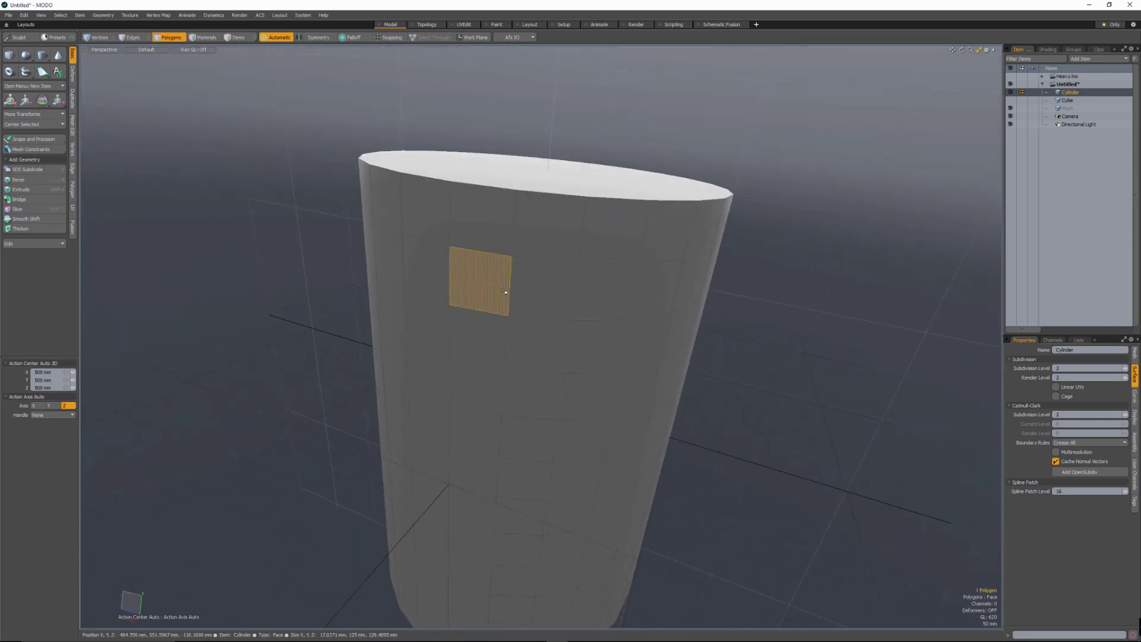
left_click(521, 290, "shift")
key("l")
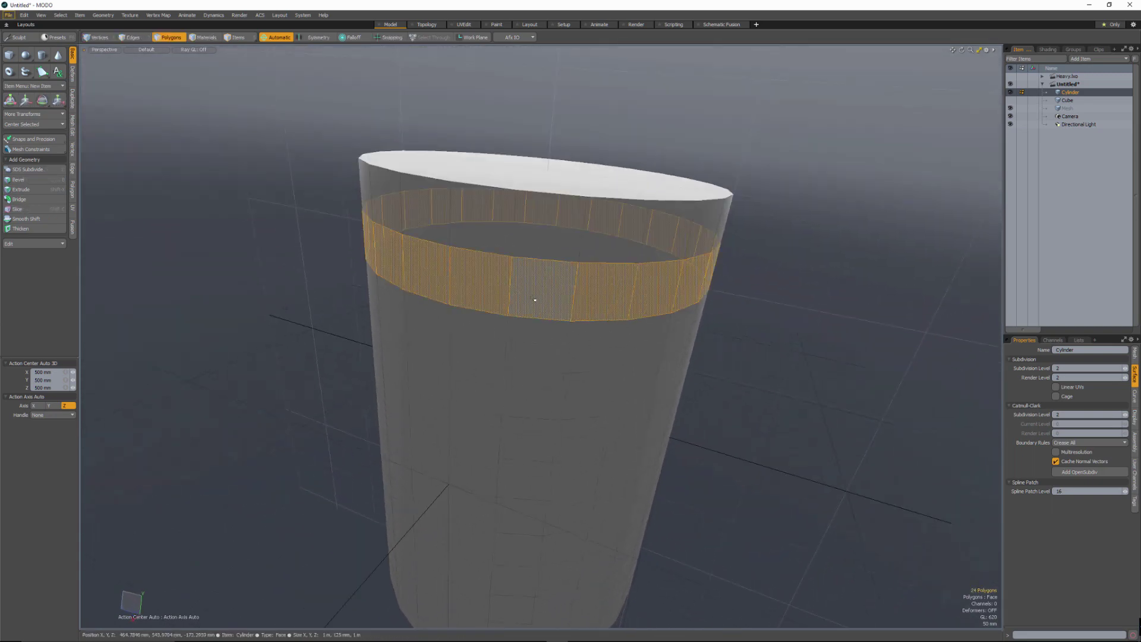
key("b")
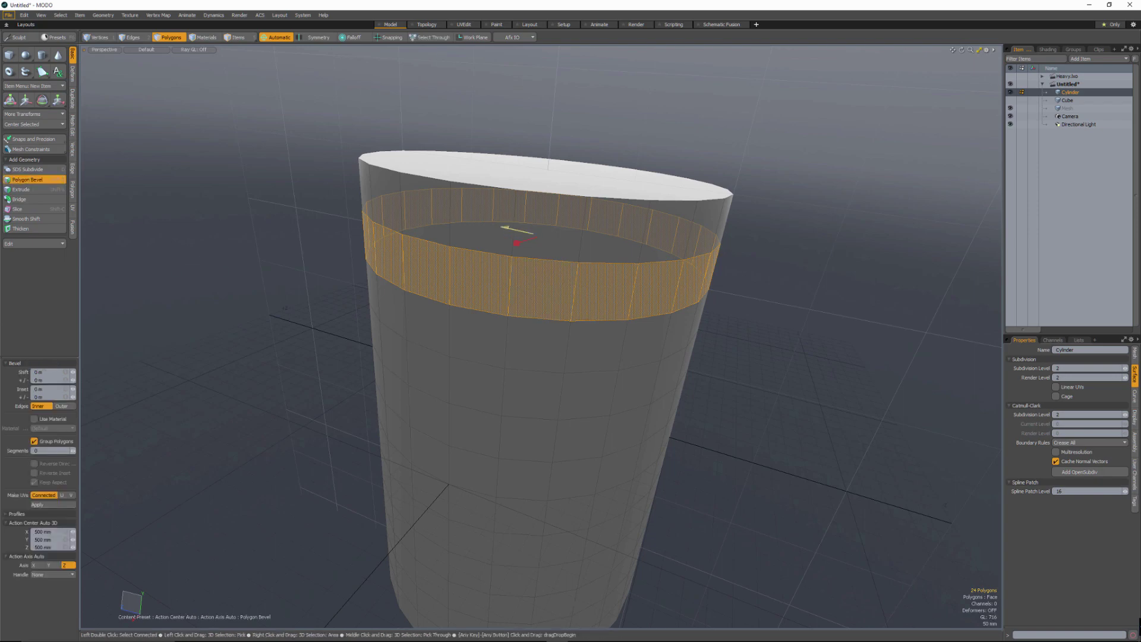
left_click_drag(505, 227, 475, 220)
scroll(527, 357, "down", 2)
left_click_drag(527, 357, 531, 309, "alt")
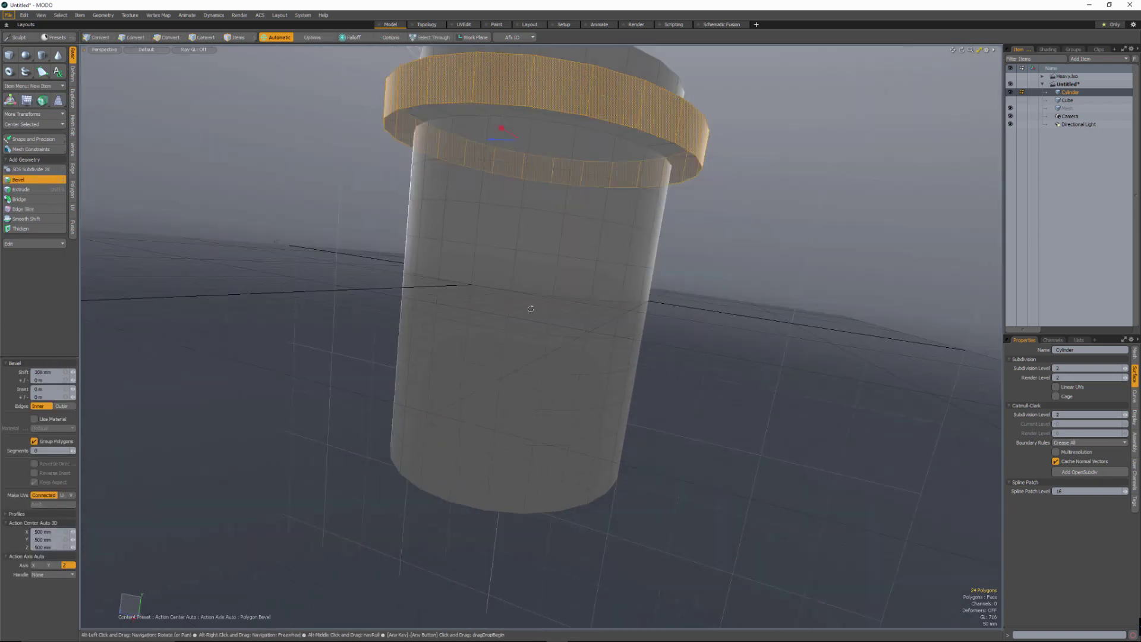
key("space")
left_click(563, 235)
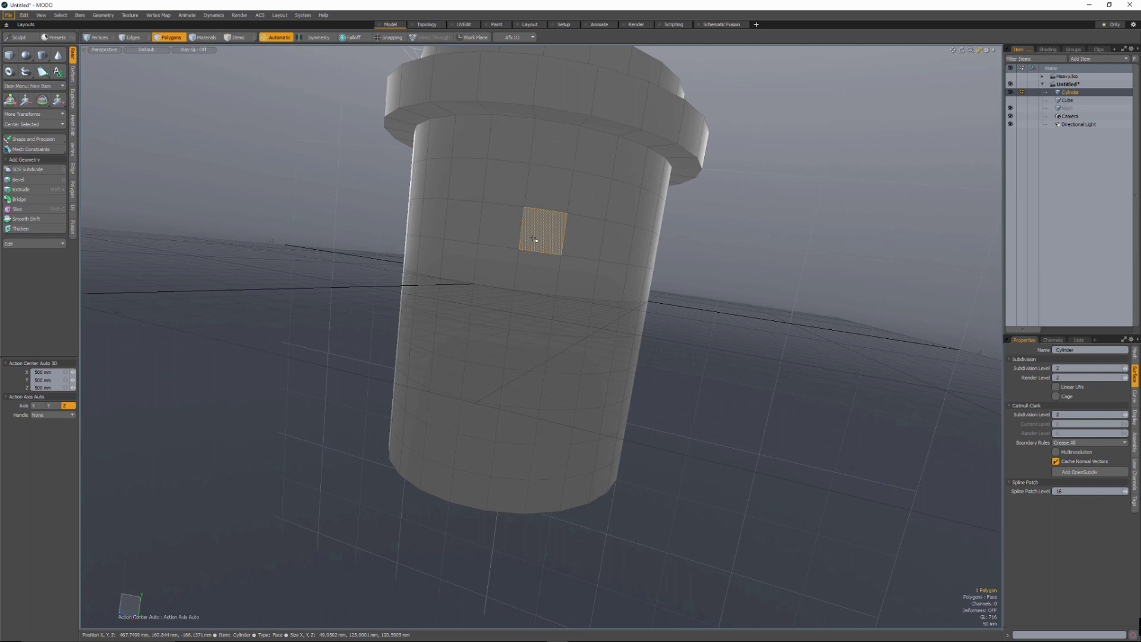
left_click(577, 237, "shift")
key("l")
key("shift+Right")
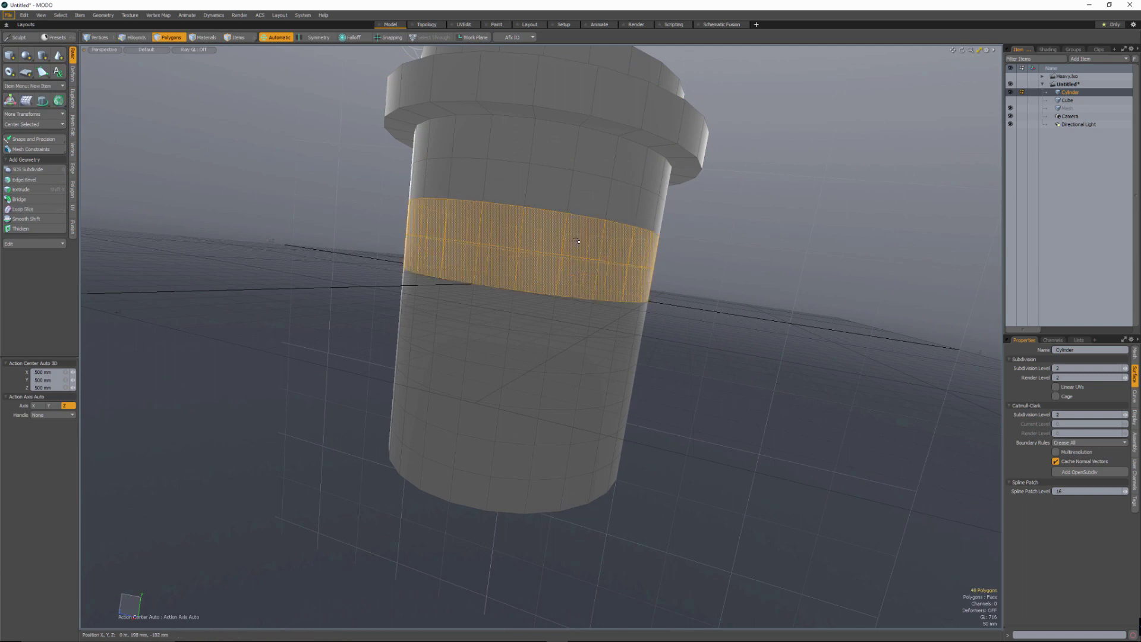
key("Up")
Step: Select three adjacent polygon bands around the cylinder's middle and bevel them inward to form a recessed neck
left_click(541, 228)
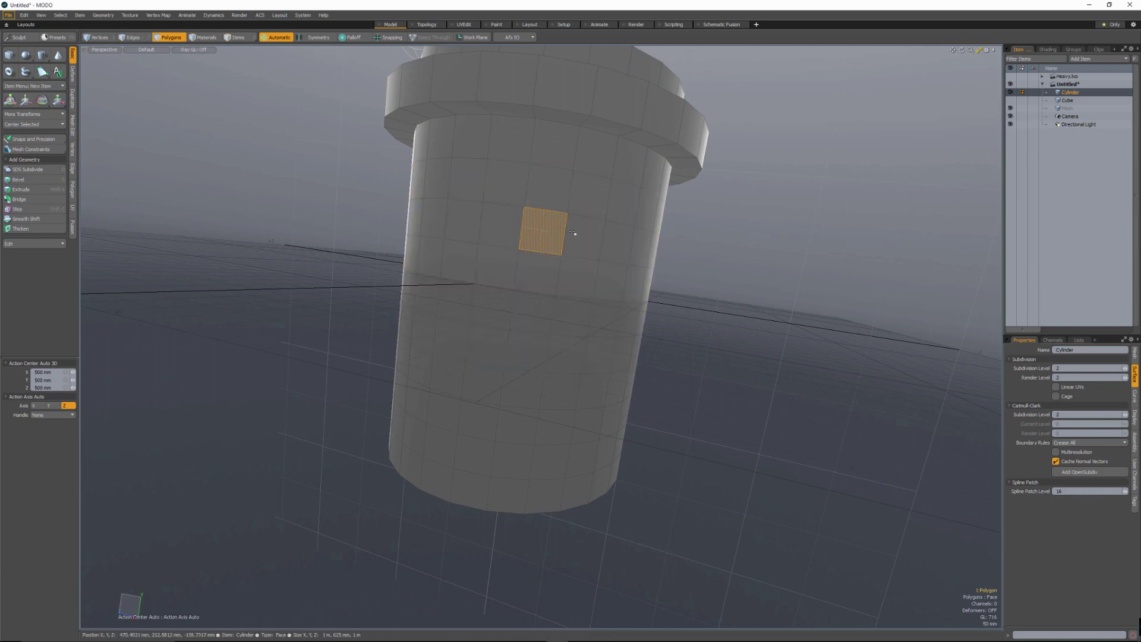
left_click(572, 232, "shift")
key("l")
key("Up")
key("Up")
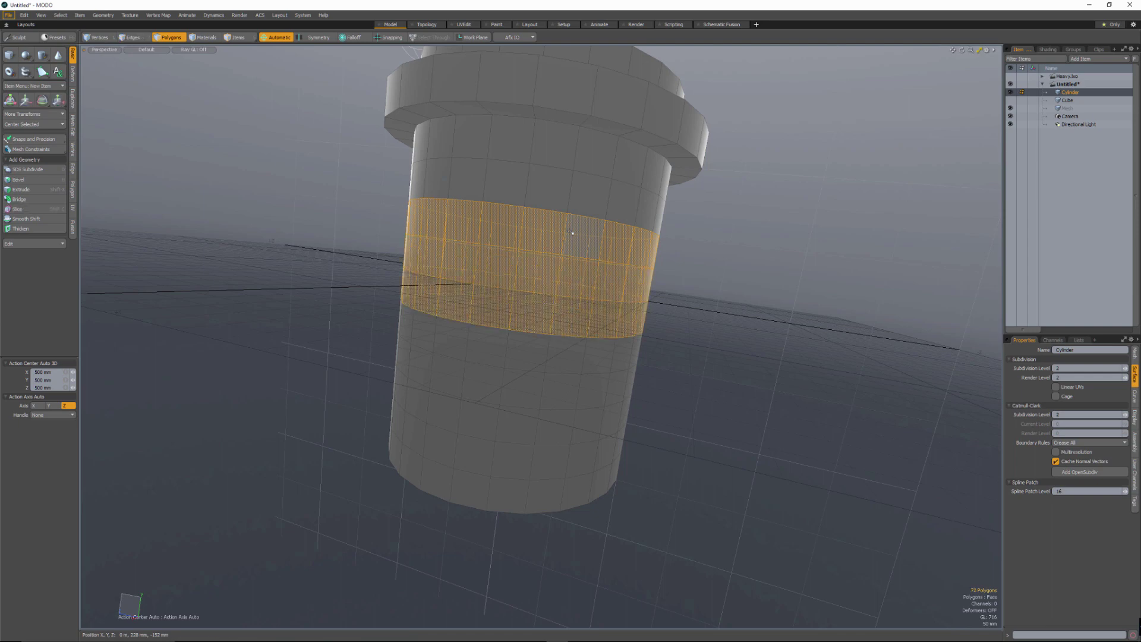
key("b")
left_click_drag(511, 272, 569, 269)
key("space")
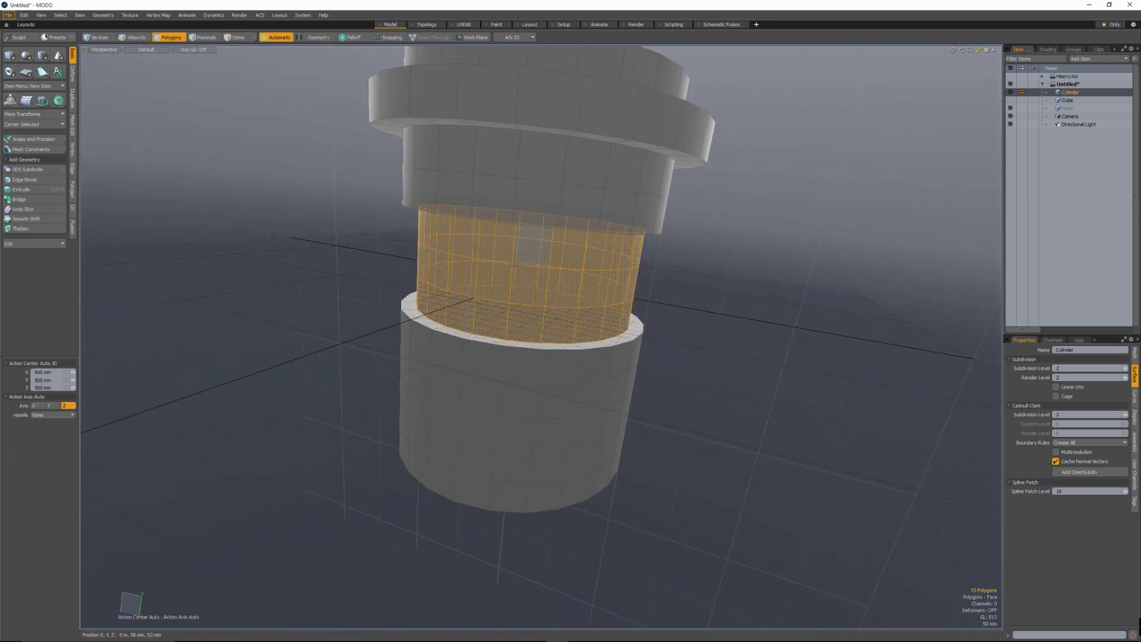
Step: Reduce the selection to the neck's middle band and bevel it outward about 48 mm with a slight inset
key("Down")
key("b")
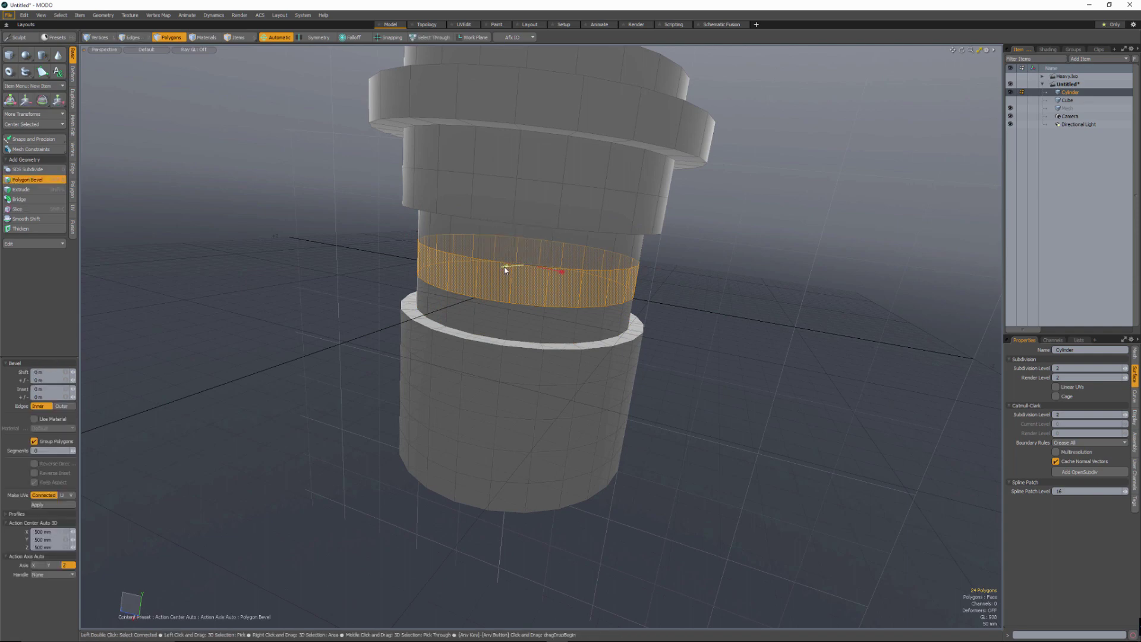
left_click_drag(505, 270, 572, 272)
left_click_drag(497, 318, 484, 257, "alt")
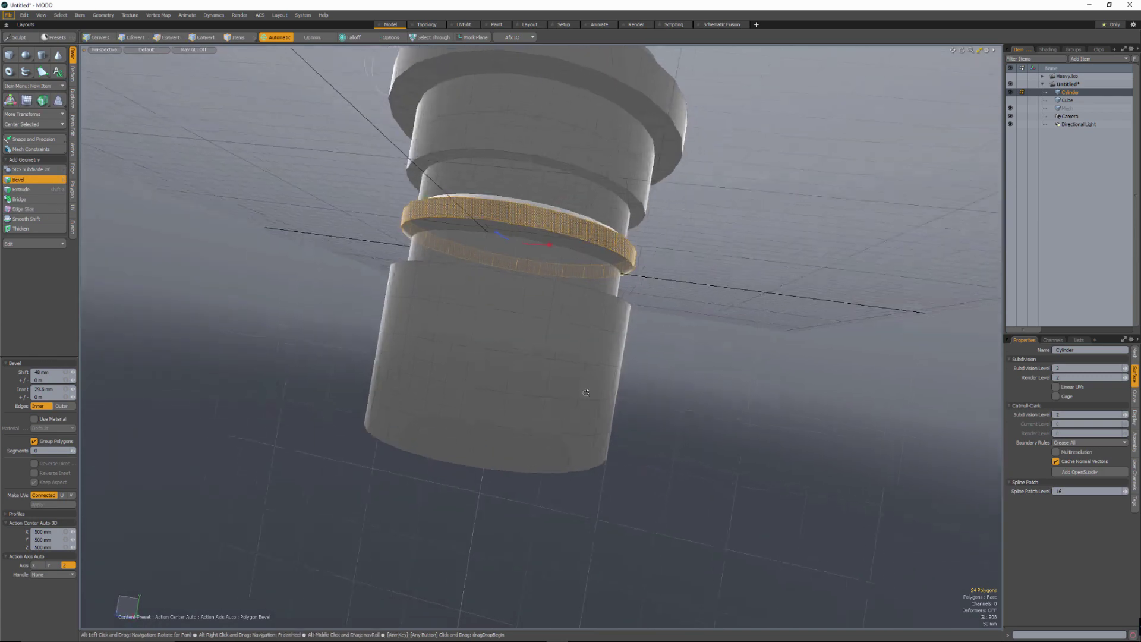
left_click_drag(583, 392, 523, 256, "alt")
key("q")
Step: Select the cylinder's bottom cap with its adjoining polygon band and bevel them inward to form a stepped base
left_click(515, 413)
key("shift+Up")
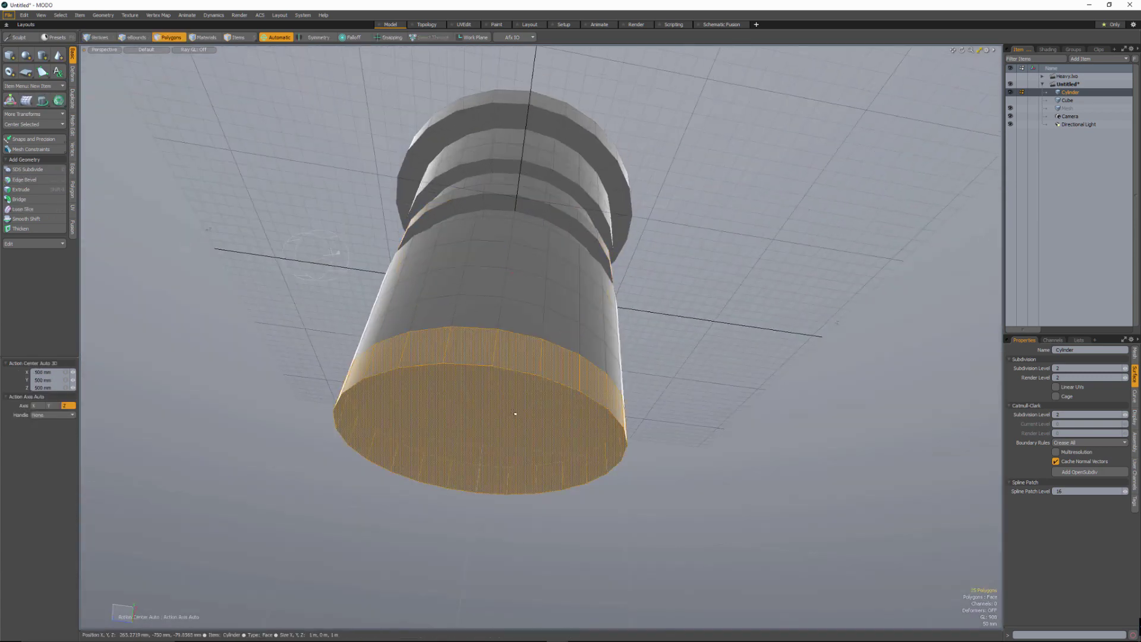
key("b")
left_click_drag(520, 330, 516, 365, "alt")
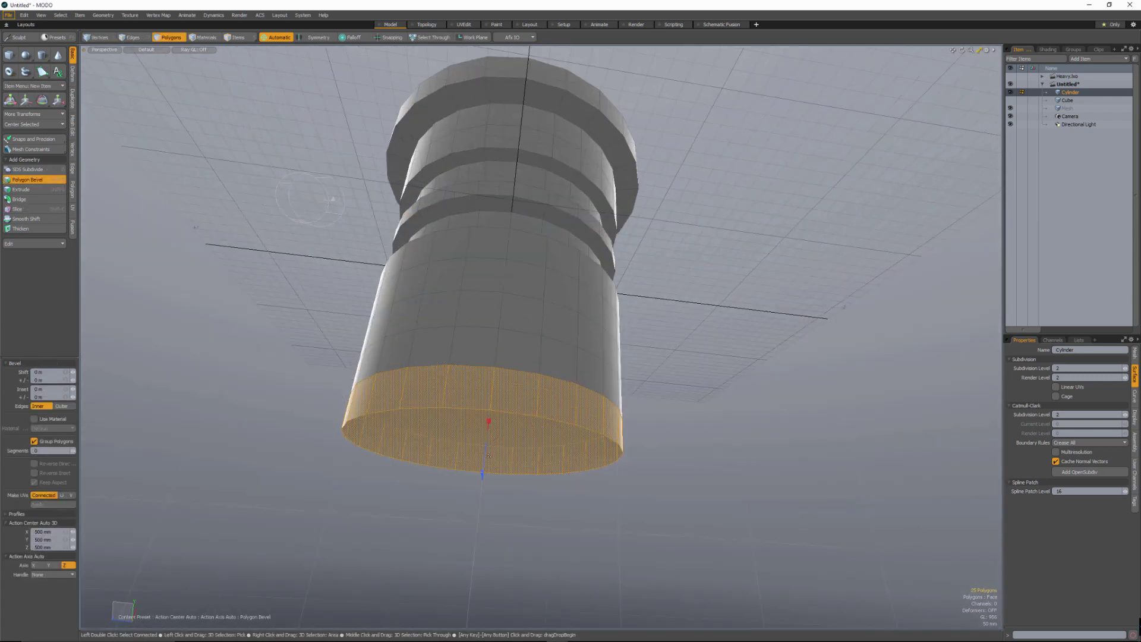
left_click_drag(482, 472, 406, 331)
key("space")
Step: Shrink the selection to the cylinder's bottom cap, inset it with a polygon bevel, and clear the selection
key("shift+Down")
key("b")
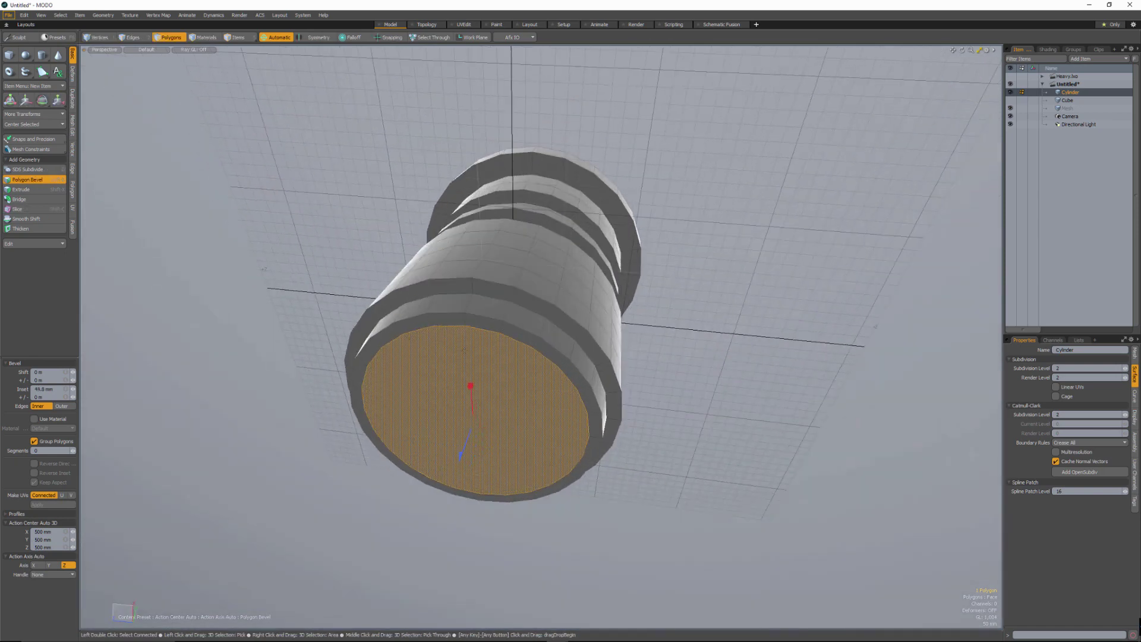
left_click_drag(403, 321, 517, 571, "alt")
key("q")
left_click(688, 248)
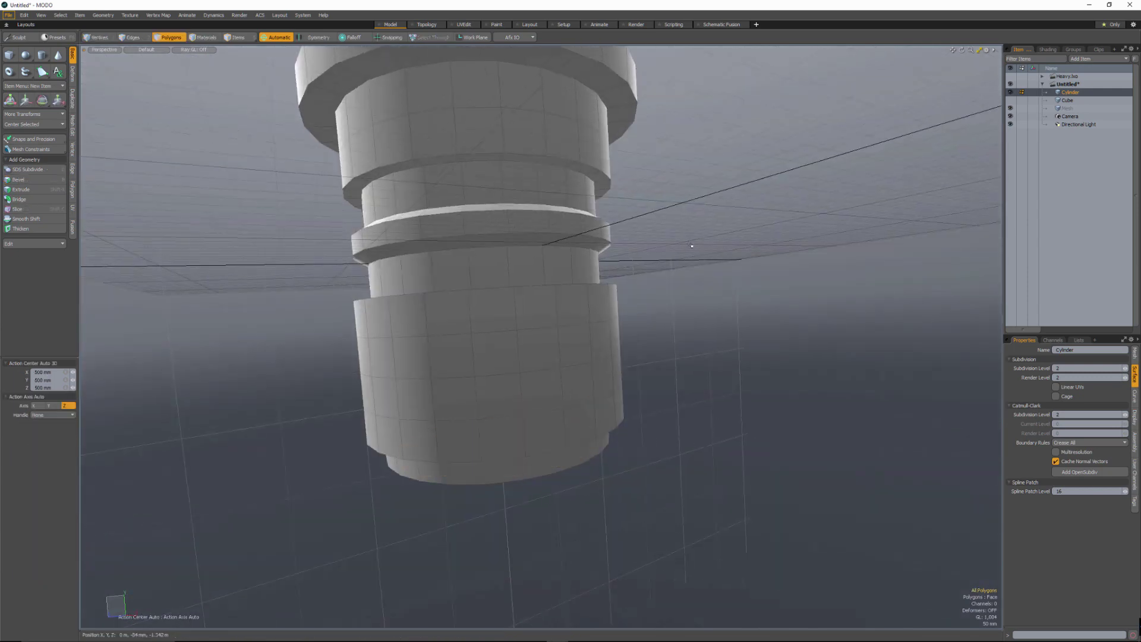
Step: Inset the cylinder's top cap to leave a narrow rim and bevel the inner polygon downward into a recess
left_click_drag(688, 247, 575, 315, "alt")
left_click(582, 318)
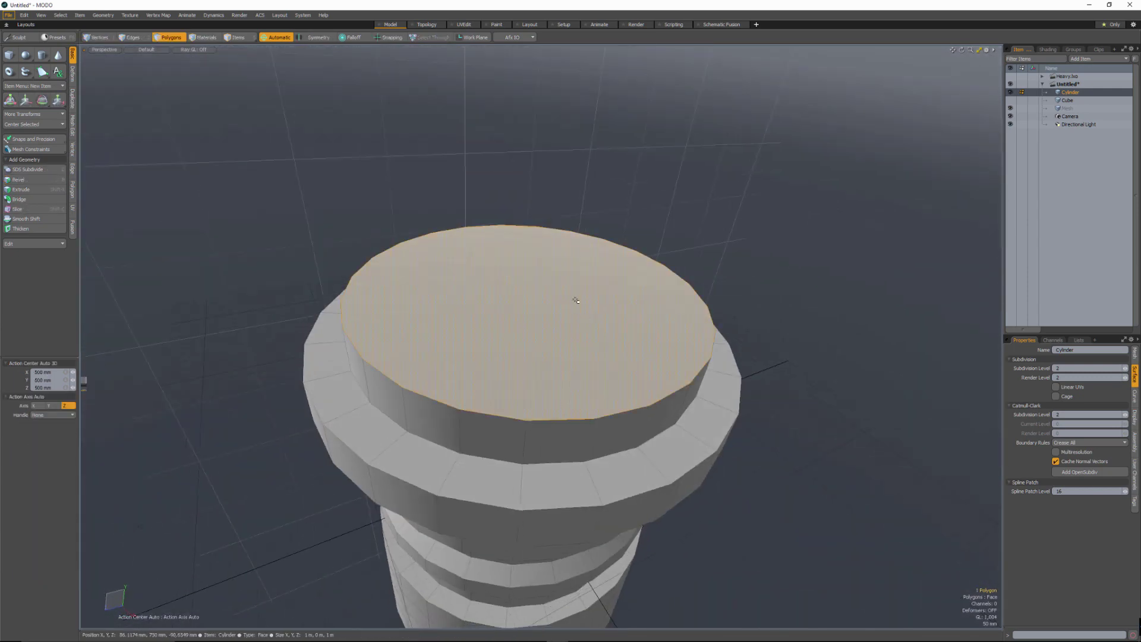
key("b")
left_click_drag(563, 320, 504, 321)
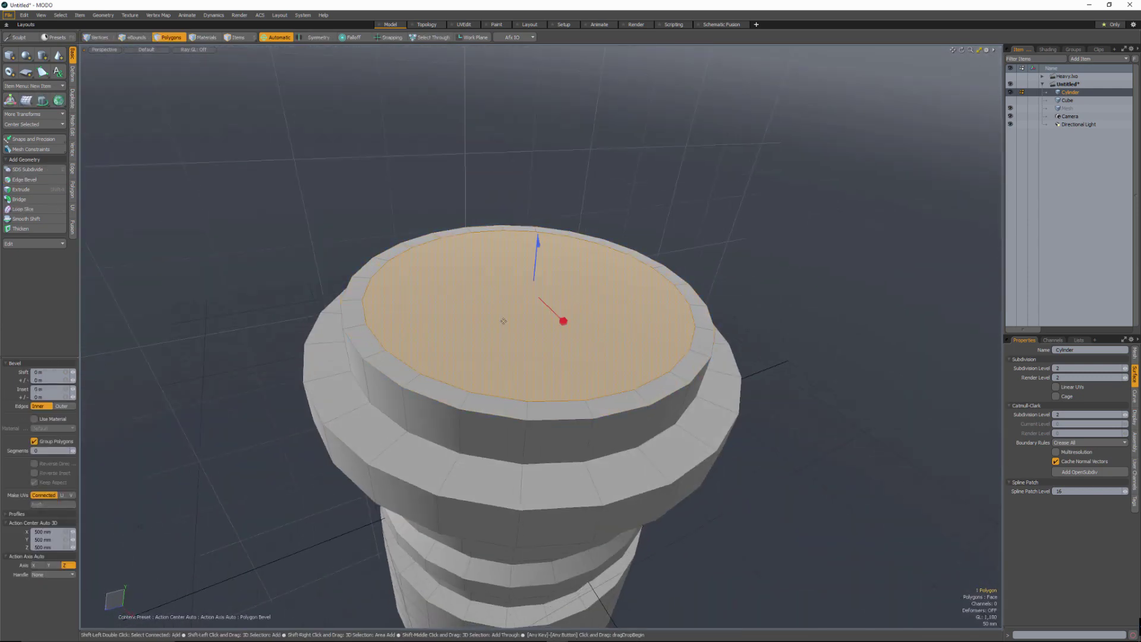
left_click(504, 321, "shift")
left_click_drag(539, 250, 557, 333)
Step: Inset the recess floor, bevel it upward into a raised central disc, and add a slight inset on top
left_click(565, 337, "shift")
left_click(476, 315, "shift")
left_click_drag(536, 260, 538, 233)
left_click_drag(549, 357, 573, 335, "alt")
left_click(573, 334, "shift")
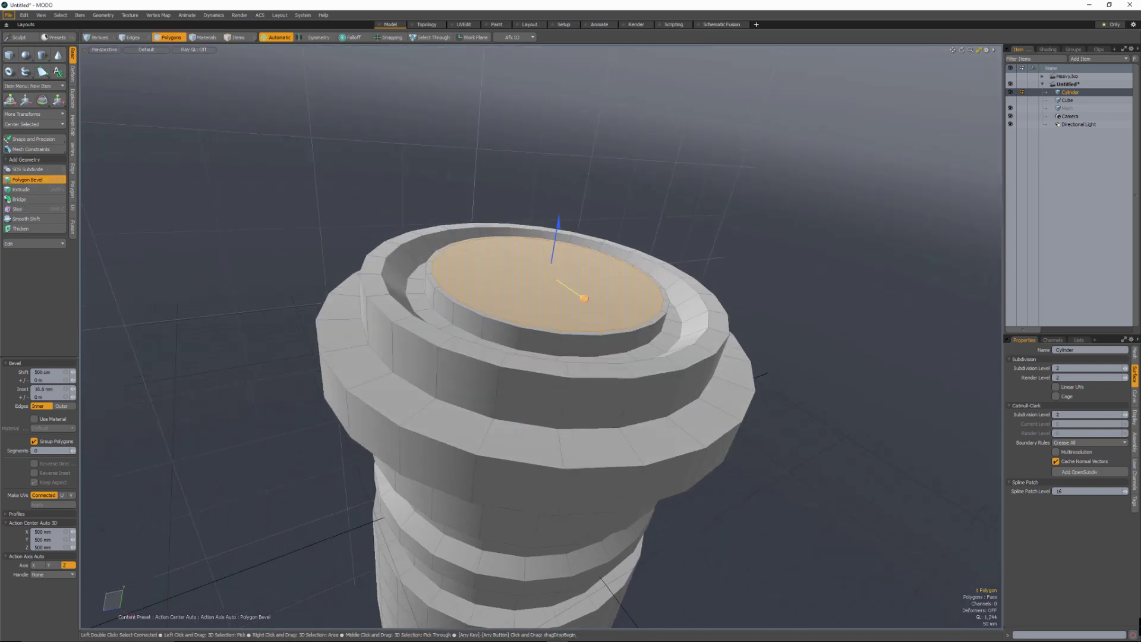
Step: Convert the whole cylinder to Catmull-Clark subdivision and set its viewport and render subdivision levels to 4
key("q")
left_click(761, 239)
left_click_drag(708, 436, 576, 211, "alt+shift")
key("shift+Tab")
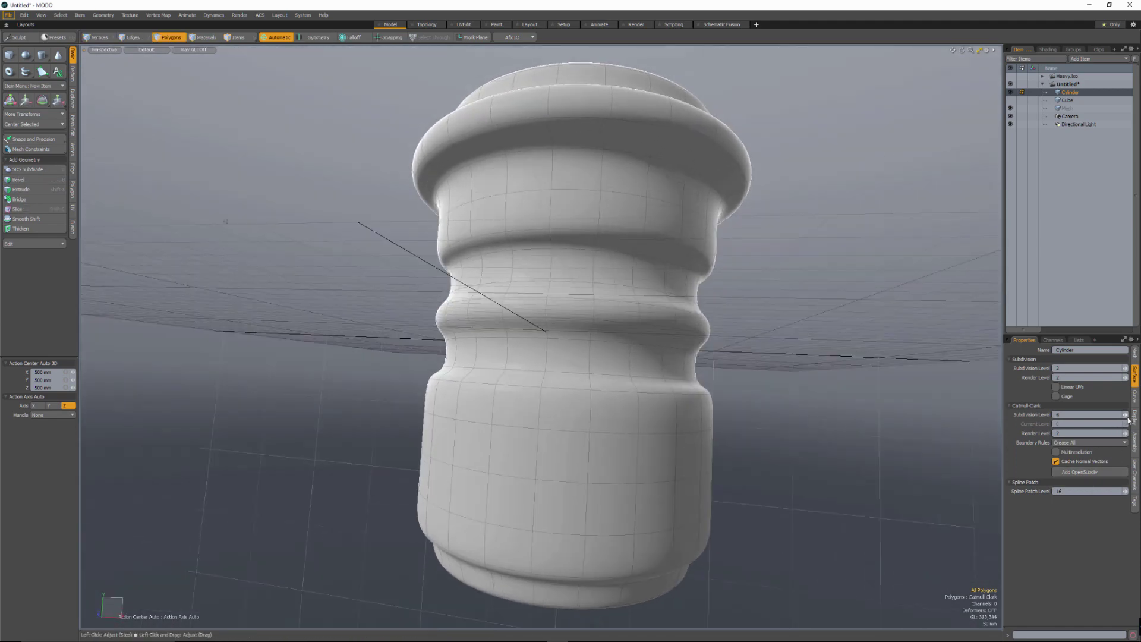
Step: Select one edge at every stepped corner from the top disc to the base and expand them into full edge loops
left_click_drag(582, 280, 569, 416, "alt")
key("2")
left_click(594, 303, "shift")
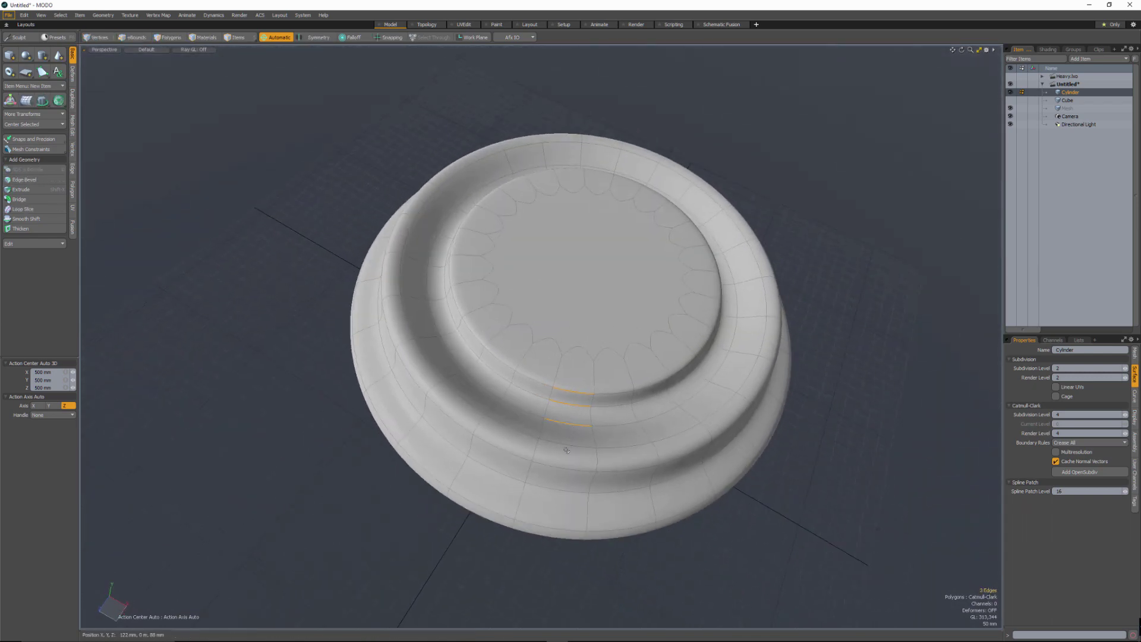
left_click_drag(556, 513, 589, 267, "alt")
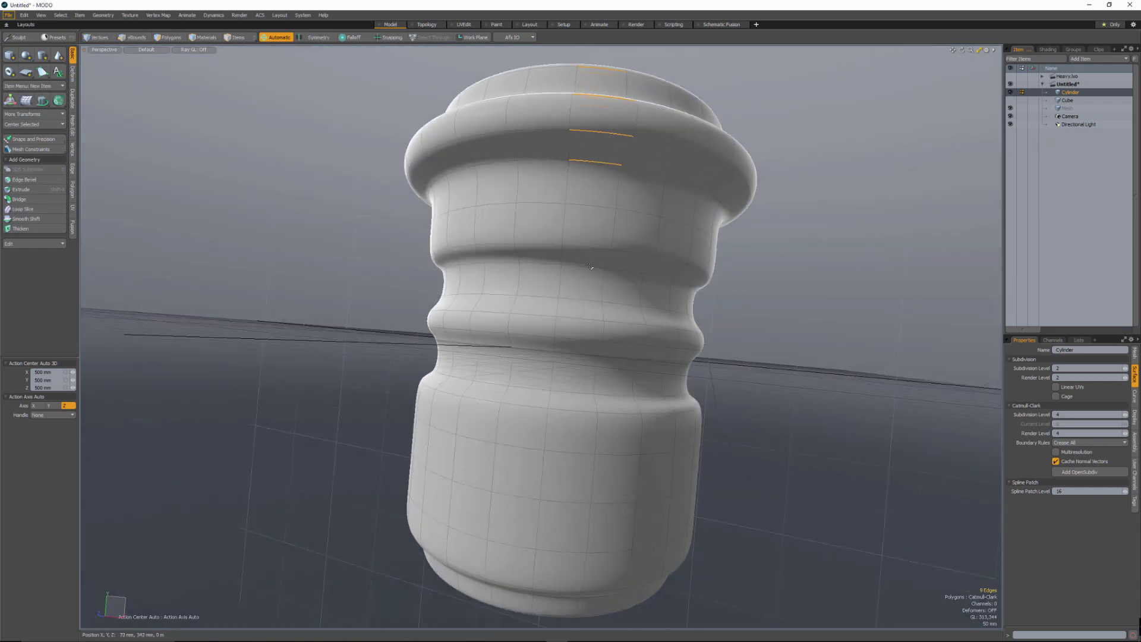
left_click(570, 405, "shift")
left_click_drag(571, 405, 583, 316, "alt")
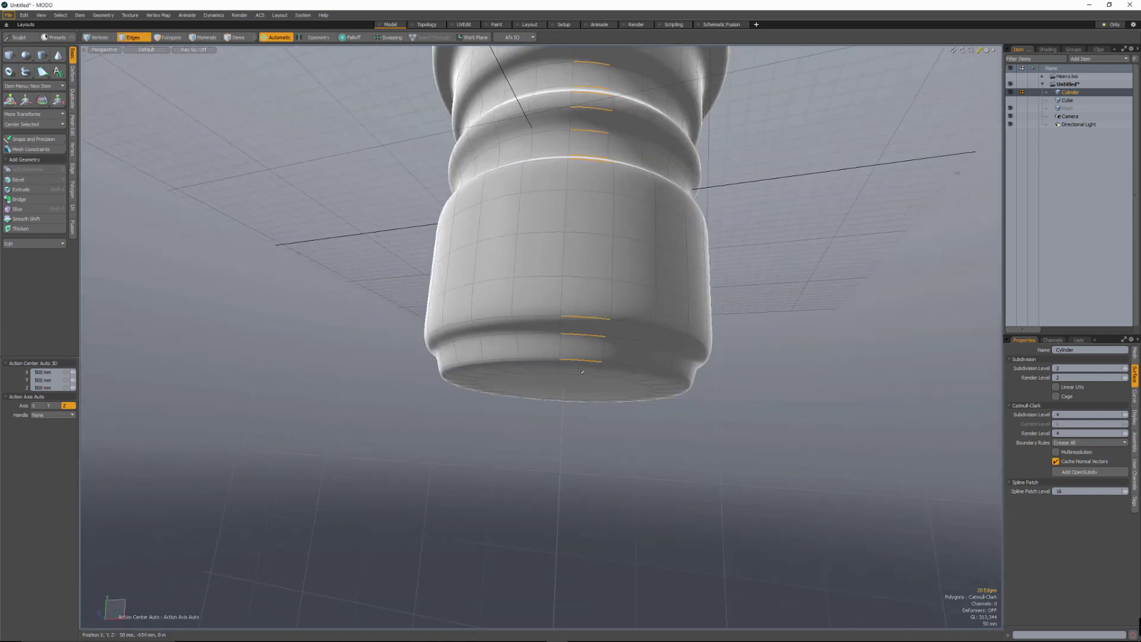
key("l")
Step: Raise the subdivision weight of the selected corner loops to sharpen the steps, and clear the selection
key("shift+w")
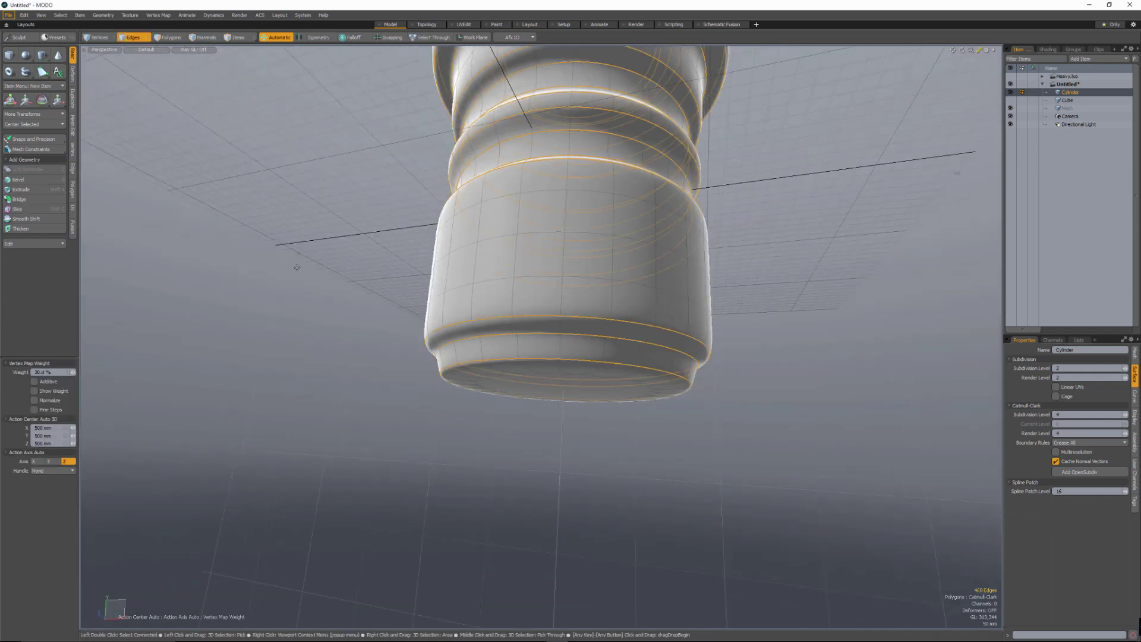
left_click_drag(297, 267, 499, 321)
key("Escape")
key("Escape")
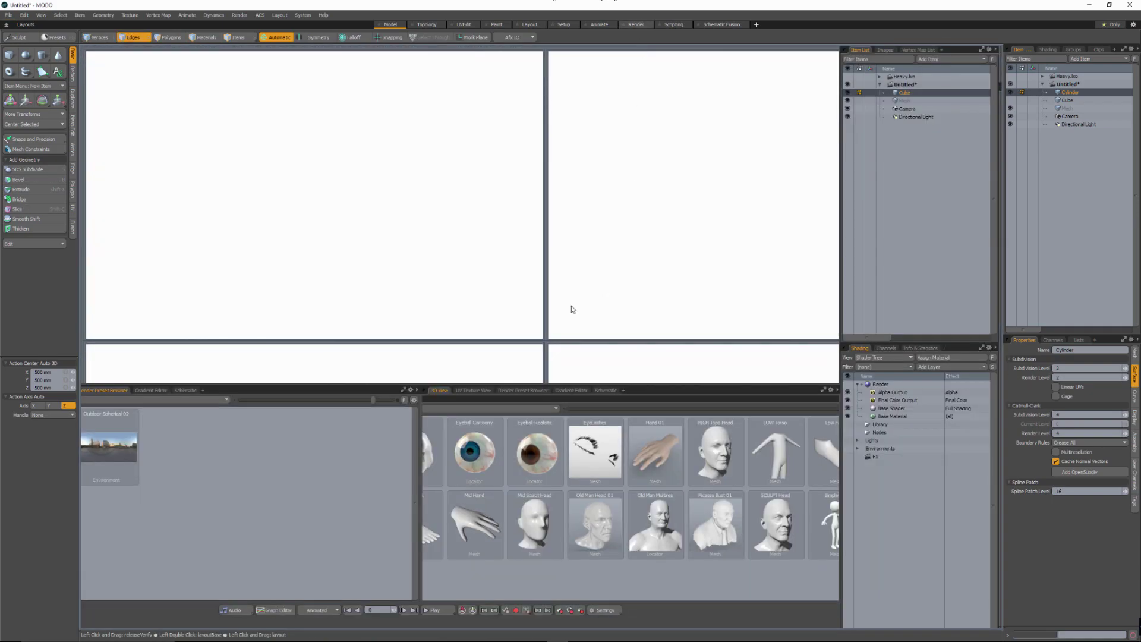
Step: In the Render layout, select the edge loop around the middle of the lower body and scale it inward into a waist
left_click(418, 215)
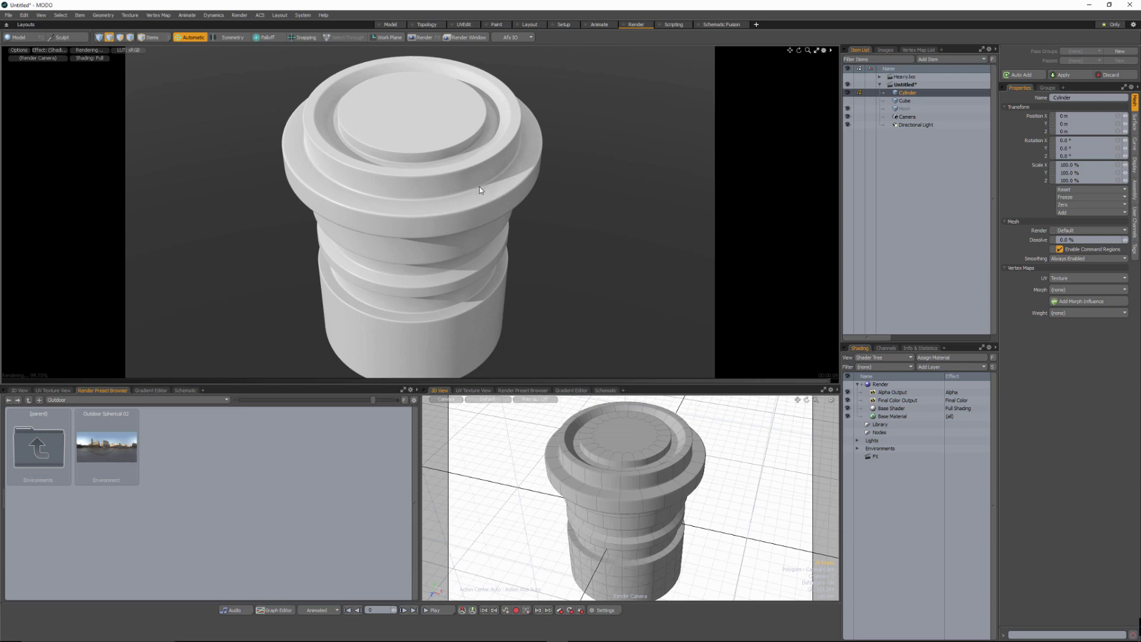
left_click_drag(474, 173, 611, 544, "alt")
key("2")
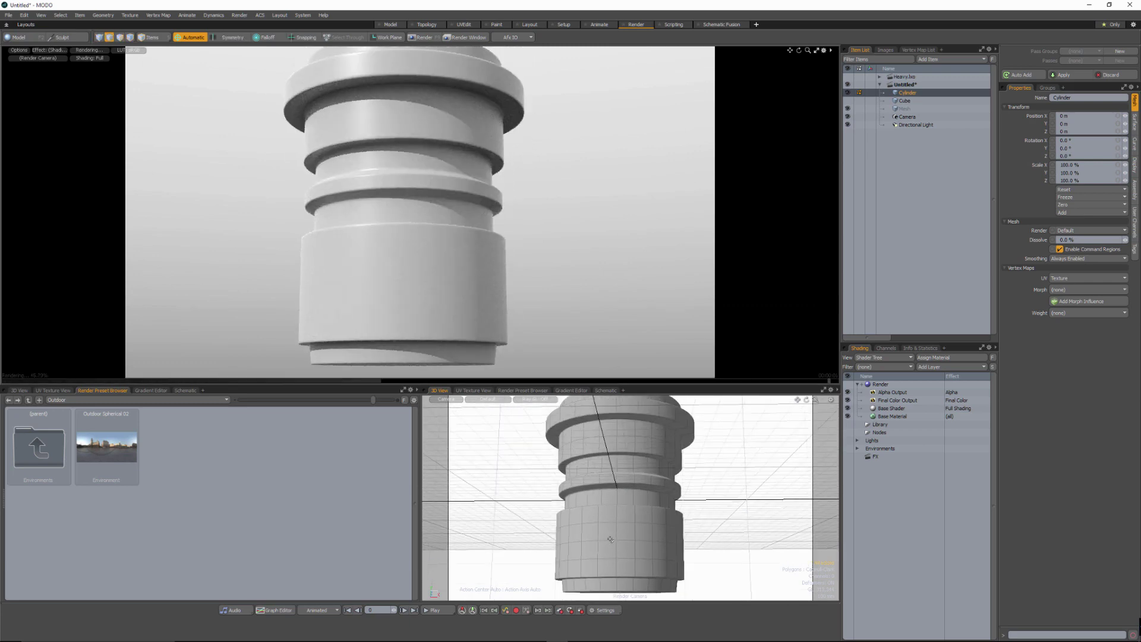
double_click(612, 542)
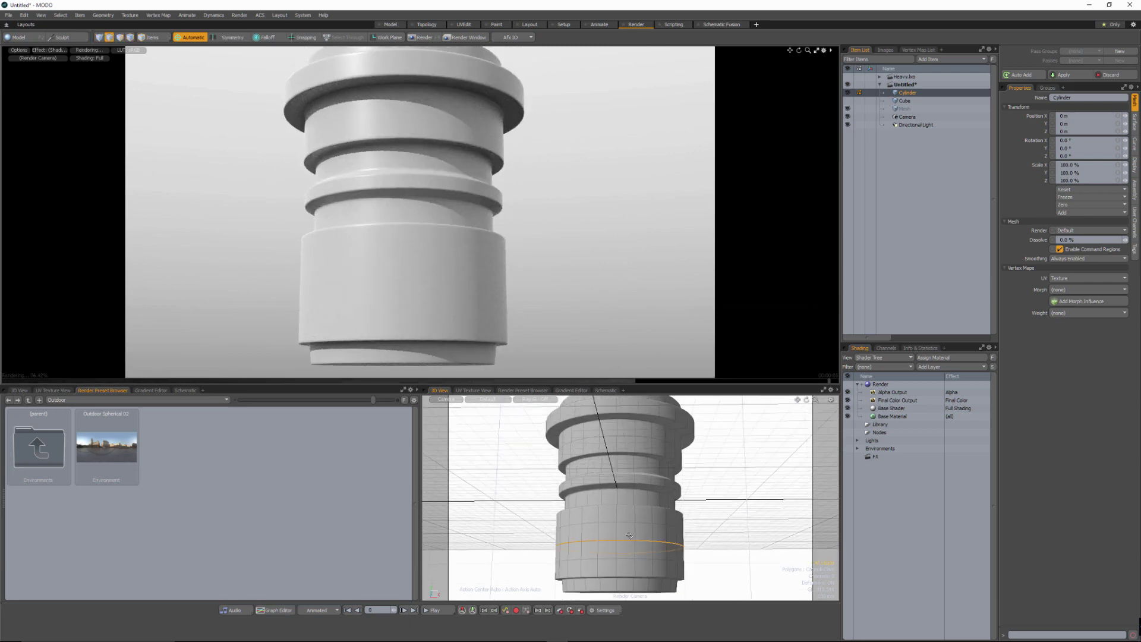
key("w")
left_click_drag(629, 528, 644, 565, "alt")
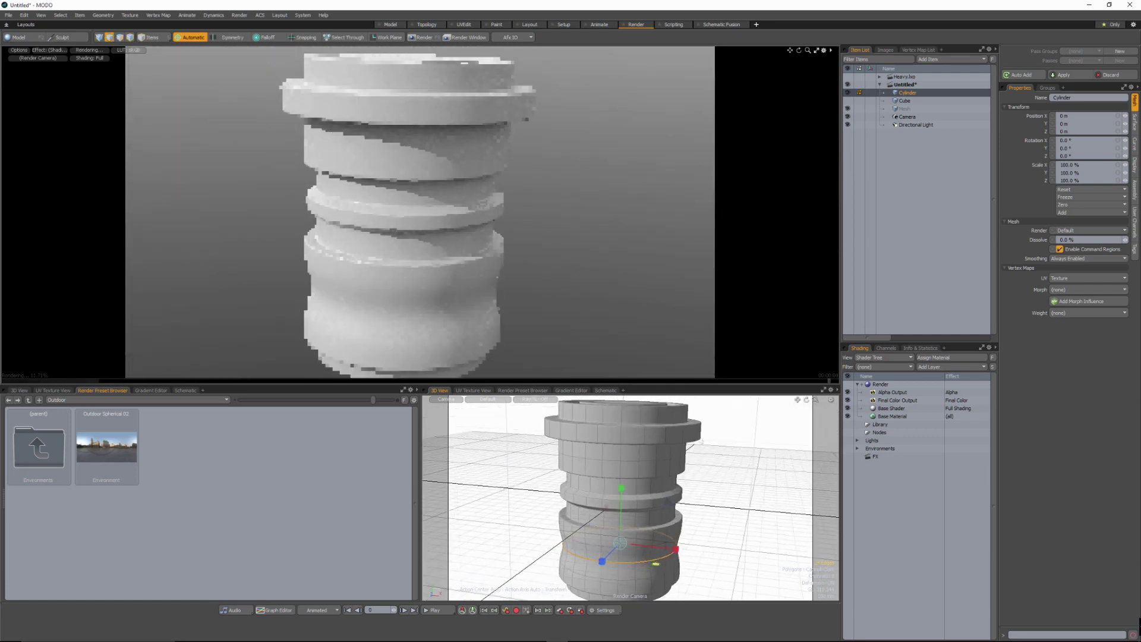
Step: Grow the selection to the neighboring loops and scale them inward, and shrink it back to refine the waist's middle loop
key("shift+Up")
left_click_drag(656, 565, 651, 564)
key("space")
key("shift+Down")
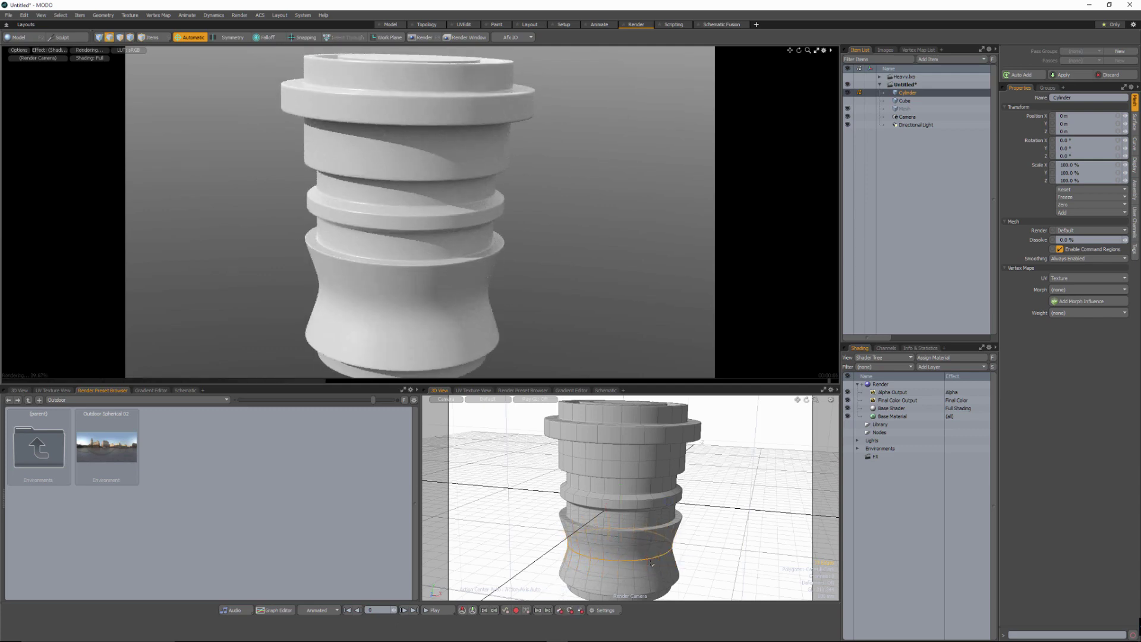
key("y")
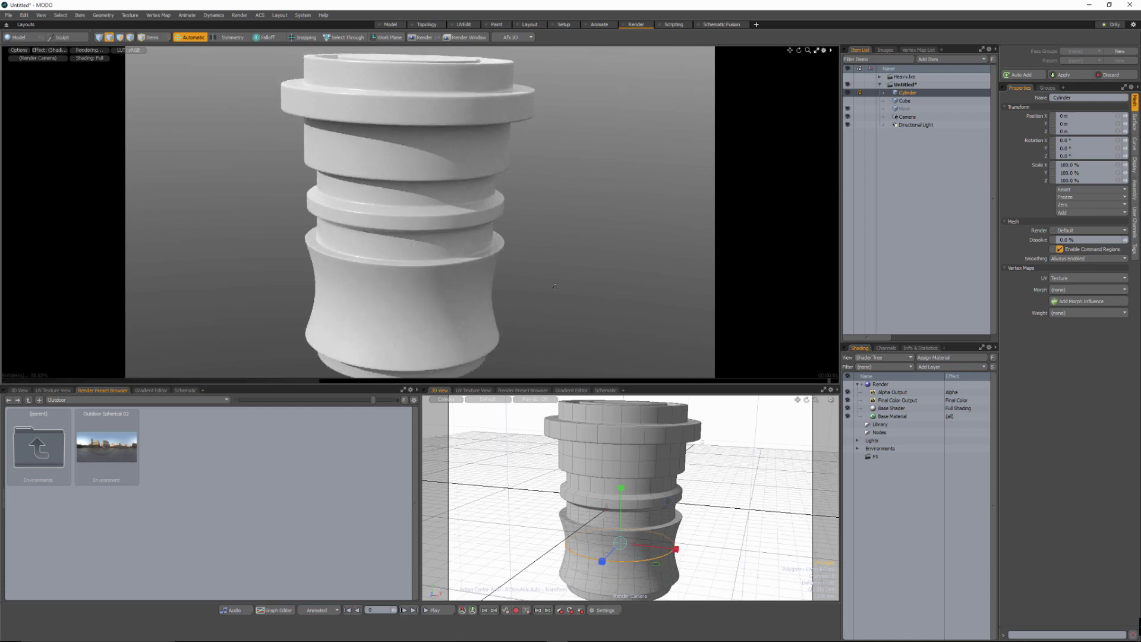
left_click_drag(474, 293, 524, 354, "alt")
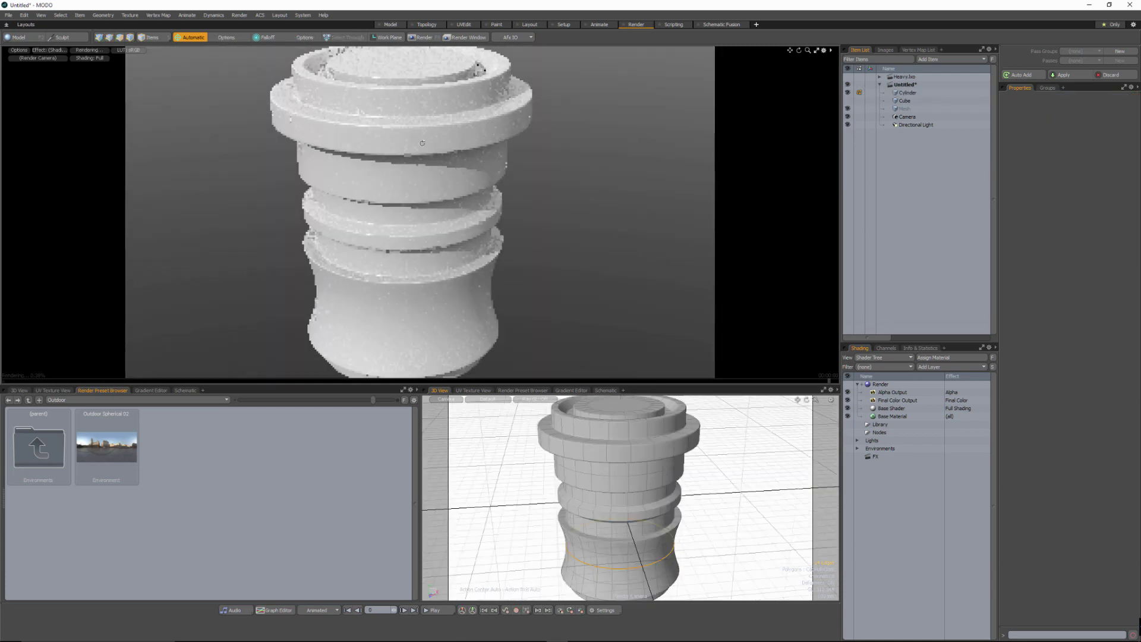
left_click_drag(438, 265, 432, 249, "alt")
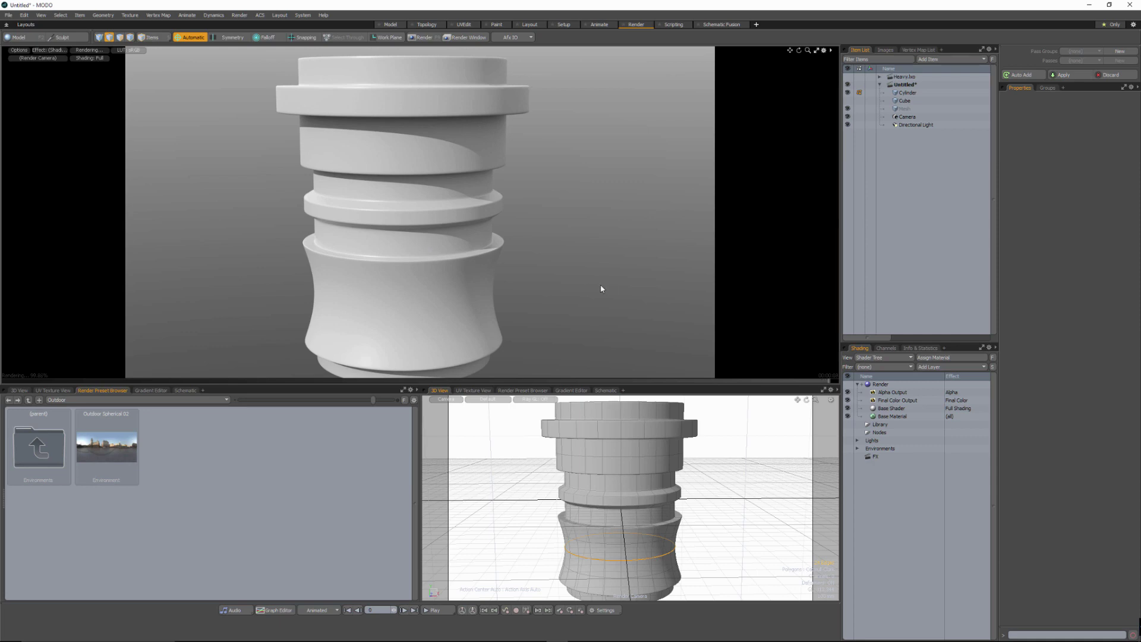
Step: Return to the Model layout, select the polygon band around the neck's raised ring, and inset it with a bevel
left_click(391, 24)
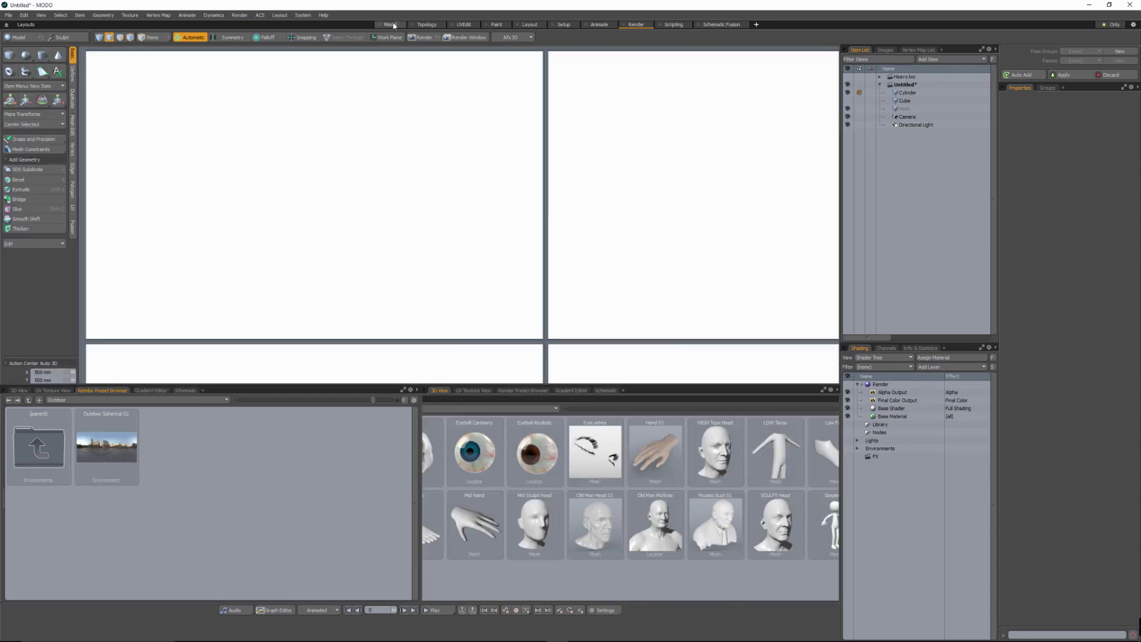
scroll(500, 306, "up", 3)
left_click_drag(500, 306, 465, 353, "alt")
key("3")
key("l")
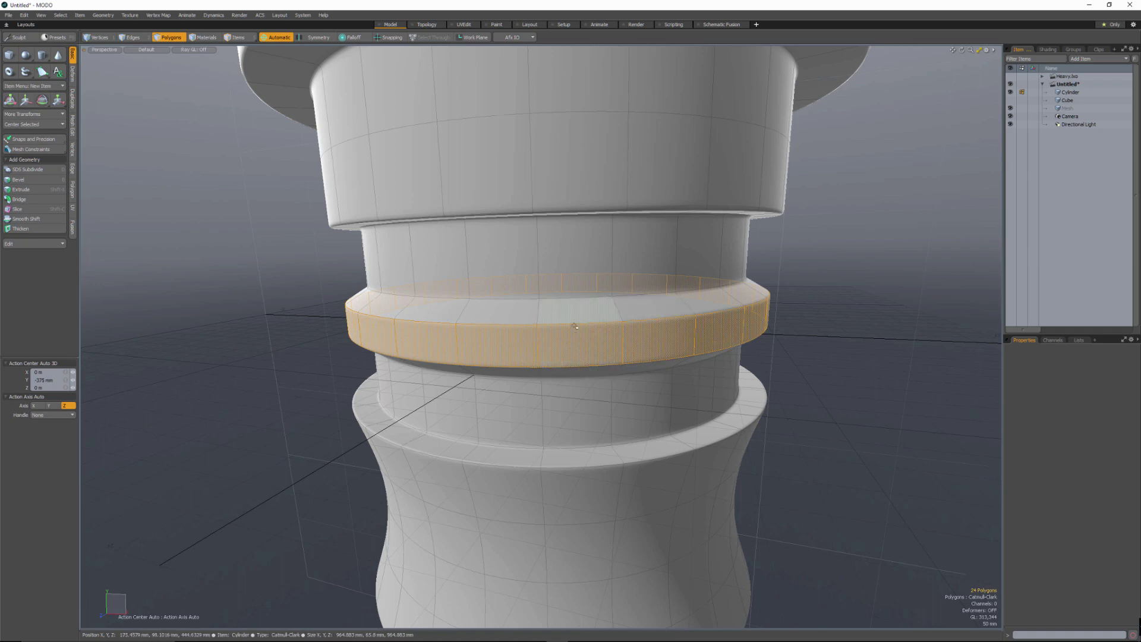
key("b")
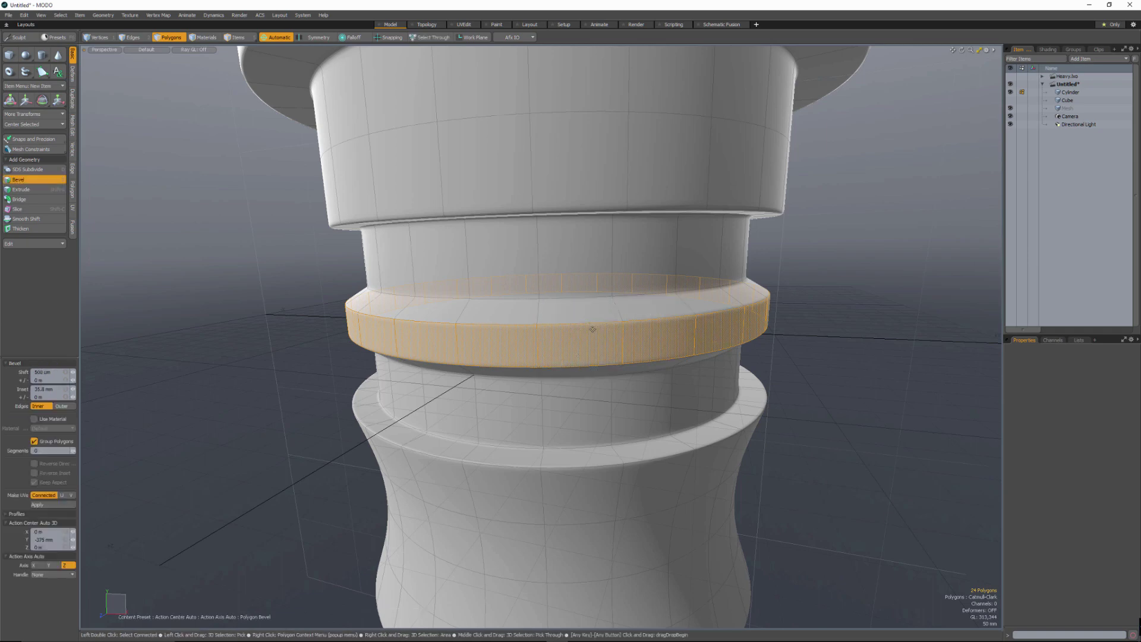
left_click(614, 341)
mouse_move(594, 322)
left_mouse_down("alt")
mouse_move(588, 339)
mouse_move(591, 321)
left_mouse_up("alt")
Step: Bevel the ring's narrowed band inward about 22 mm with a slight inset to cut a groove, and clear the selection
left_click(550, 347, "shift")
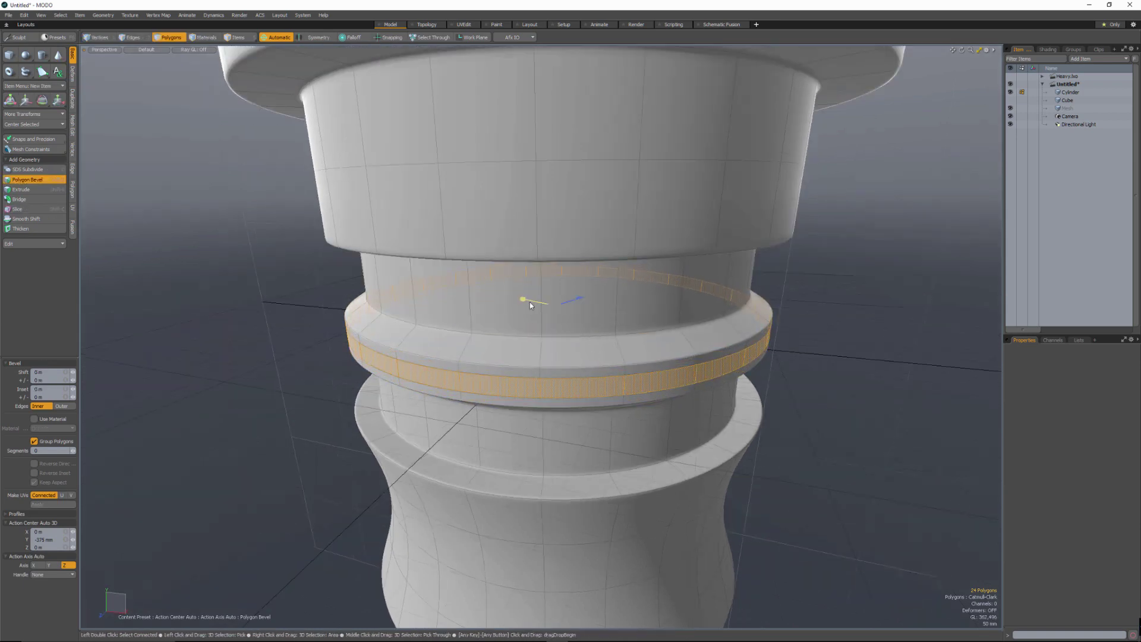
left_click_drag(576, 298, 511, 300)
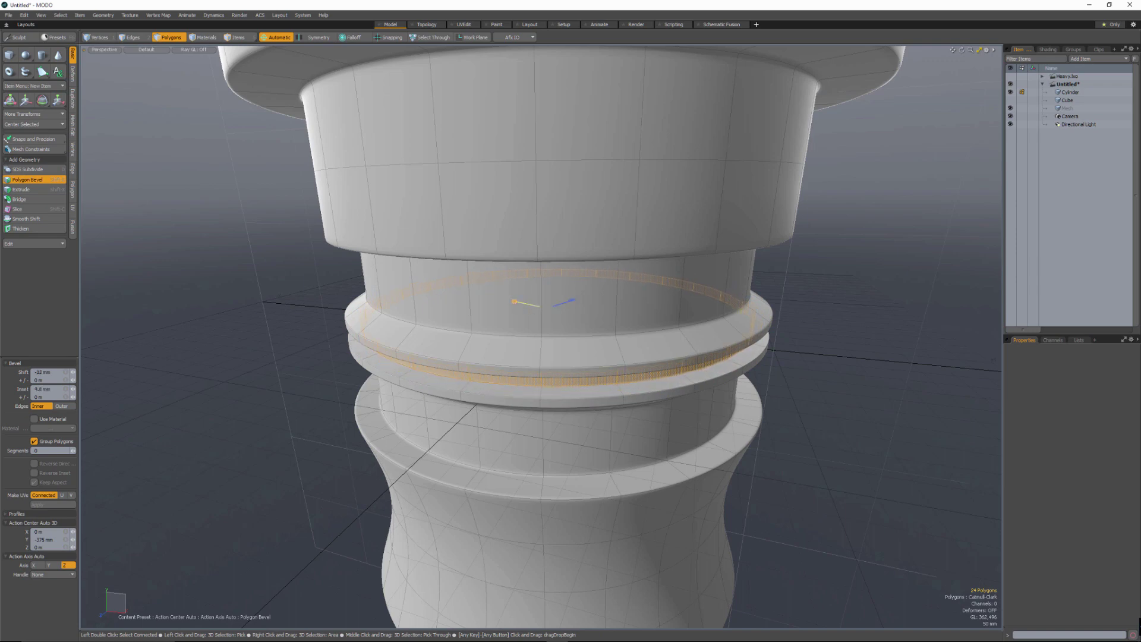
left_click_drag(530, 388, 433, 310, "alt")
scroll(268, 251, "up", 3)
scroll(433, 311, "down", 2)
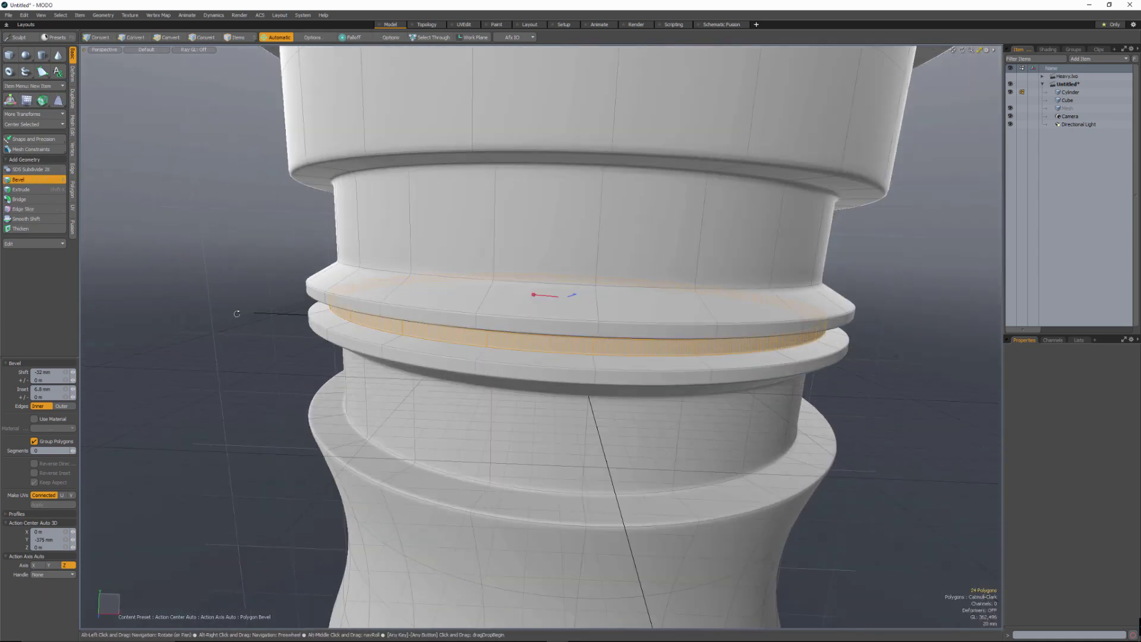
key("space")
left_click(240, 295)
Step: Add a unit cube as a new mesh item and hide the cylinder
scroll(568, 342, "down", 6)
left_click_drag(568, 341, 681, 355, "alt")
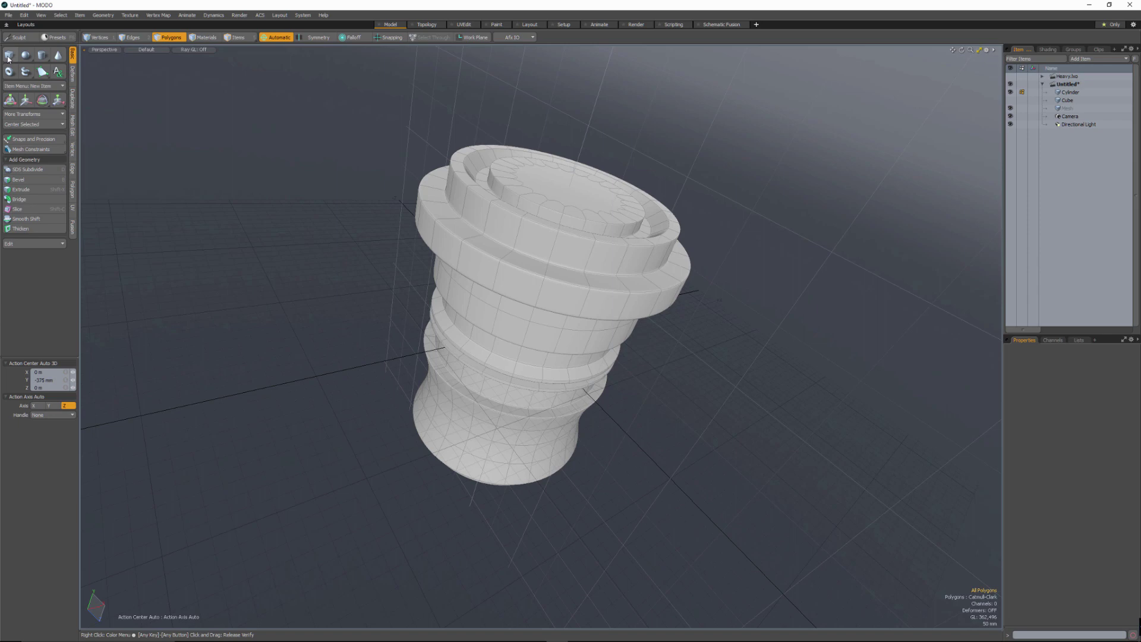
left_click(8, 58, "shift")
left_click_drag(446, 306, 493, 244, "alt")
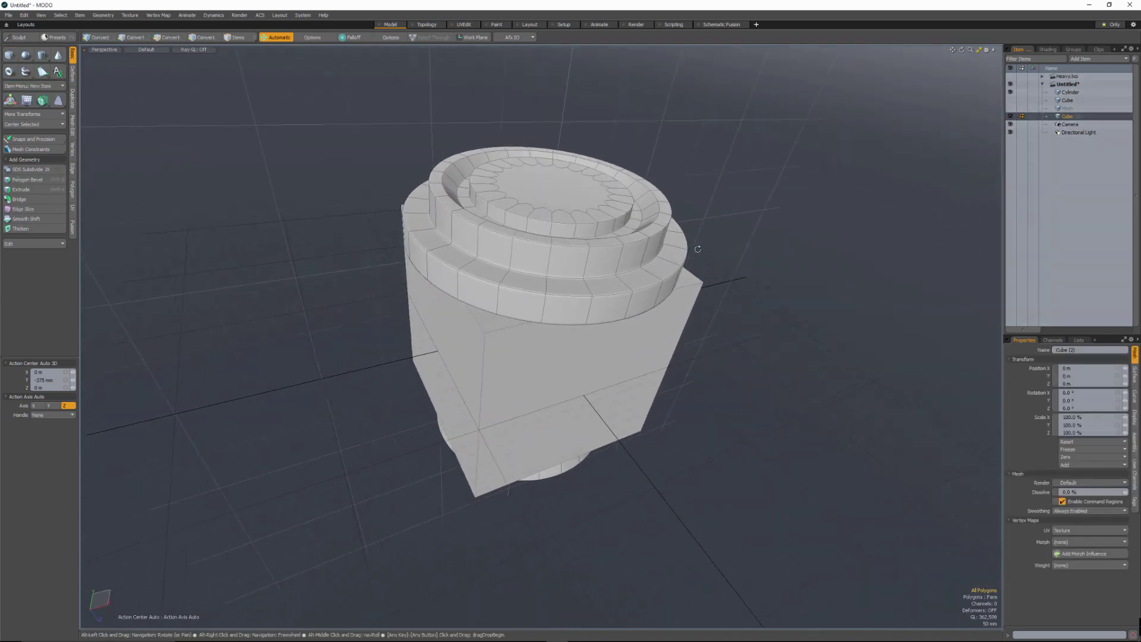
left_click(1010, 92)
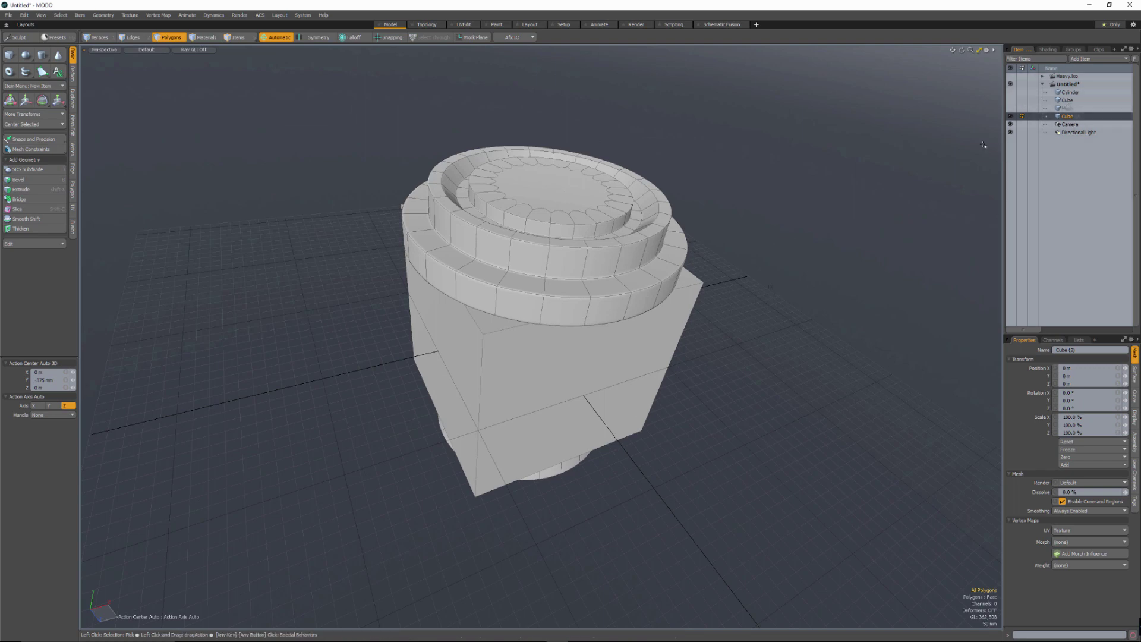
left_click_drag(618, 250, 594, 216, "alt")
mouse_move(531, 289)
left_mouse_down("alt")
mouse_move(609, 287)
mouse_move(533, 274)
left_mouse_up("alt")
Step: Subdivide the new cube's polygons once with the Faceted method
key("shift+d")
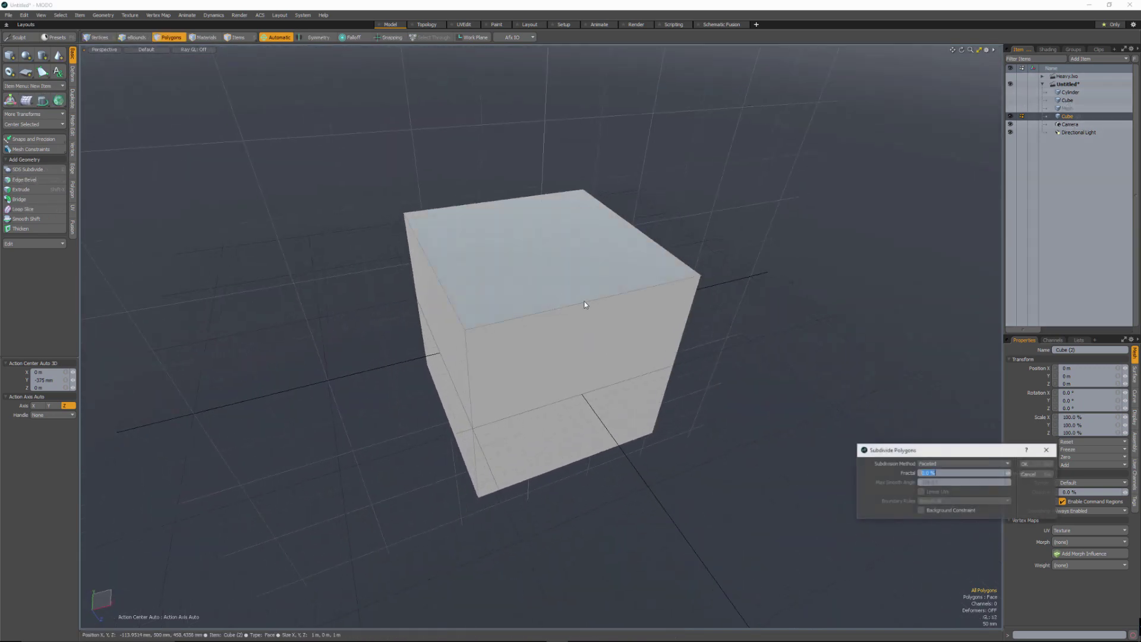
left_click(1032, 466)
left_click_drag(810, 445, 565, 395, "alt")
mouse_move(545, 288)
left_mouse_down("alt")
mouse_move(585, 412)
mouse_move(552, 399)
mouse_move(547, 362)
left_mouse_up("alt")
Step: Select the cube's four bottom polygons, inset them about 85 mm, and bevel them inward to form a square recess
mouse_move(467, 430)
left_mouse_down()
mouse_move(452, 398)
mouse_move(509, 289)
left_mouse_up()
key("b")
left_click_drag(530, 389, 522, 442, "alt")
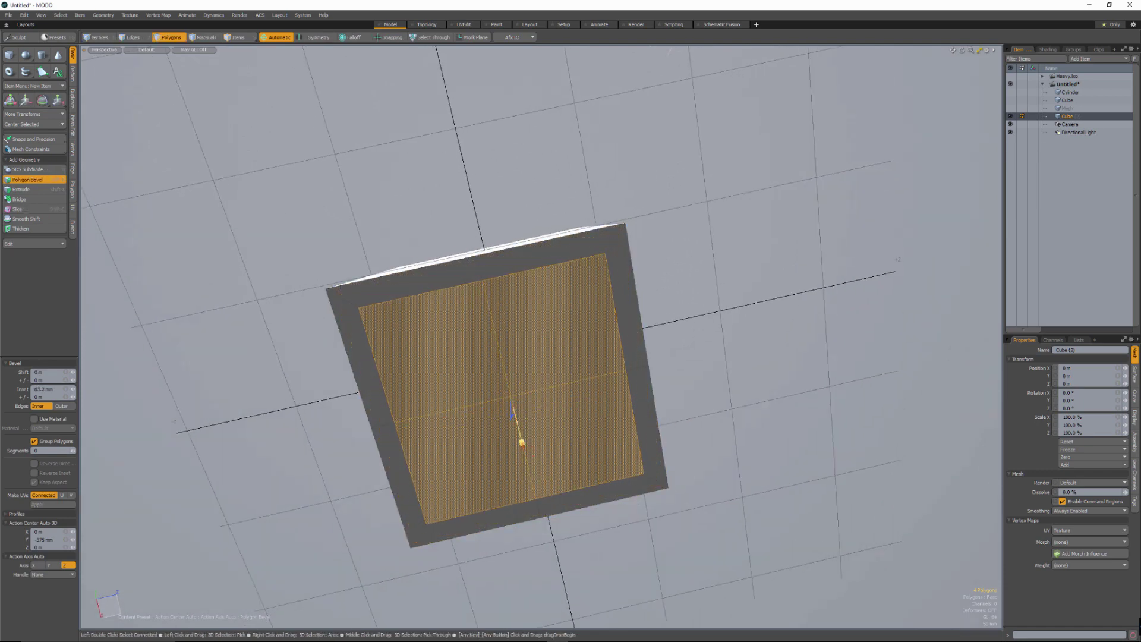
left_click(542, 336, "shift")
left_click_drag(543, 336, 529, 396, "alt")
left_click_drag(503, 461, 493, 373)
left_click(492, 373, "shift")
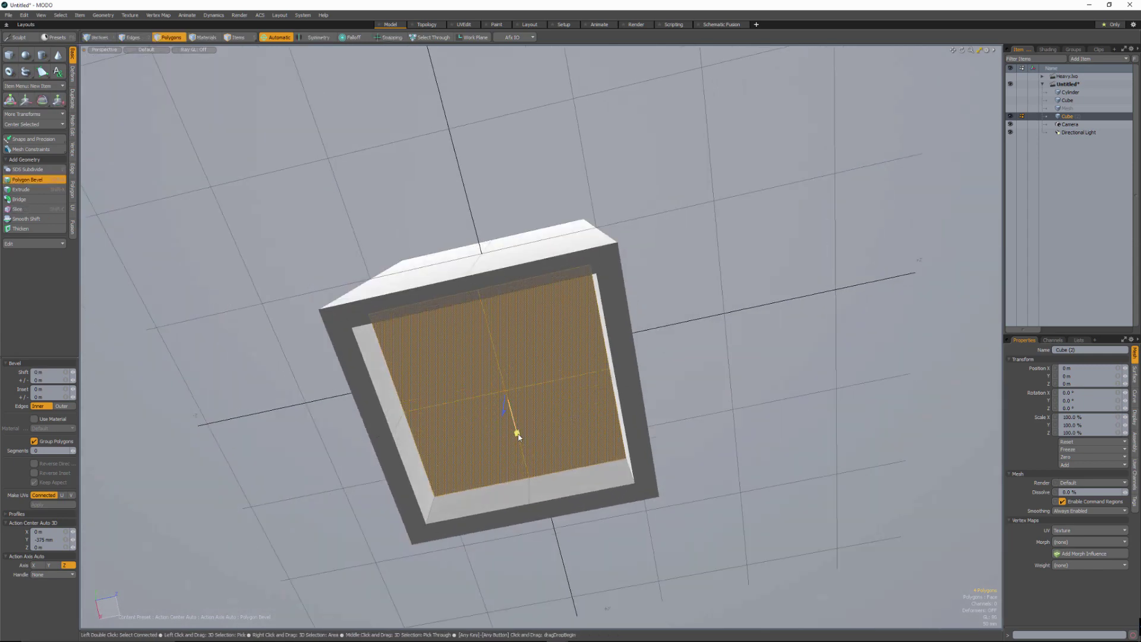
Step: Inset the recess floor to a small central square and bevel it about 160 mm deeper into the cube
left_click_drag(518, 437, 514, 420)
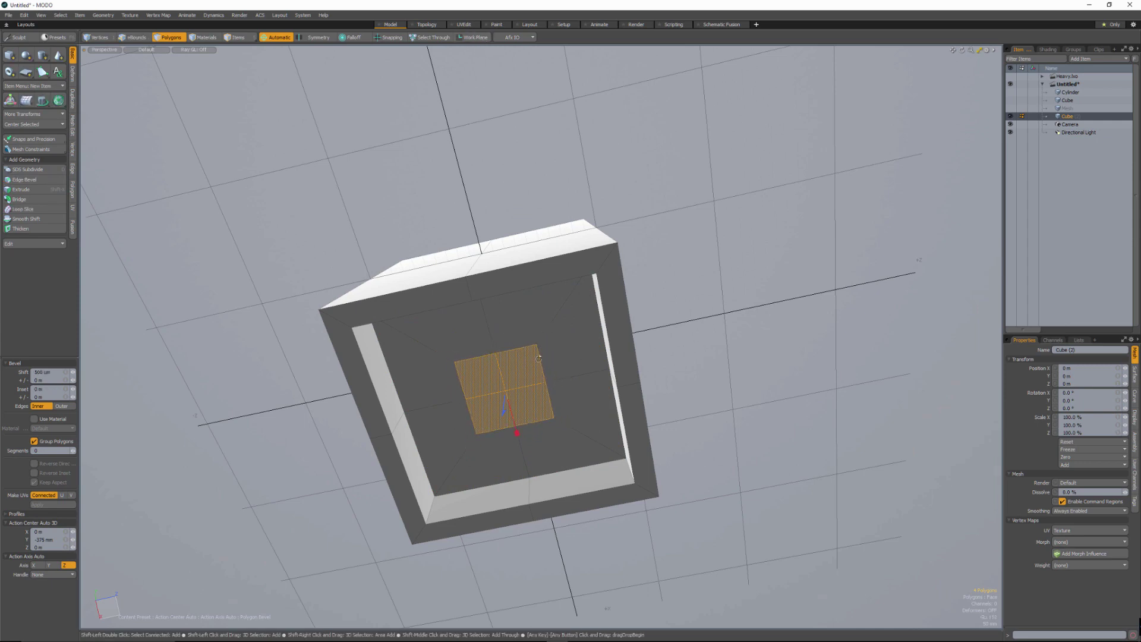
left_click_drag(538, 358, 511, 392, "alt")
left_click_drag(486, 436, 495, 409)
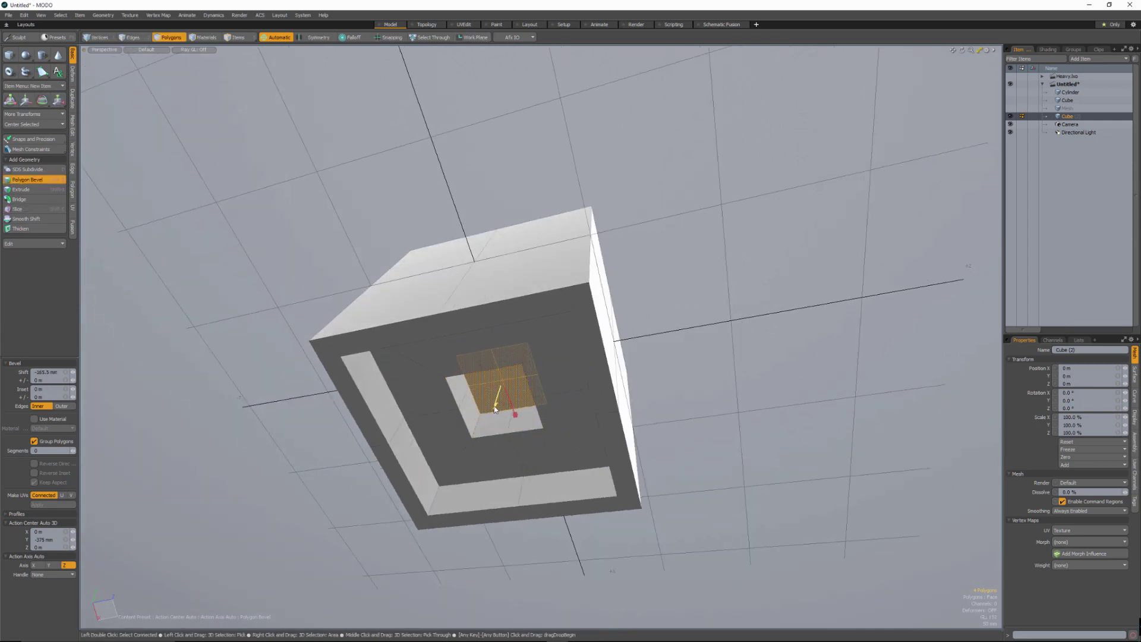
left_click_drag(538, 309, 529, 404, "alt")
Step: Select the cube's four top polygons, inset them about 126 mm, and show the model in the four-view layout
key("space")
left_click_drag(517, 259, 535, 349)
key("b")
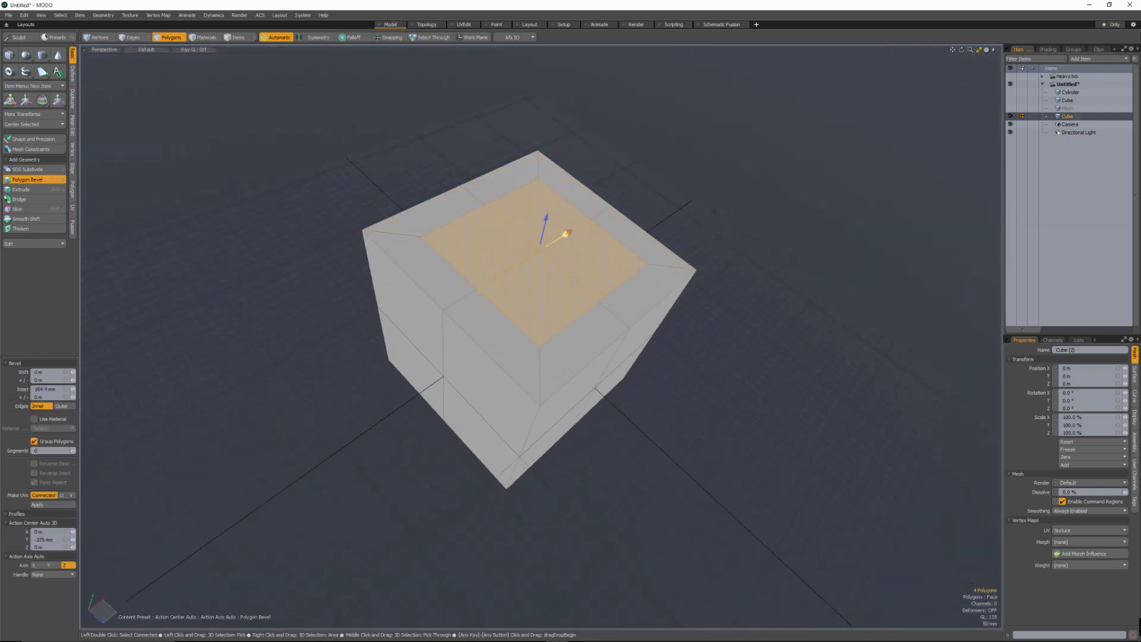
left_click_drag(488, 408, 509, 394, "alt")
key("KP_0")
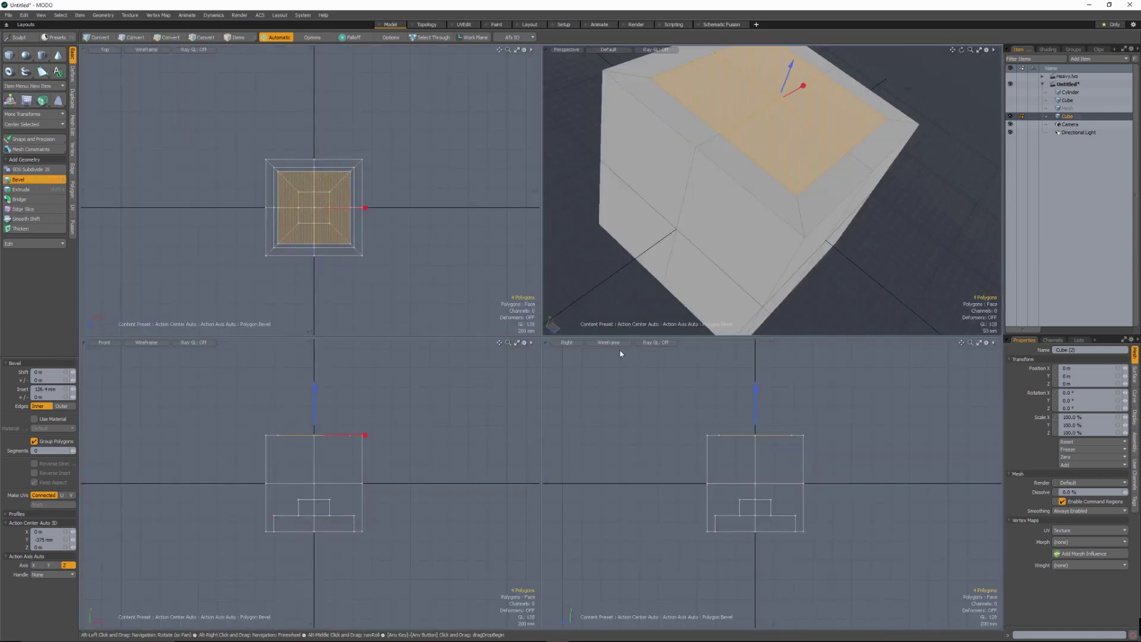
Step: Set the inset of the cube's top polygons to about 110 mm, and bevel them upward about 200 mm into a raised block
scroll(762, 466, "up", 1)
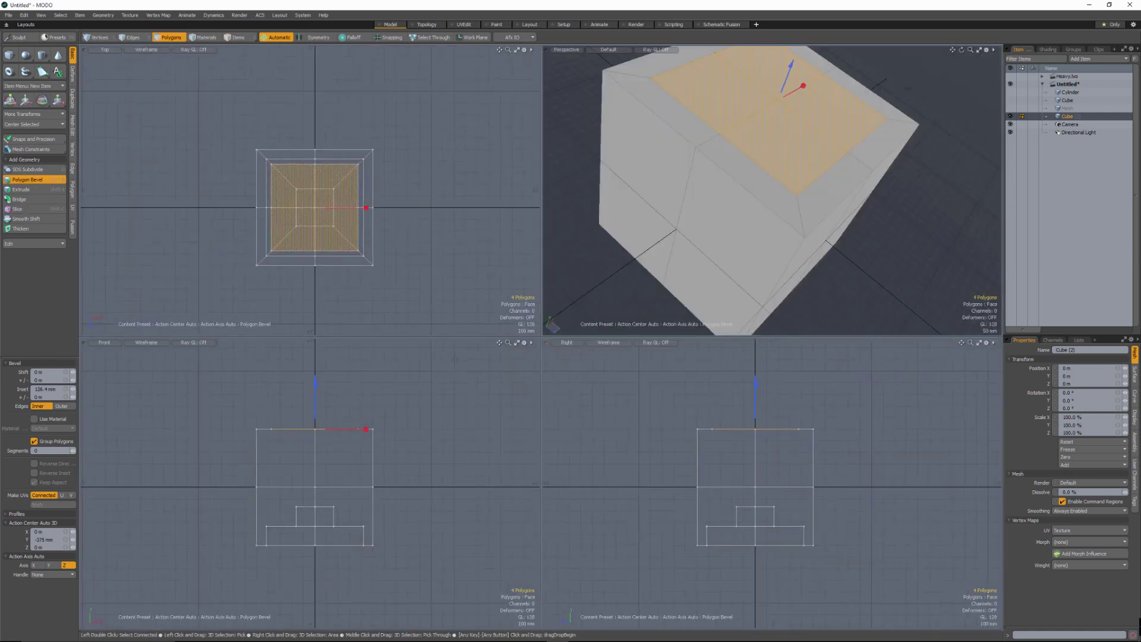
left_click_drag(369, 431, 338, 569)
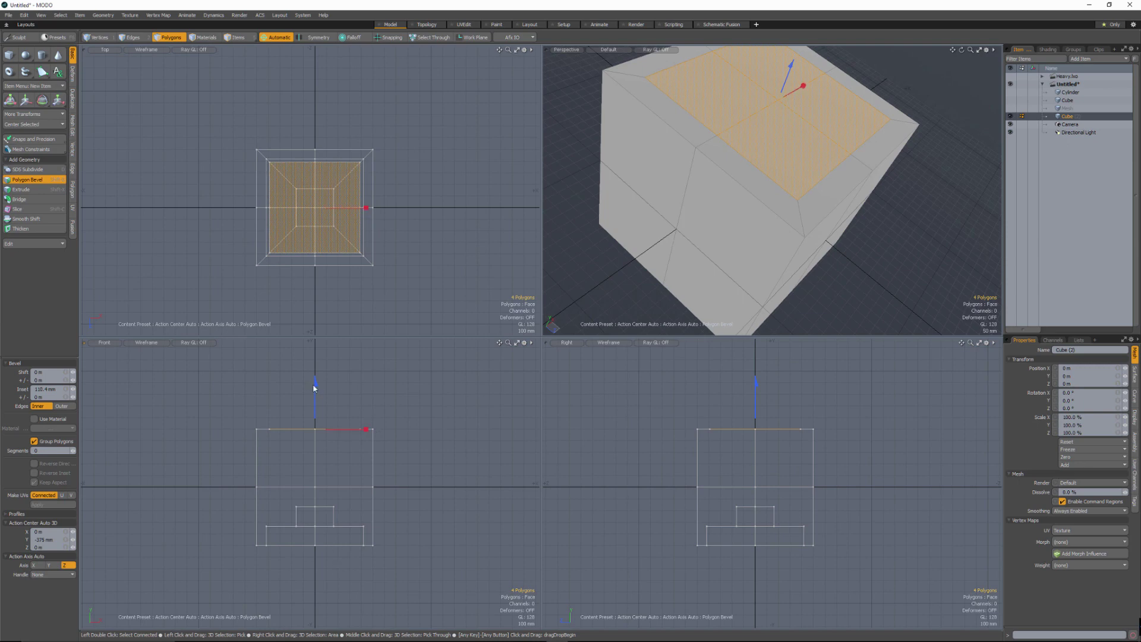
left_click_drag(313, 389, 315, 364)
left_click(385, 404, "shift")
key("space")
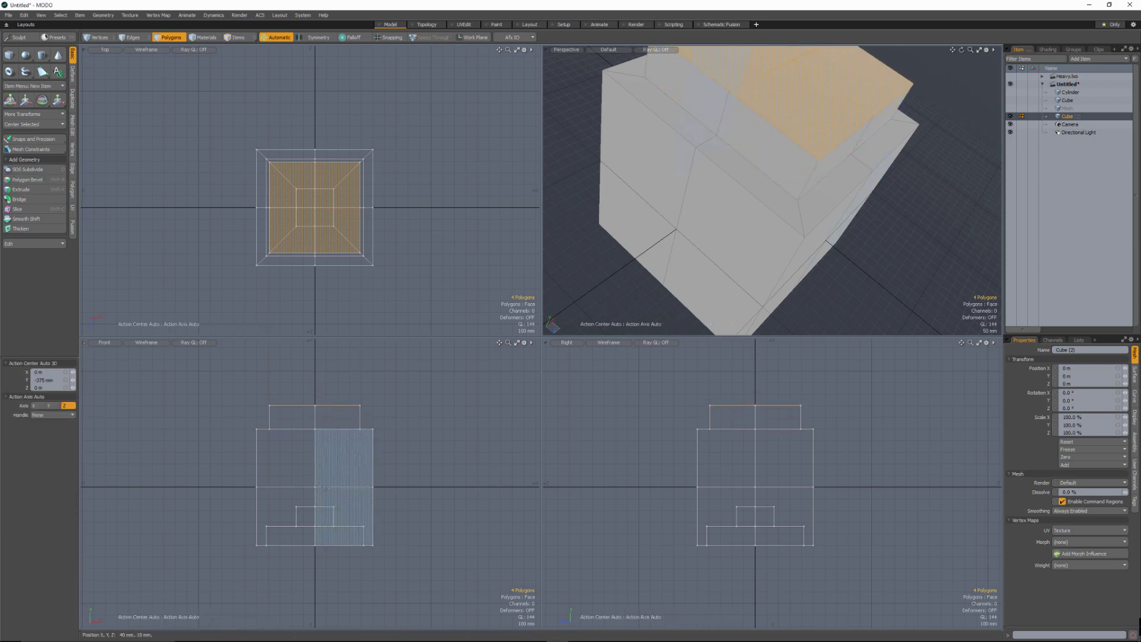
Step: Select the vertices of the recess floor and inner pocket, and move them slightly up to deepen the outer recess
key("1")
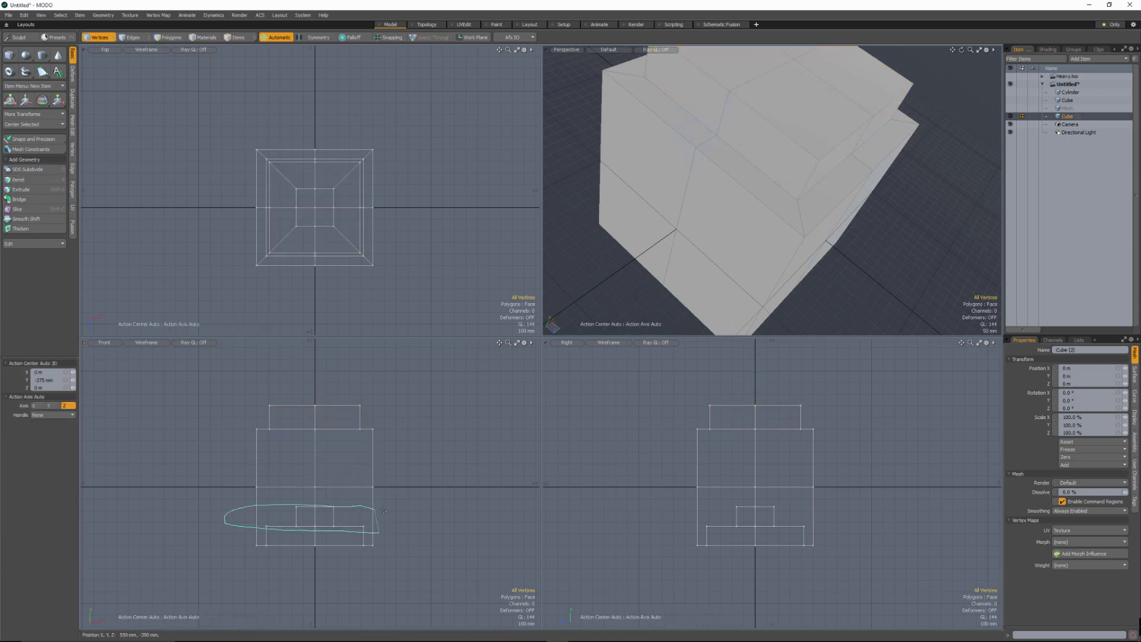
right_click_drag(384, 511, 380, 526)
key("w")
left_click_drag(315, 473, 315, 463)
key("space")
key("Escape")
Step: Convert the cube to Catmull-Clark subdivision and set its Catmull-Clark render level to 4
left_click_drag(743, 238, 716, 179, "alt")
scroll(770, 260, "down", 2)
left_click(1135, 374)
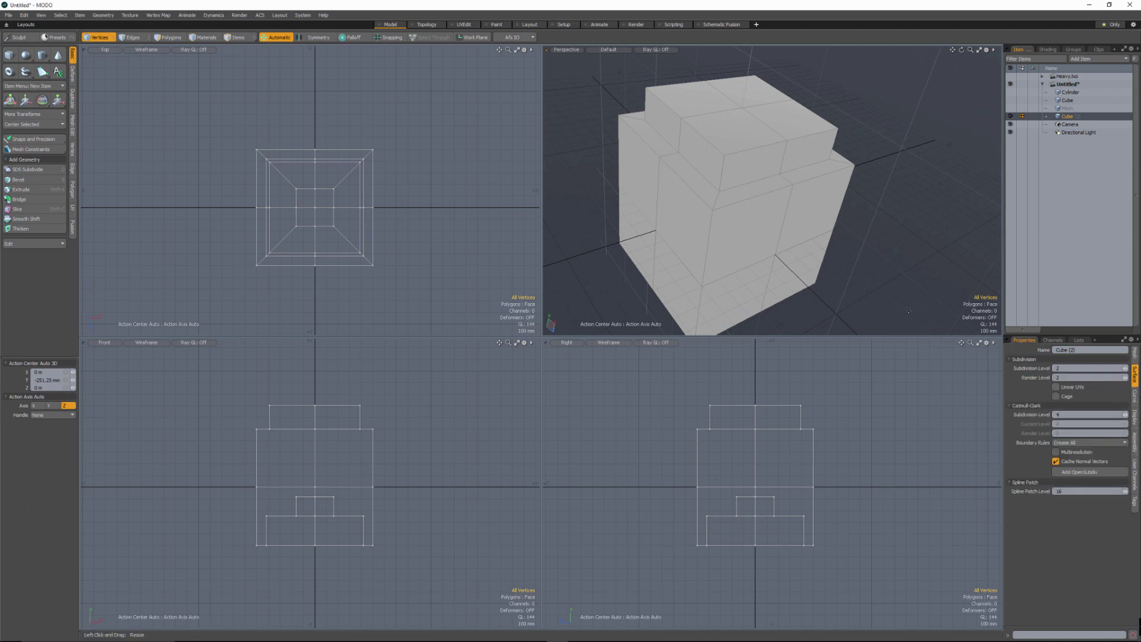
key("Tab")
left_click_drag(730, 190, 909, 309, "alt")
left_click(1126, 434)
left_click(1125, 434)
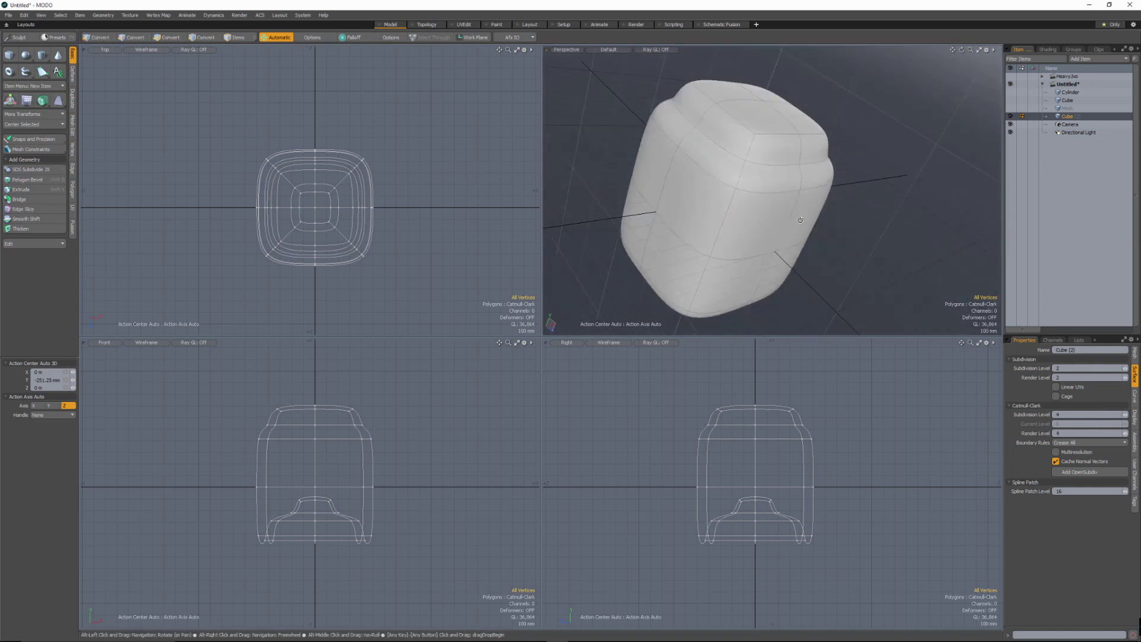
Step: Select the edge loops around the raised block's base, its top rim and the cube's upper outer rim
mouse_move(820, 190)
left_mouse_down("alt")
mouse_move(728, 201)
mouse_move(811, 194)
left_mouse_up("alt")
scroll(721, 165, "up", 2)
key("2")
left_click(739, 181)
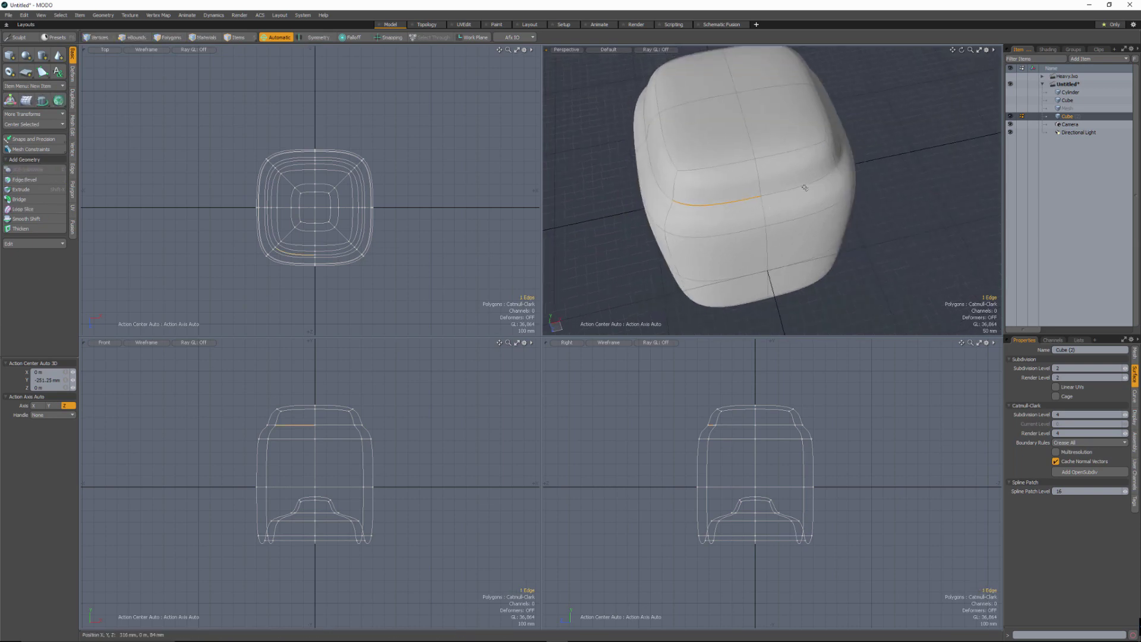
key("l")
left_click_drag(716, 173, 801, 196, "alt")
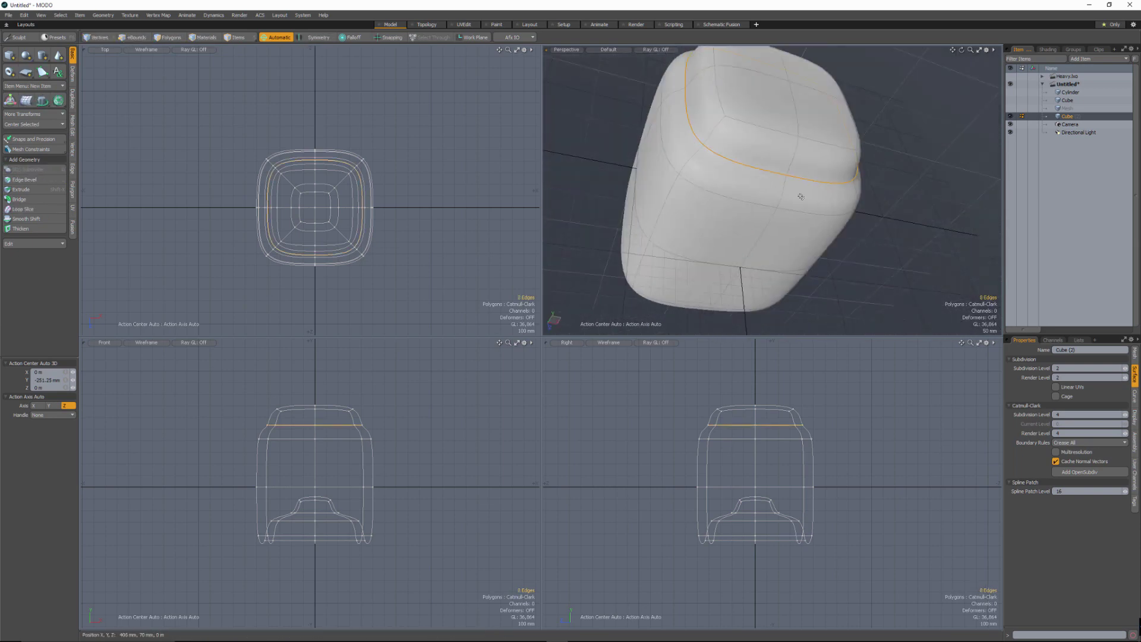
left_click_drag(771, 242, 751, 163, "alt")
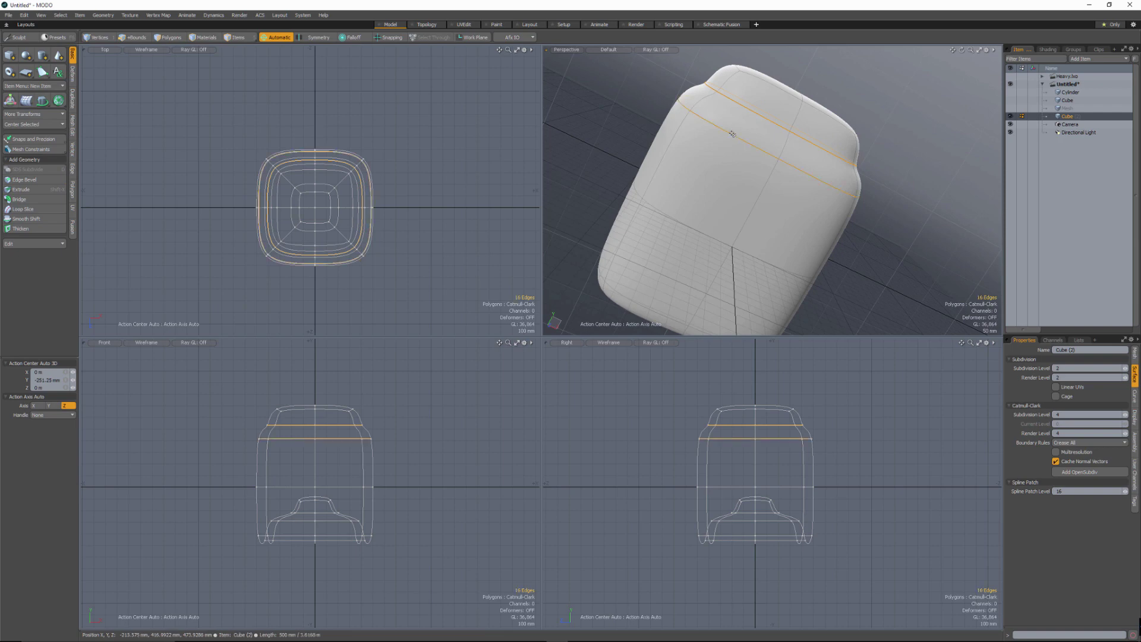
middle_click_drag(773, 87, 706, 246)
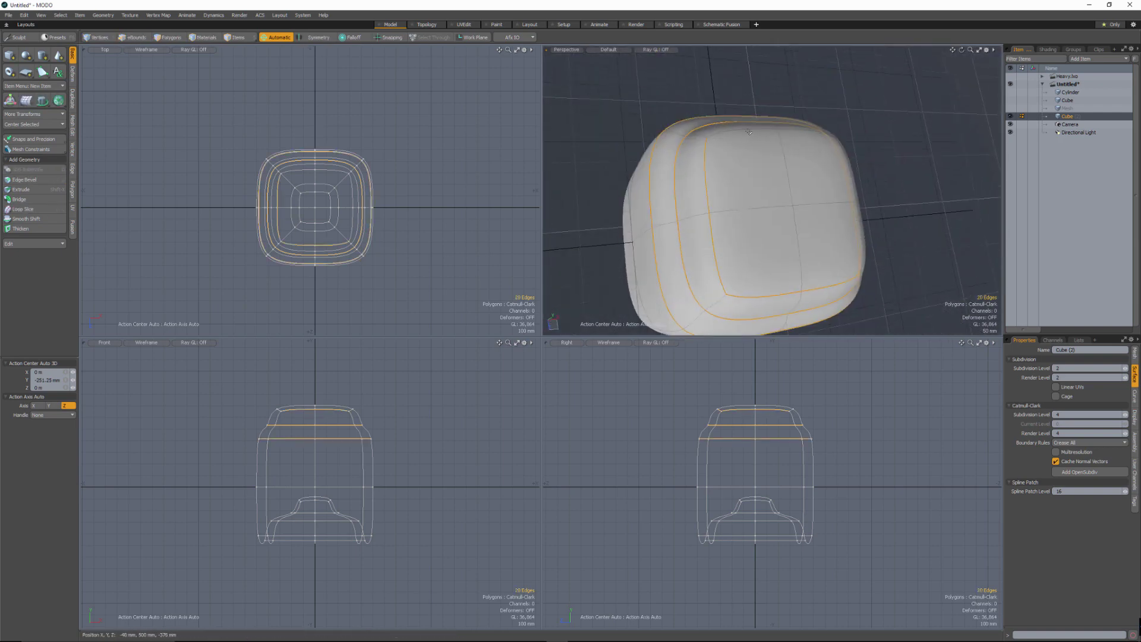
middle_click_drag(827, 215, 740, 181)
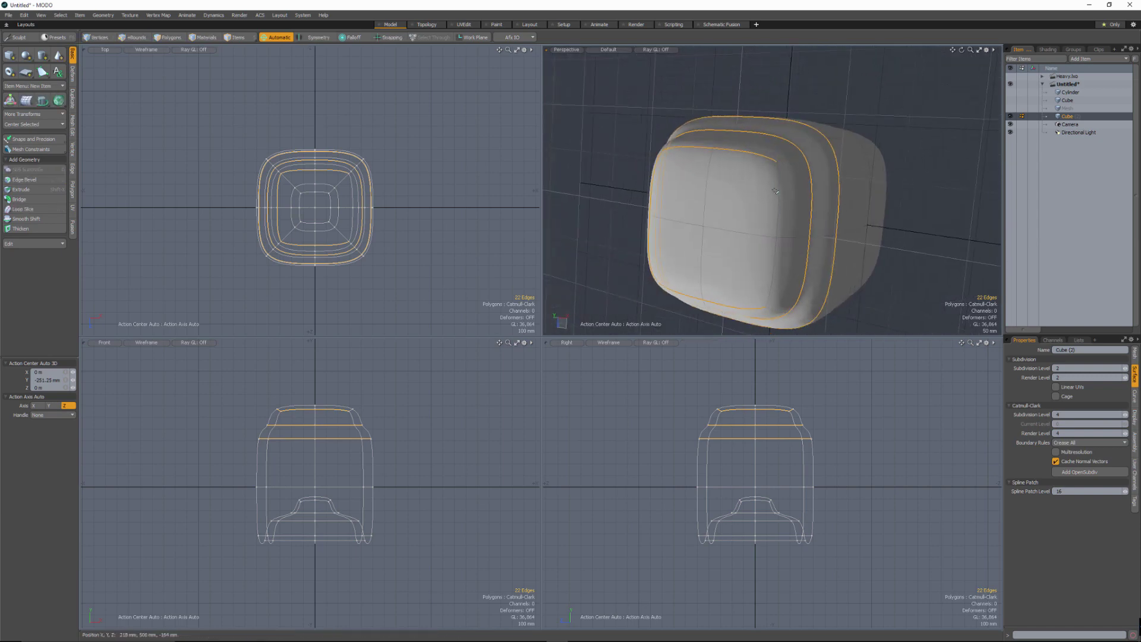
left_click(775, 259, "shift")
Step: Add the bottom rim, recess and inner pocket edge loops to the selection, and raise the edge weight of all selected loops
left_click_drag(774, 259, 672, 178, "alt")
left_click_drag(820, 179, 697, 161, "alt")
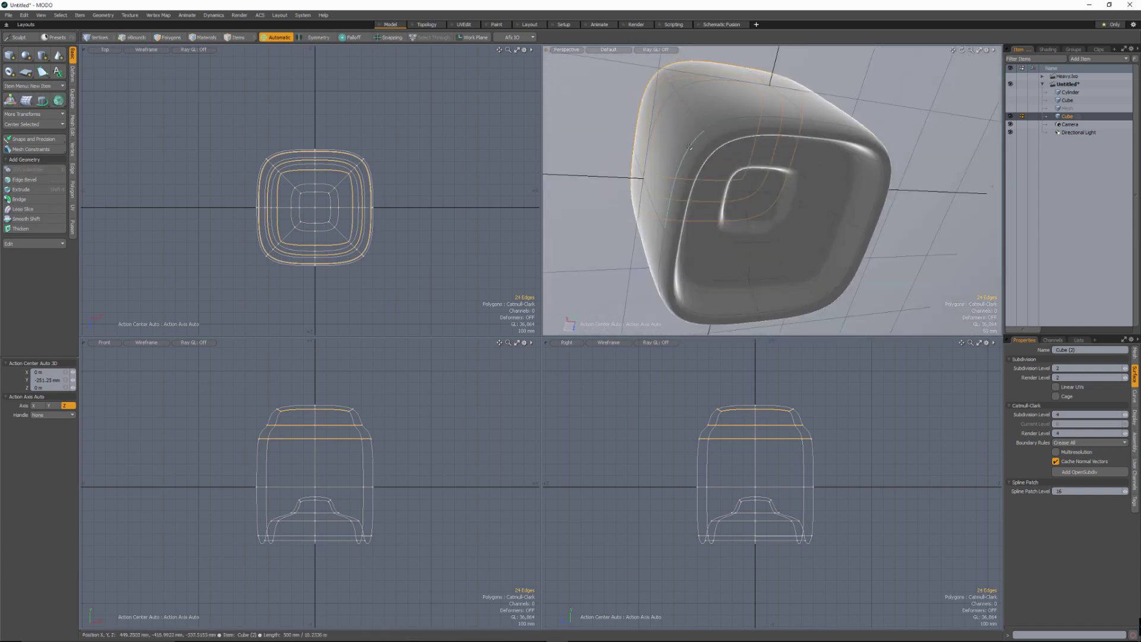
left_click_drag(769, 139, 733, 177, "alt")
double_click(882, 173, "shift")
left_click(778, 188, "shift")
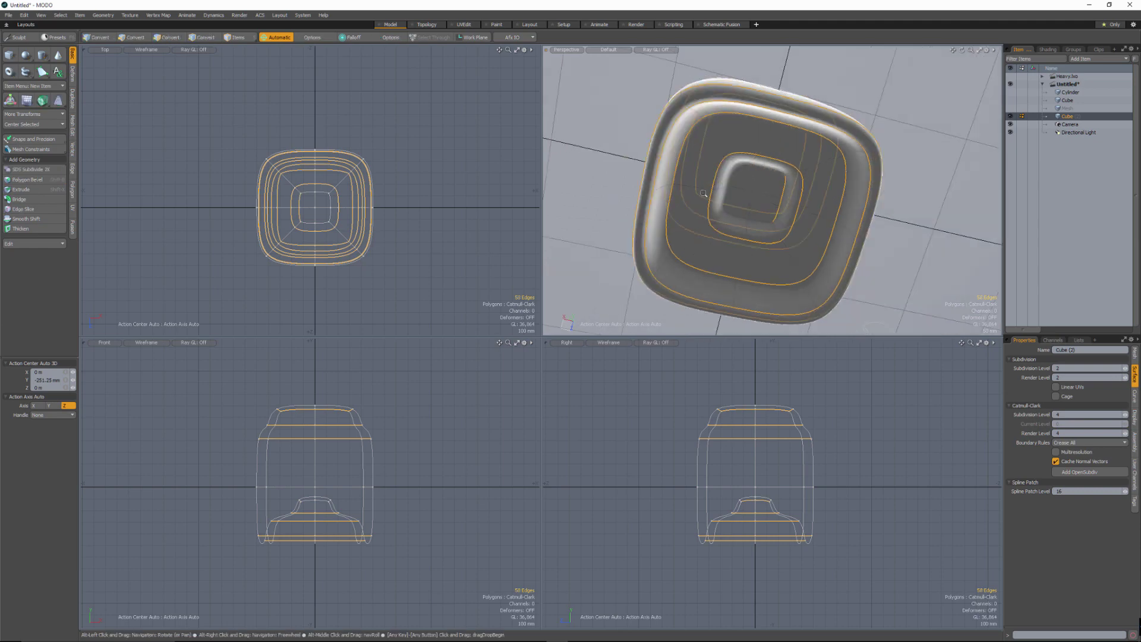
scroll(733, 175, "up", 3)
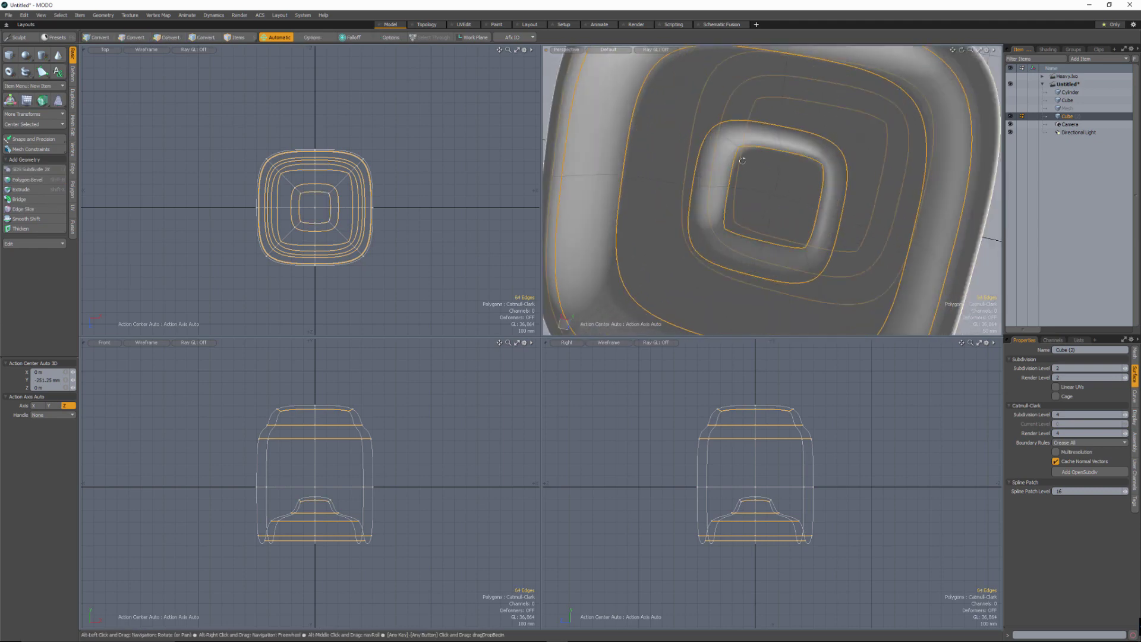
scroll(743, 161, "down", 3)
left_click_drag(742, 161, 778, 214, "alt")
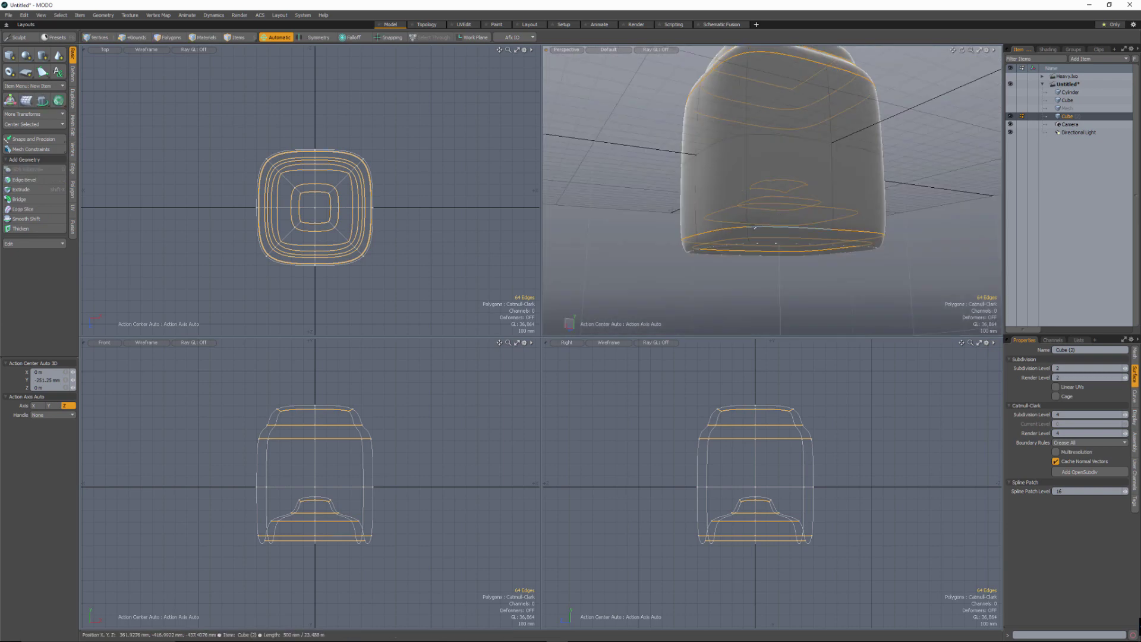
key("shift+w")
left_click(668, 177)
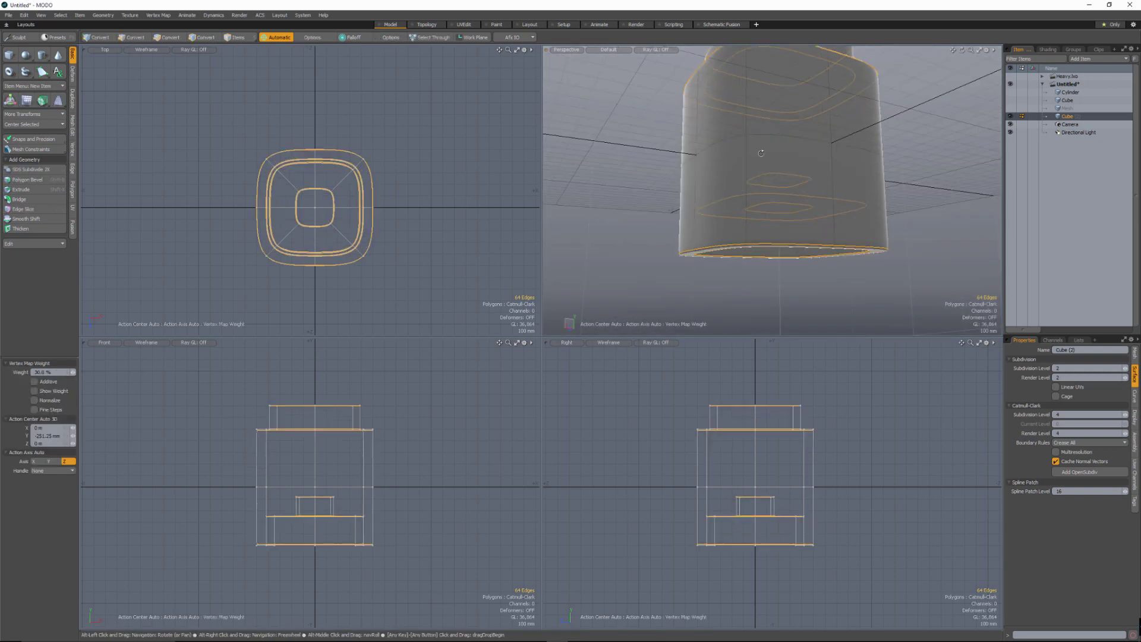
left_click_drag(668, 178, 757, 201, "alt")
key("q")
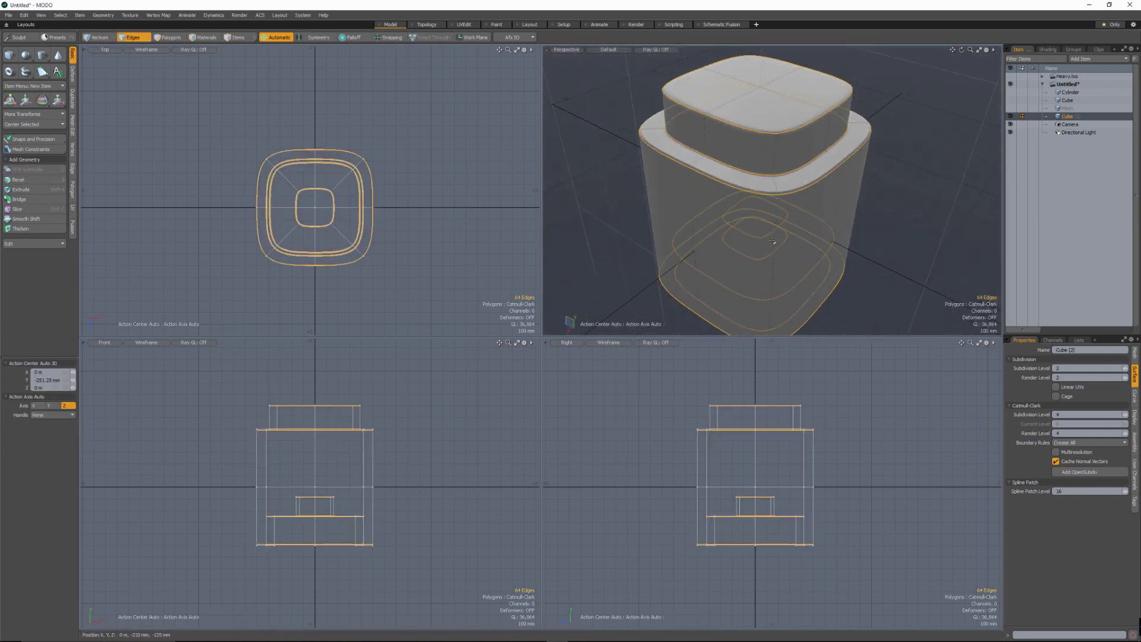
Step: Select the corner edges running down all four corners and through the recess, and raise their edge weight to square the corners
double_click(775, 262)
left_click_drag(779, 265, 653, 255, "ctrl+alt")
left_click_drag(654, 256, 773, 233, "alt")
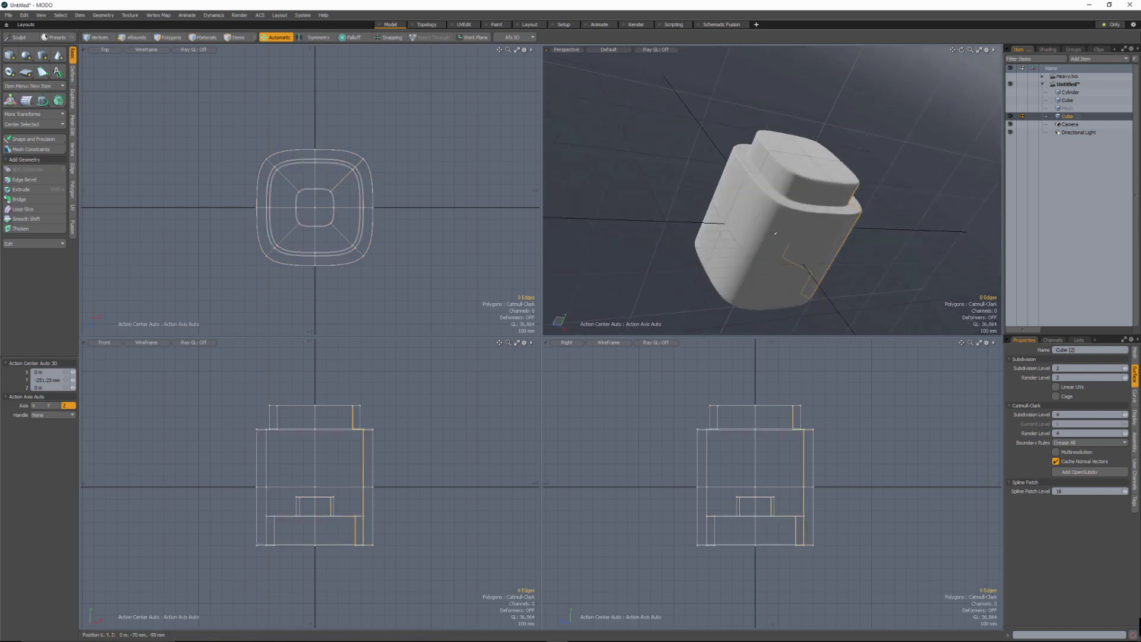
left_click_drag(668, 237, 741, 168, "alt")
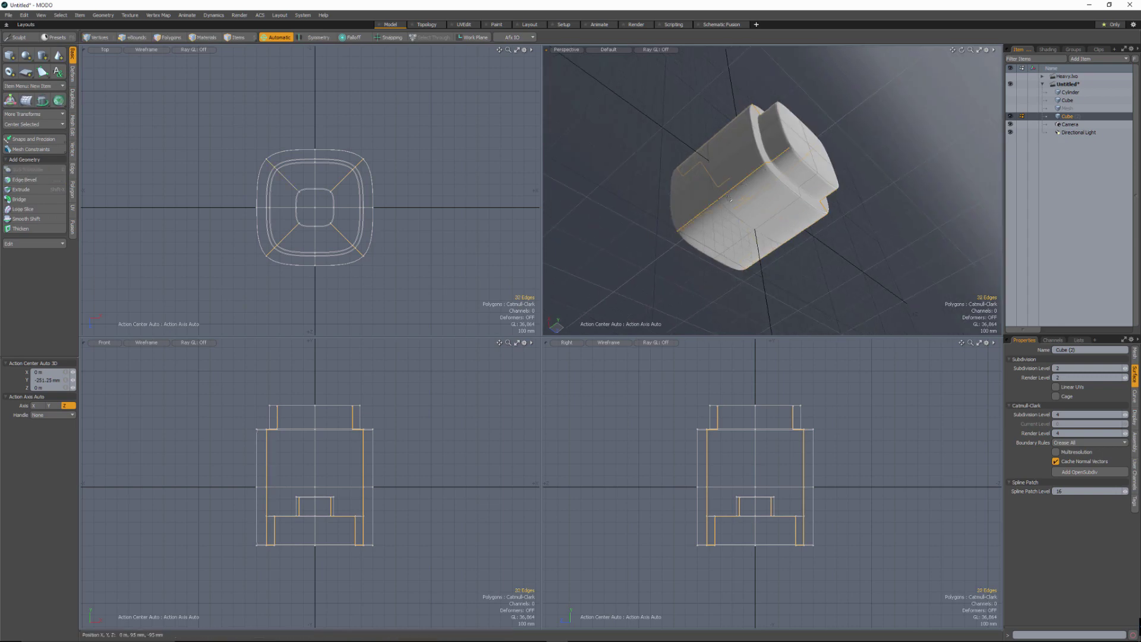
key("shift+w")
left_click_drag(633, 215, 668, 215)
left_click_drag(772, 160, 760, 200, "alt")
key("space")
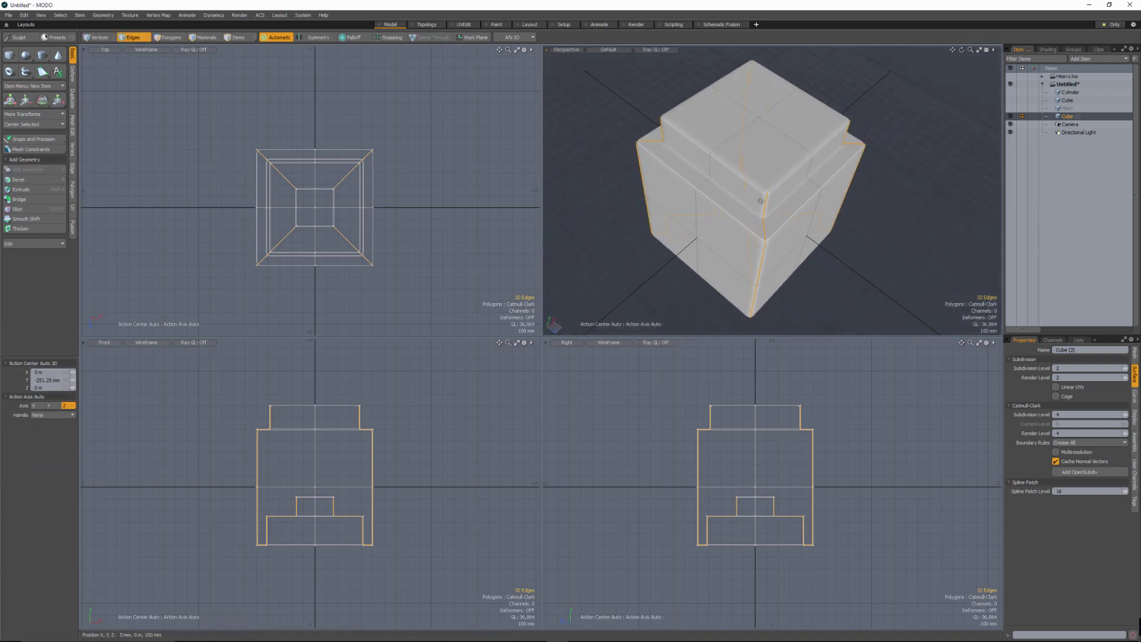
Step: Select the four corner edges of the raised block's side walls and set their edge weight to 0%
left_click(755, 206)
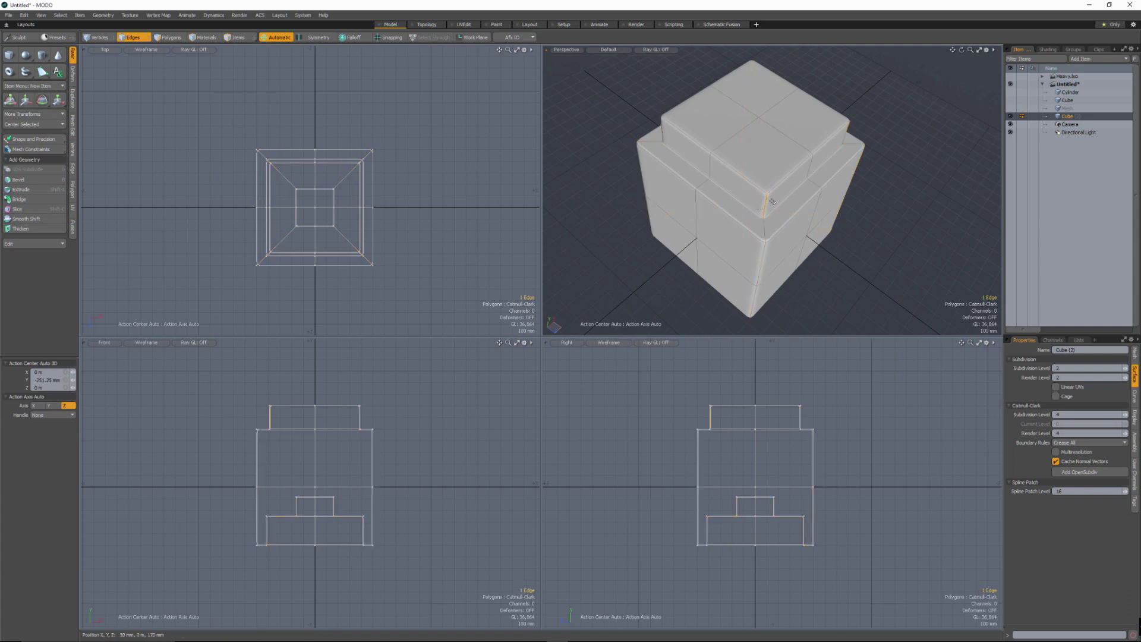
left_click_drag(756, 207, 807, 203, "alt")
left_click(836, 177, "shift")
left_click(825, 241, "shift")
left_click(811, 205, "shift")
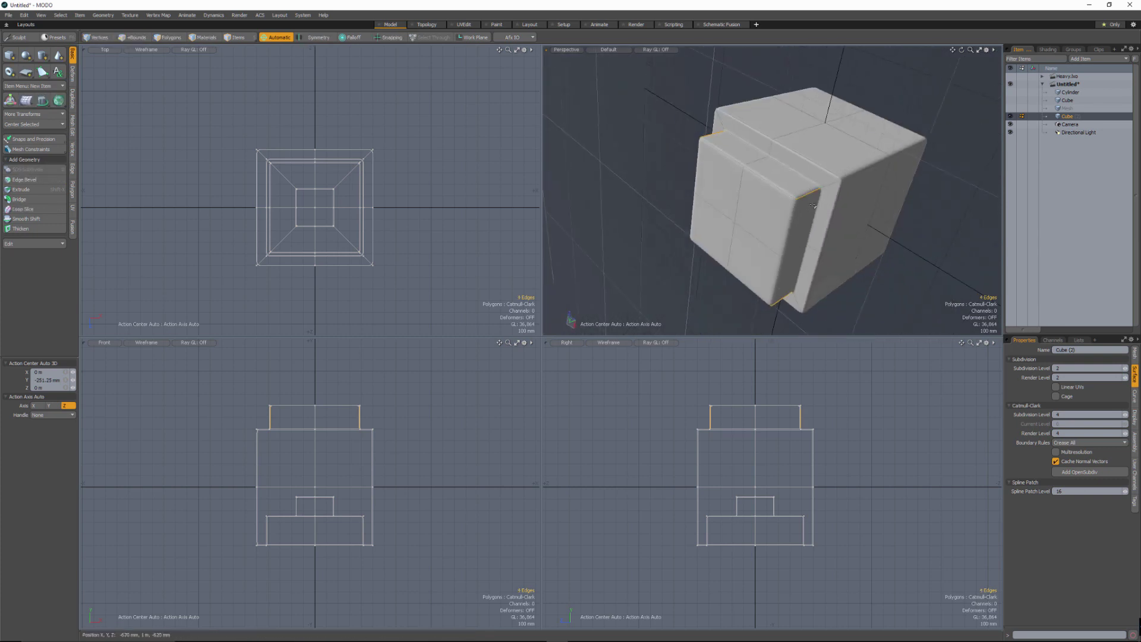
key("shift+w")
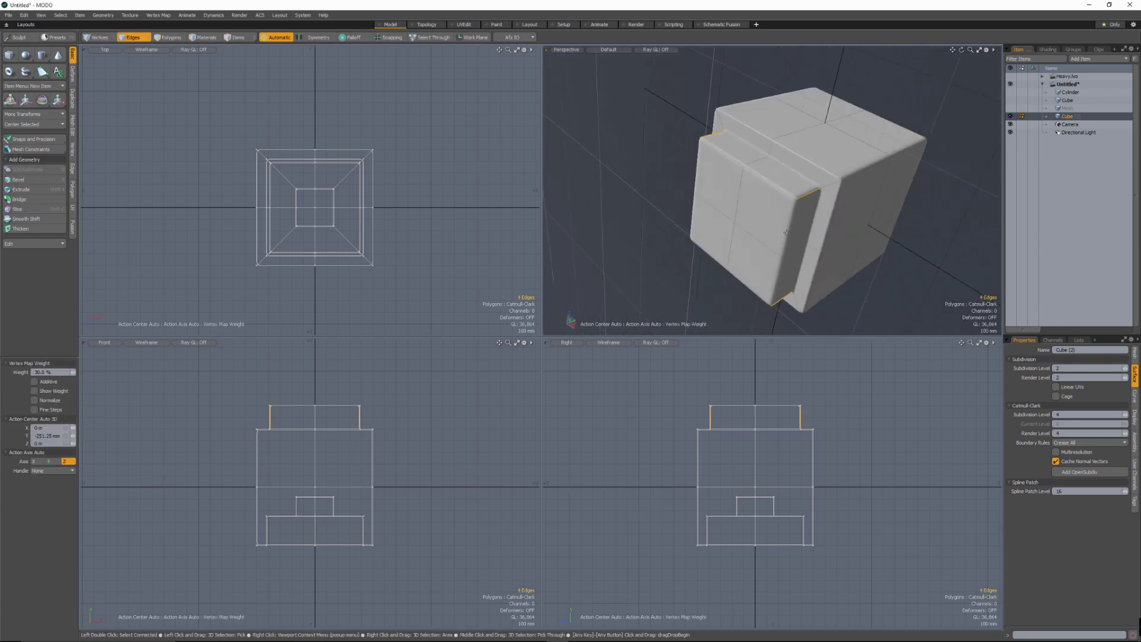
left_click_drag(811, 205, 862, 202)
left_click_drag(767, 188, 870, 195, "ctrl+alt")
scroll(820, 189, "up", 3)
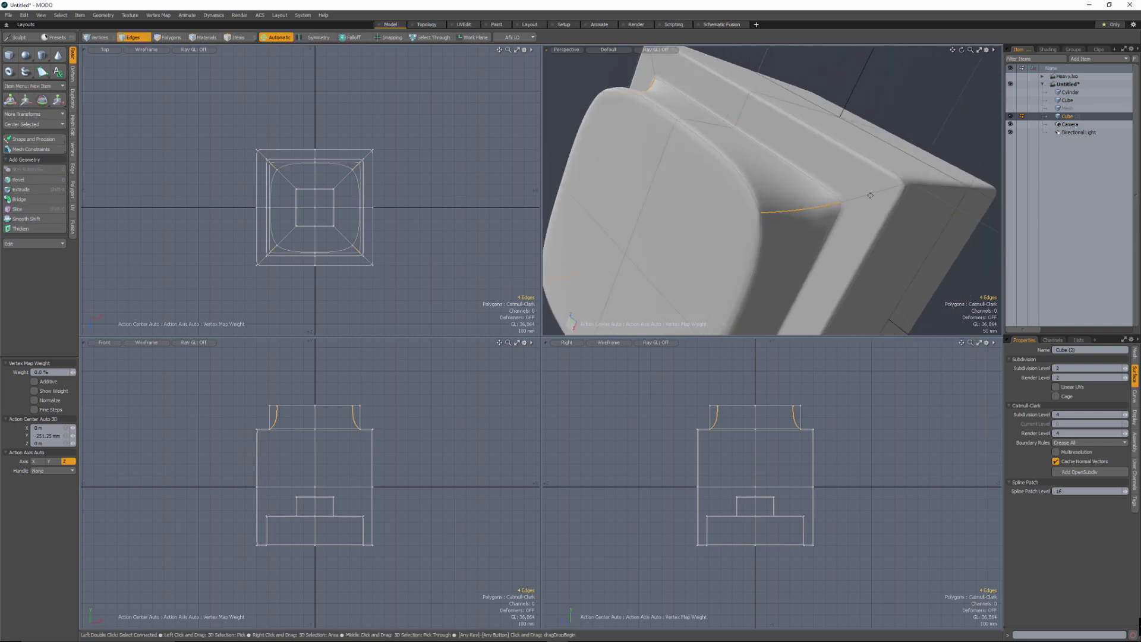
Step: Loop-slice the ledge polygons around the raised block at 50%
key("3")
left_click(869, 187)
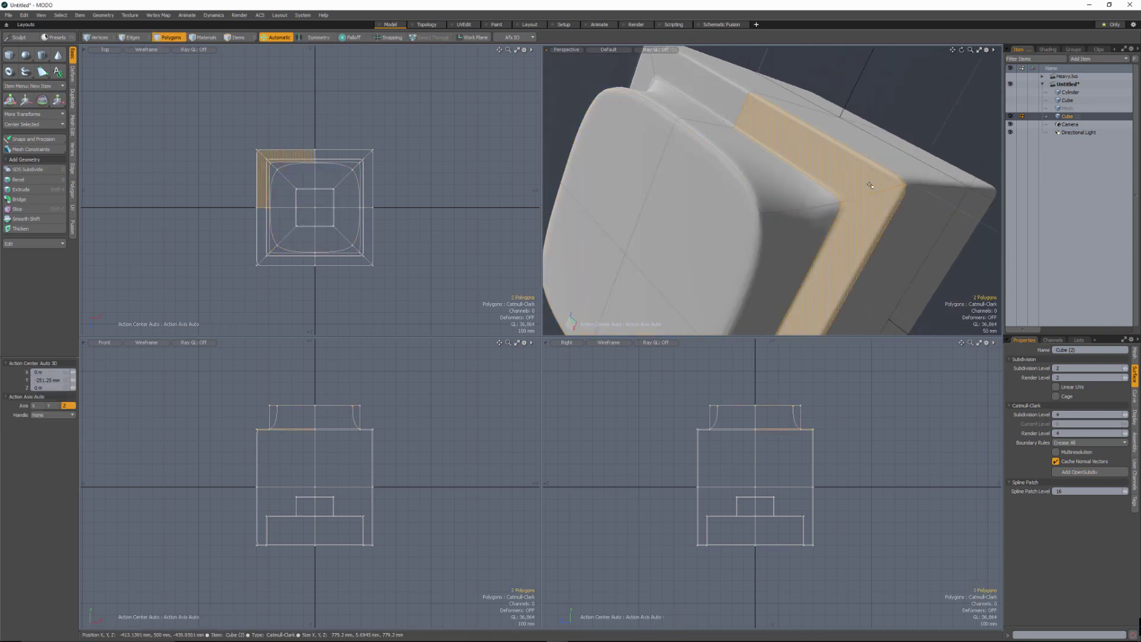
key("alt+c")
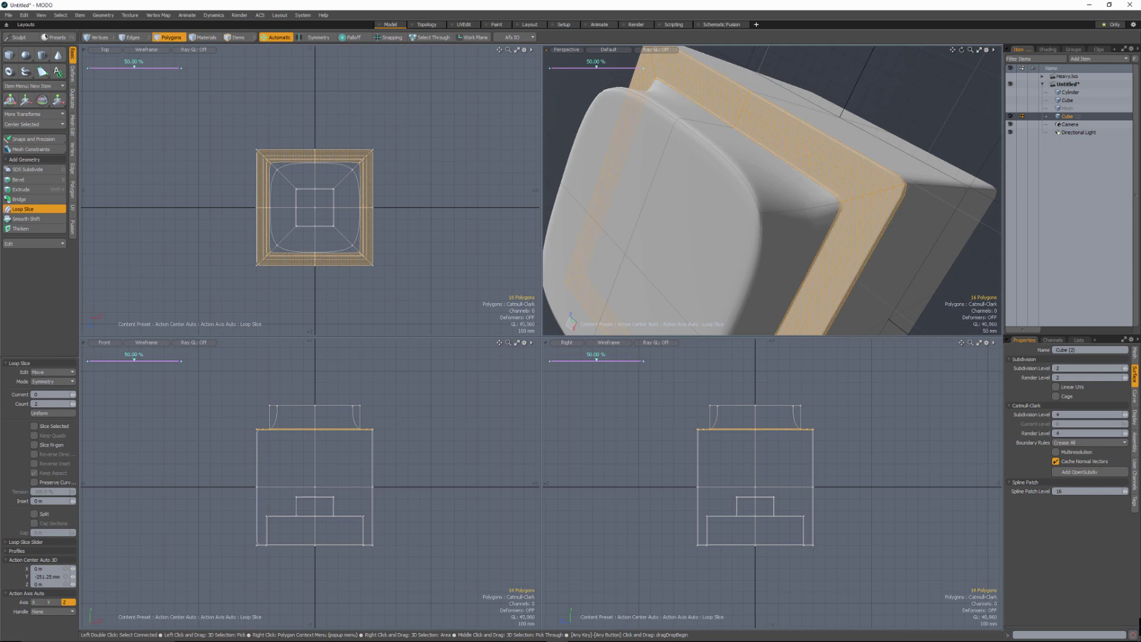
key("space")
Step: Select the inner corner edges of the ledge beside the raised block and lower their edge weight to round its base
left_click_drag(855, 196, 704, 176, "alt")
key("2")
left_click(855, 207)
left_click(700, 109, "shift")
left_click(659, 121, "shift")
key("shift+w")
left_click(693, 194)
key("q")
left_click(581, 120)
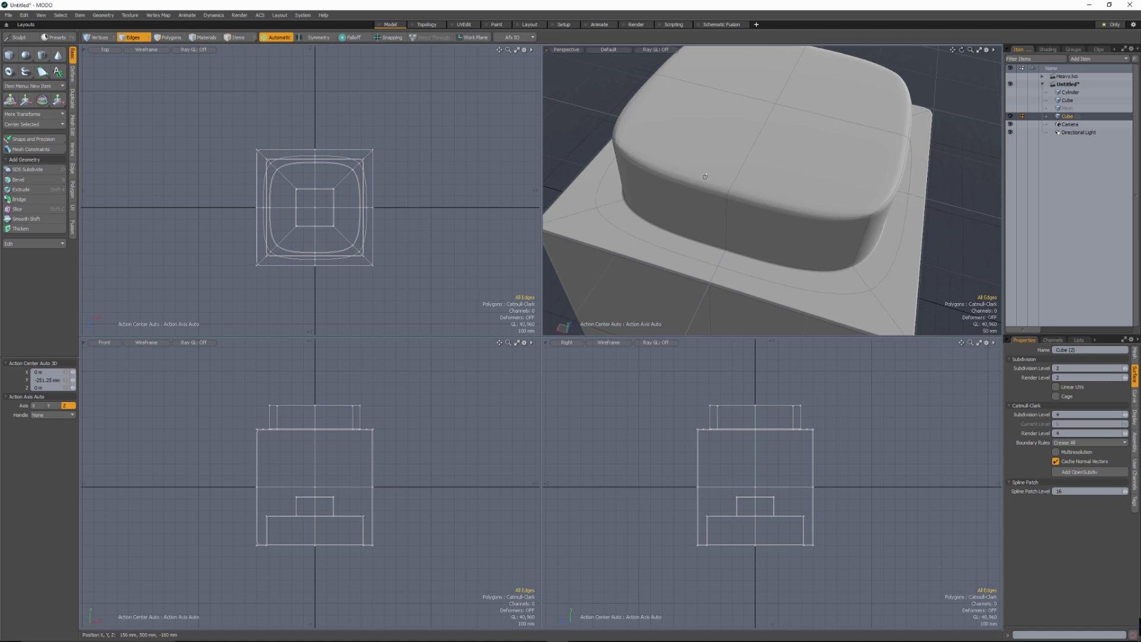
Step: Loop-slice the recess floor polygons around the inner square pocket
left_click_drag(704, 177, 802, 178, "alt")
key("3")
left_click(865, 205)
left_click_drag(864, 205, 802, 159, "alt")
key("alt+c")
left_click(791, 165)
key("q")
Step: Select the inner pocket's corner edges and the adjoining diagonal edges on the recess floor, and set their edge weight to 0%
key("2")
left_click(740, 134)
scroll(740, 135, "down", 2)
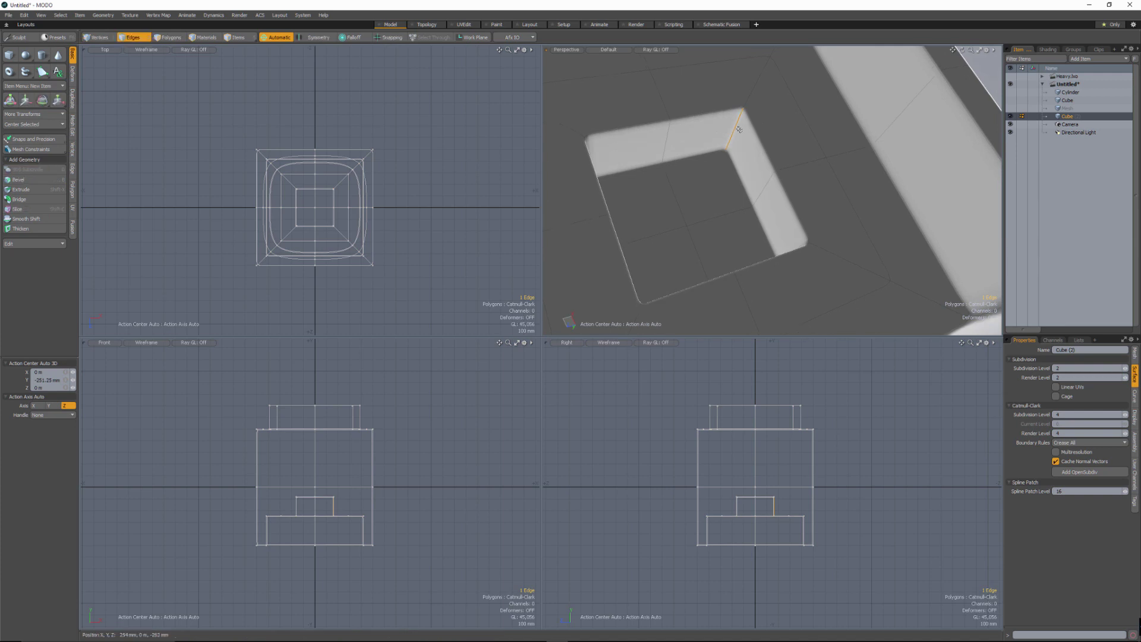
left_click_drag(763, 229, 667, 124, "alt")
left_click(840, 278, "shift")
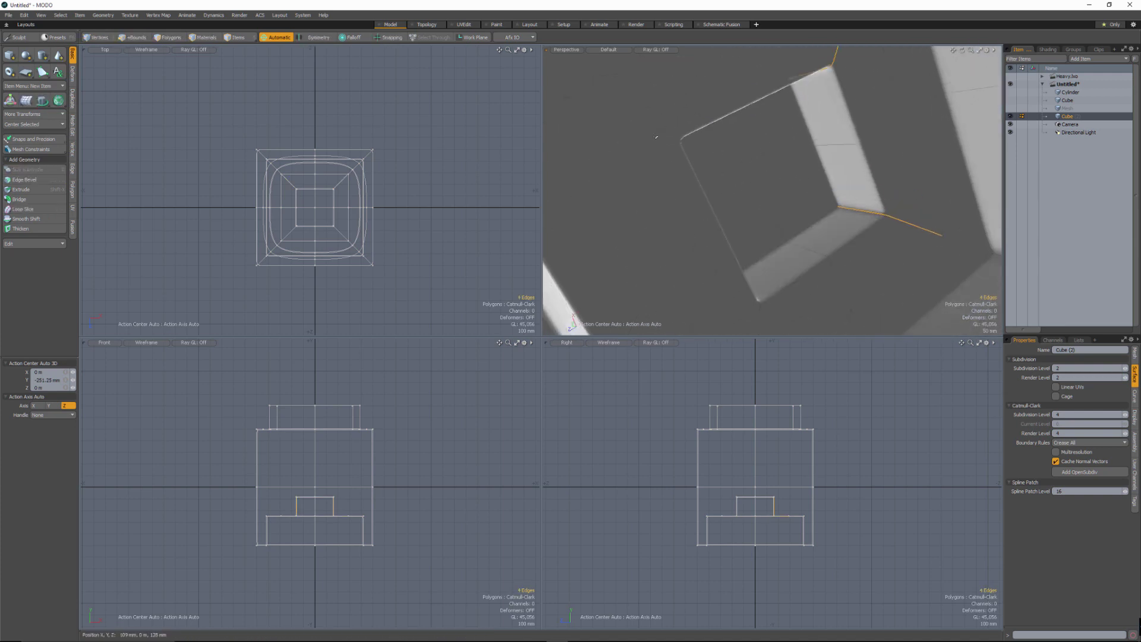
left_click(656, 136, "shift")
left_click_drag(783, 271, 672, 191, "alt")
left_click(672, 192, "shift")
left_click_drag(754, 142, 692, 205, "alt")
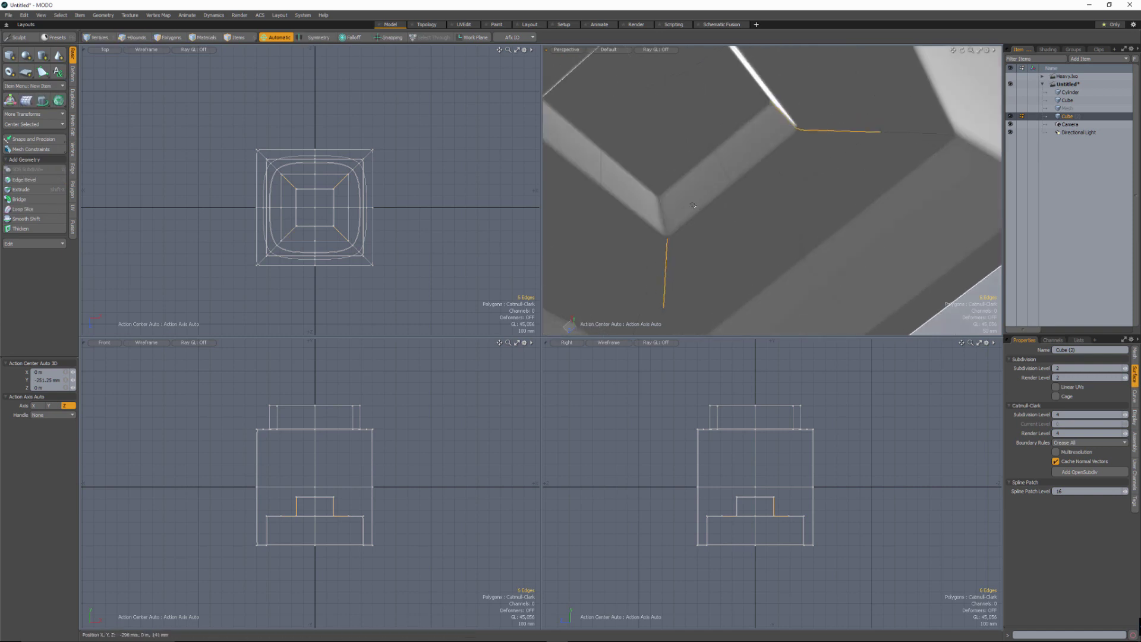
key("shift+w")
left_click(785, 191)
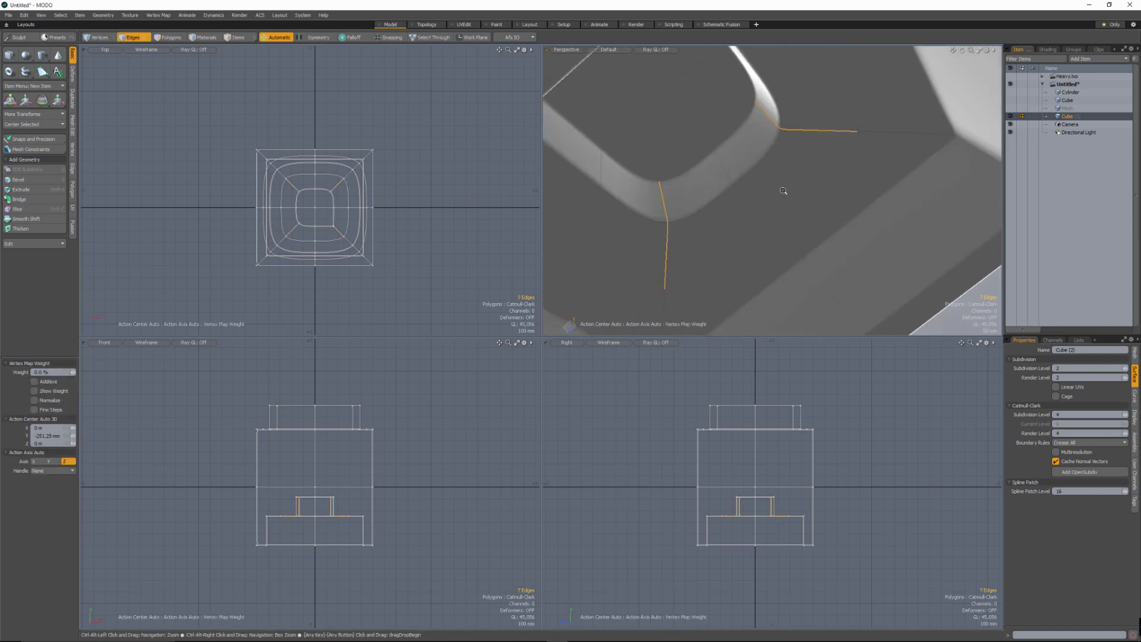
left_click_drag(784, 190, 719, 147, "ctrl+alt")
key("q")
left_click(702, 178)
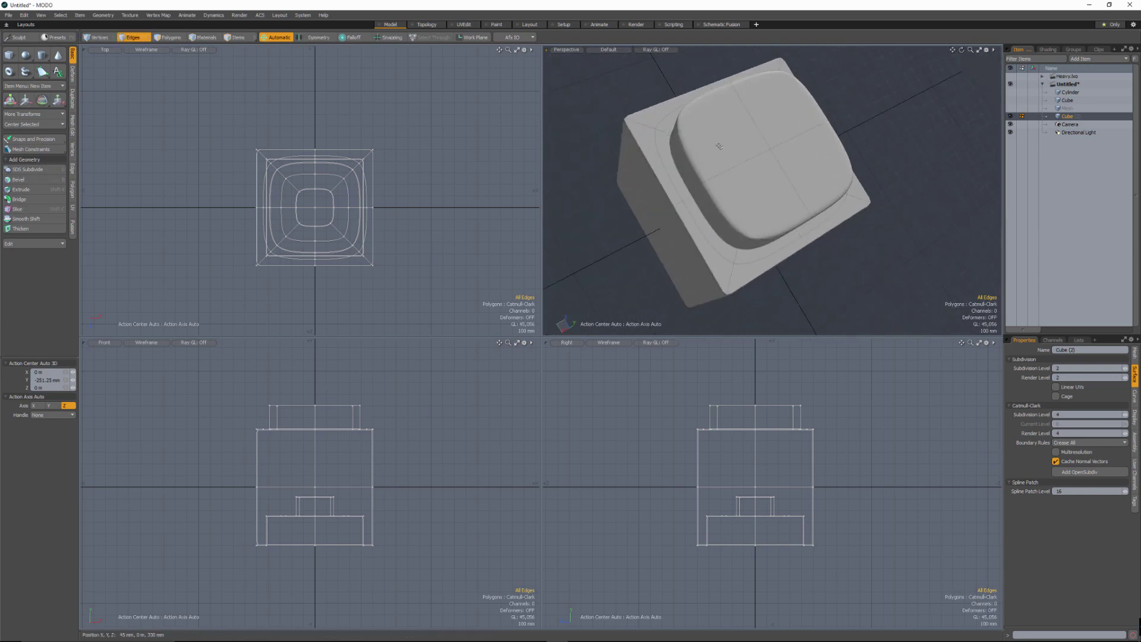
Step: Select the two edge loops crossing through the middle of the model and remove them
double_click(737, 165)
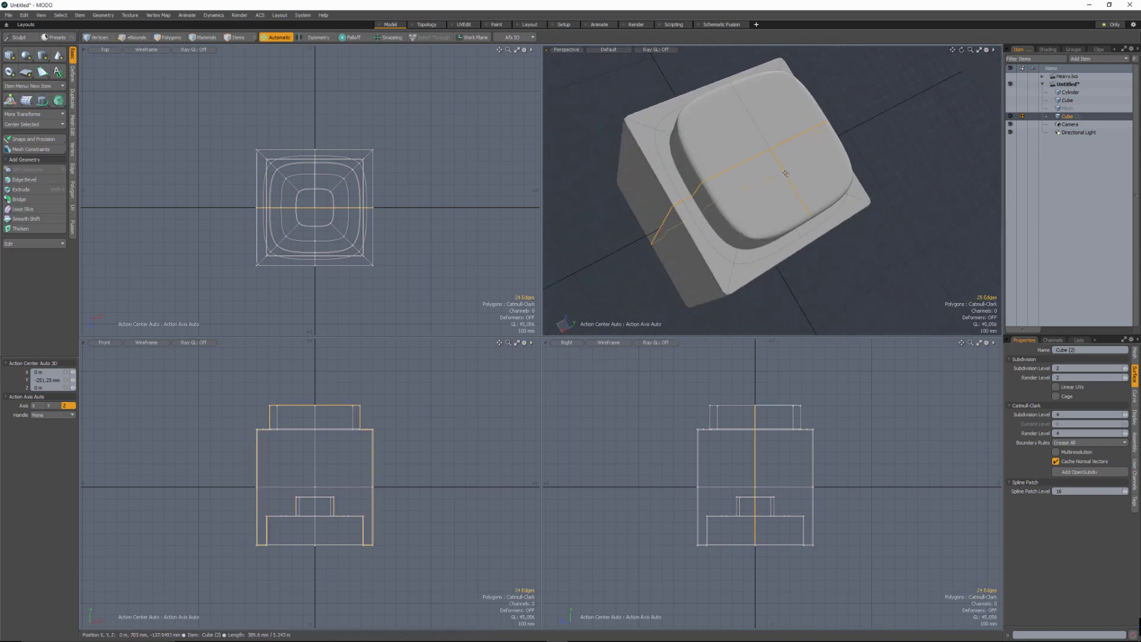
double_click(785, 172, "shift")
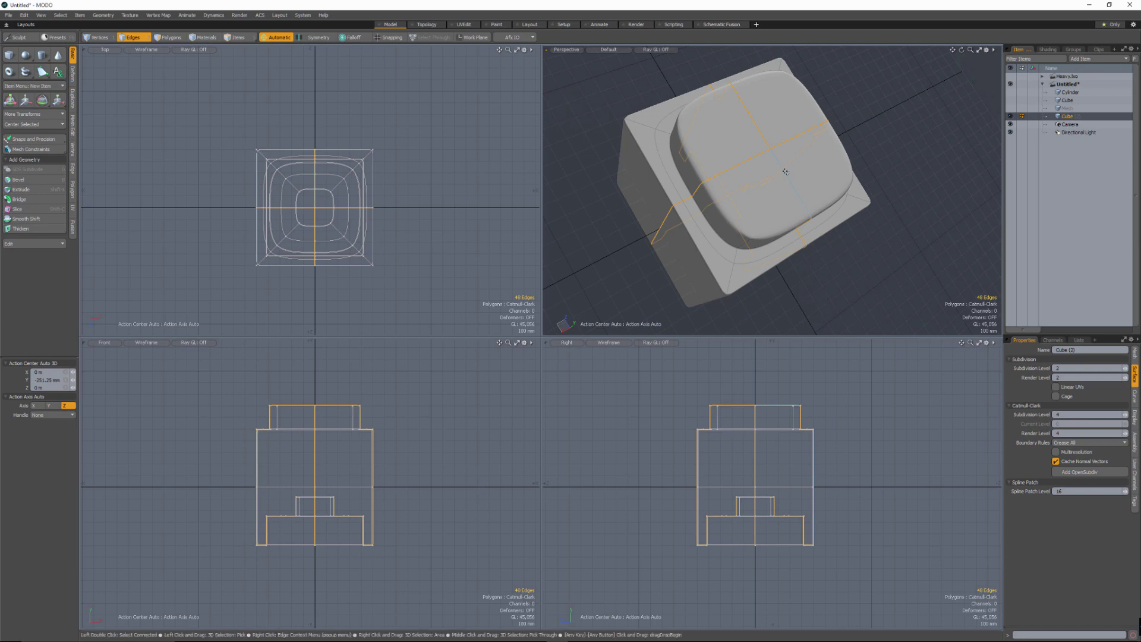
left_click_drag(785, 172, 761, 238, "alt")
key("BackSpace")
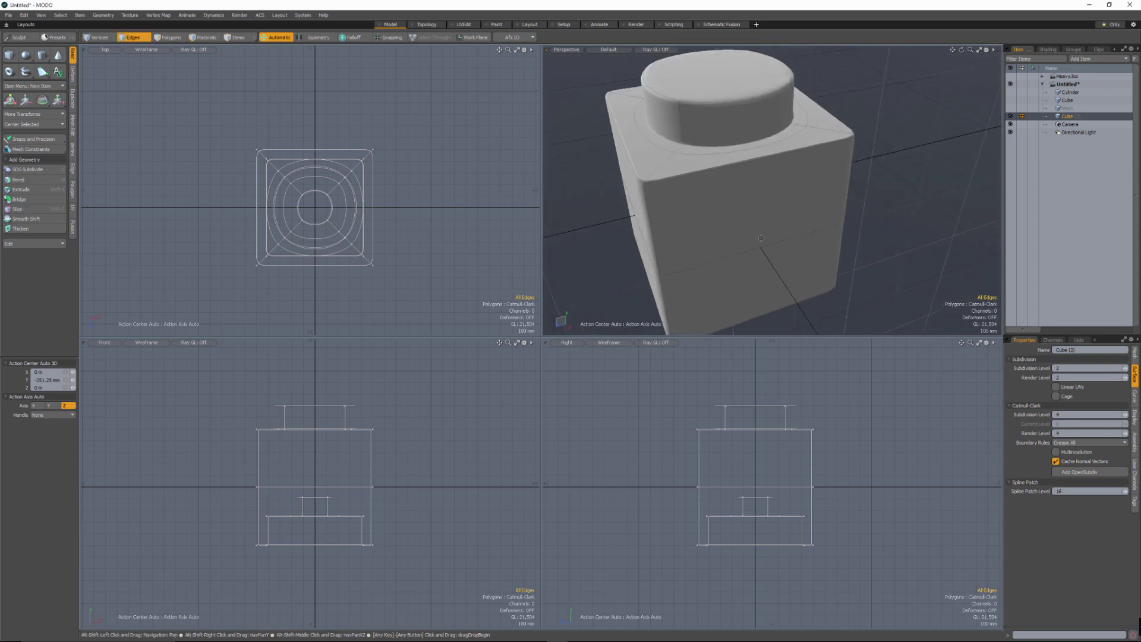
Step: Select the edge loops around the rims and bases of the raised block, the cube, the bottom recess and the inner pocket
left_click_drag(721, 135, 661, 199, "alt")
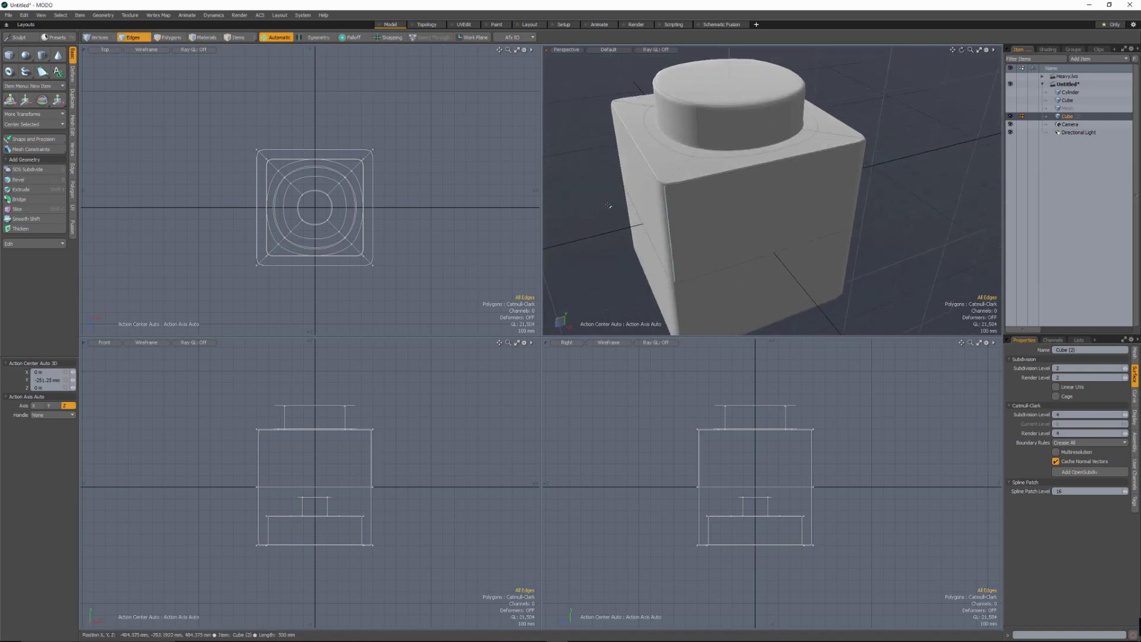
left_click_drag(608, 205, 837, 226, "alt")
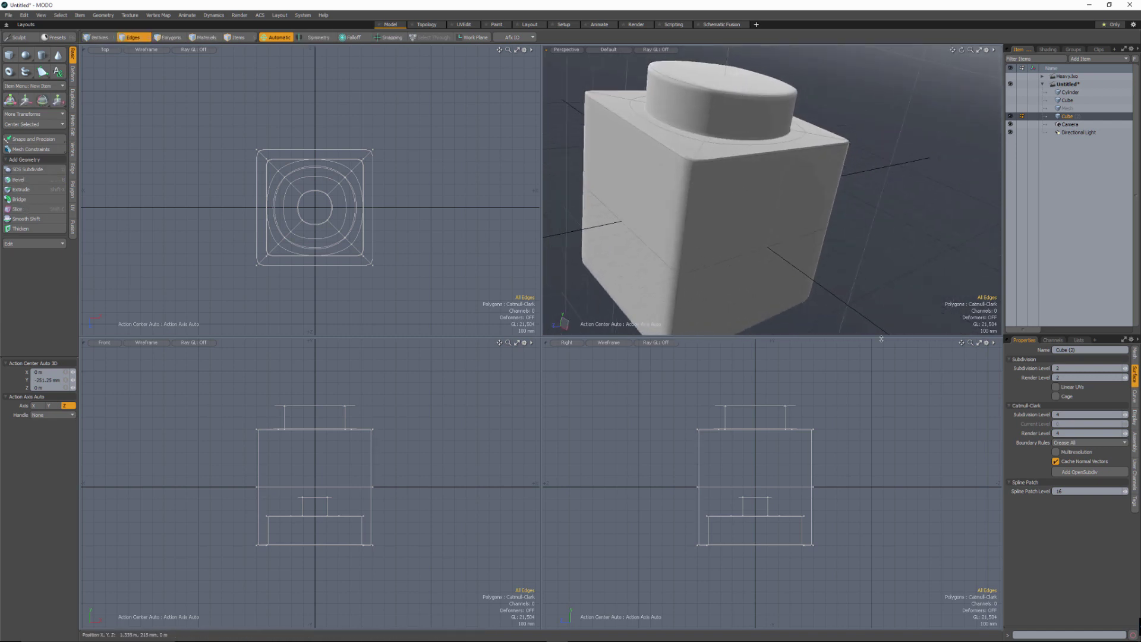
double_click(688, 197)
left_click_drag(688, 197, 786, 109, "alt")
left_click(794, 94)
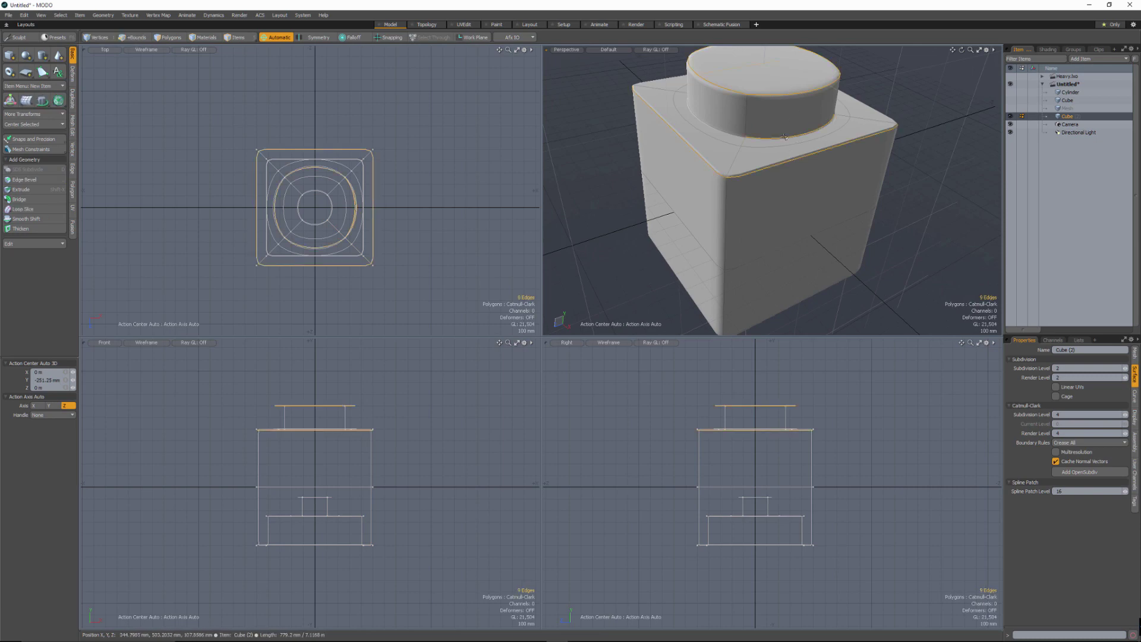
double_click(784, 137, "shift")
left_click_drag(785, 137, 744, 223, "alt")
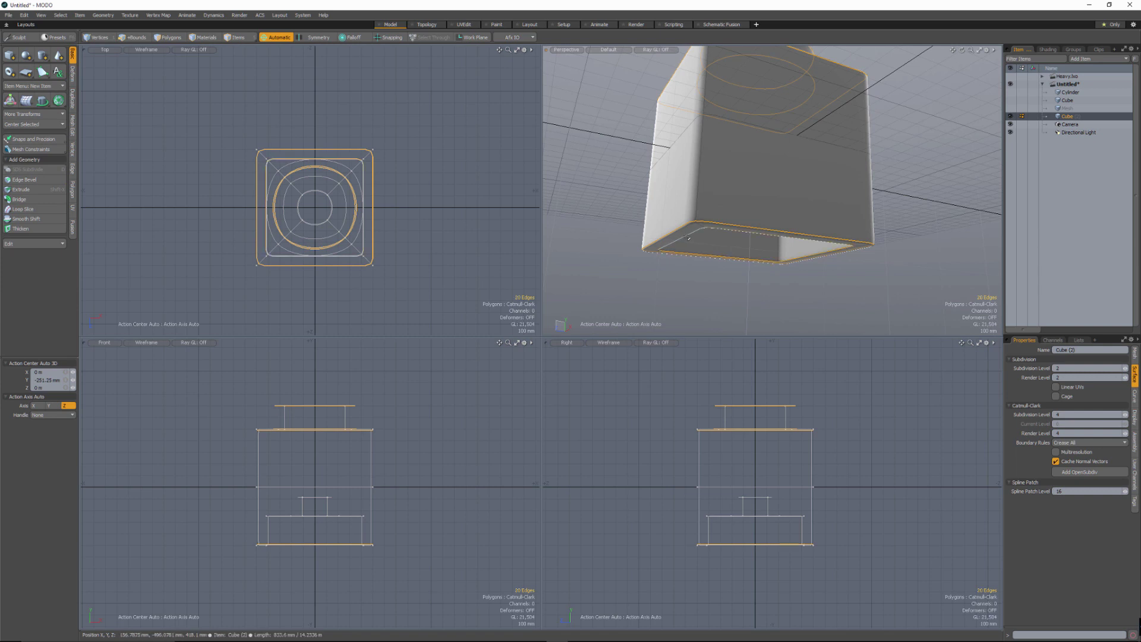
left_click_drag(686, 236, 710, 213, "alt")
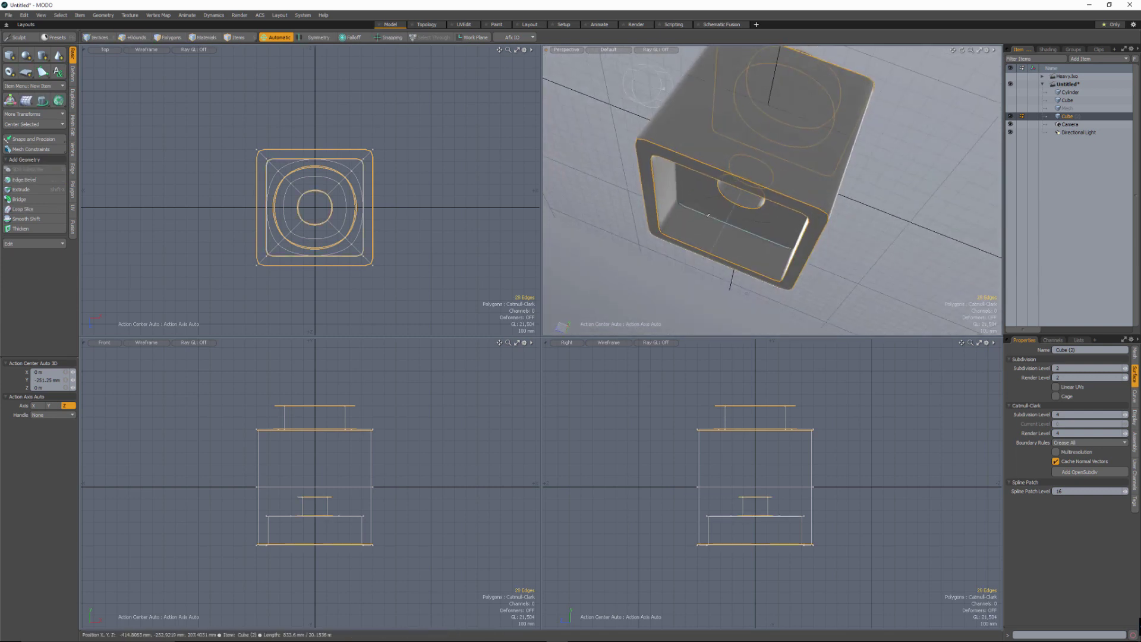
left_click_drag(704, 153, 844, 387, "alt")
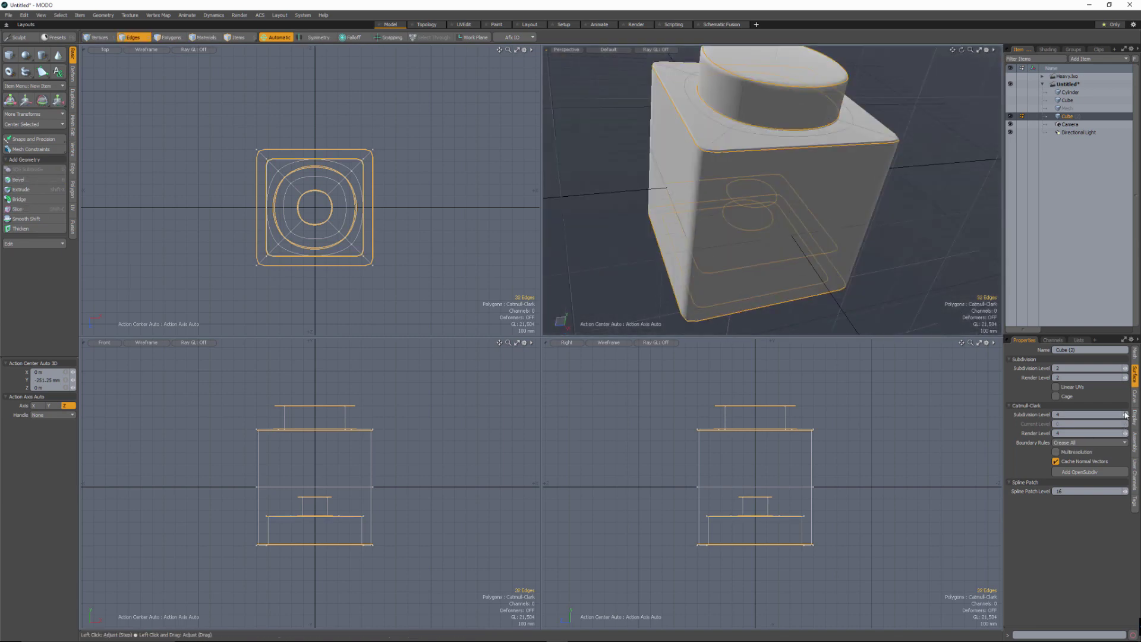
Step: Raise the Catmull-Clark subdivision level to 6 and increase the edge weight of the selected loops to sharpen them
left_click(1128, 417)
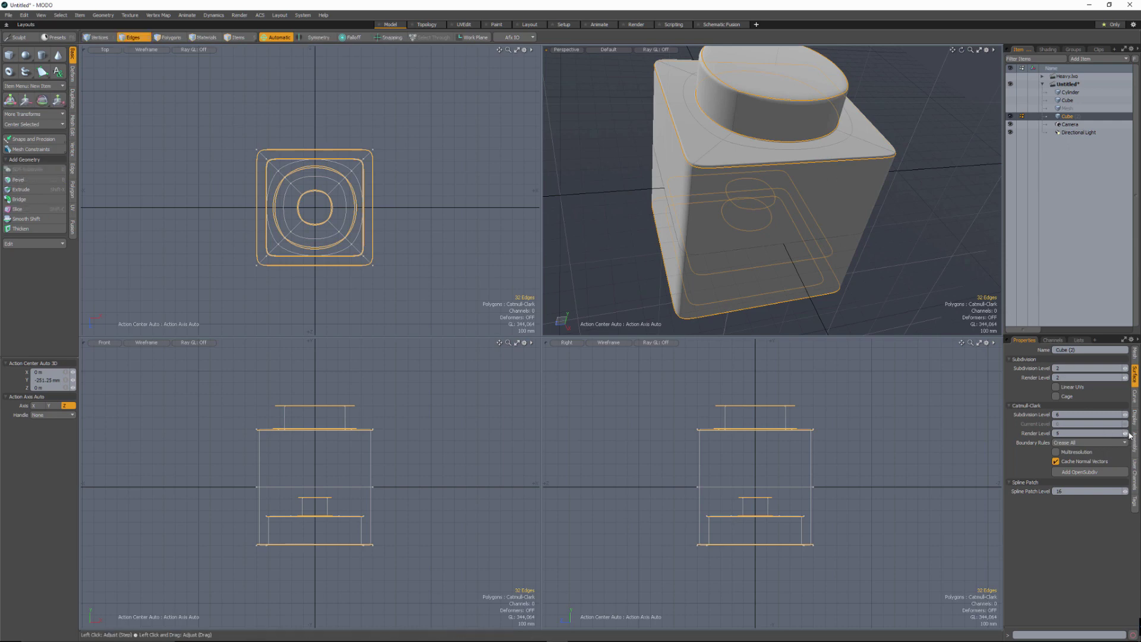
left_click_drag(788, 178, 826, 205, "alt")
key("shift+w")
left_click(740, 205)
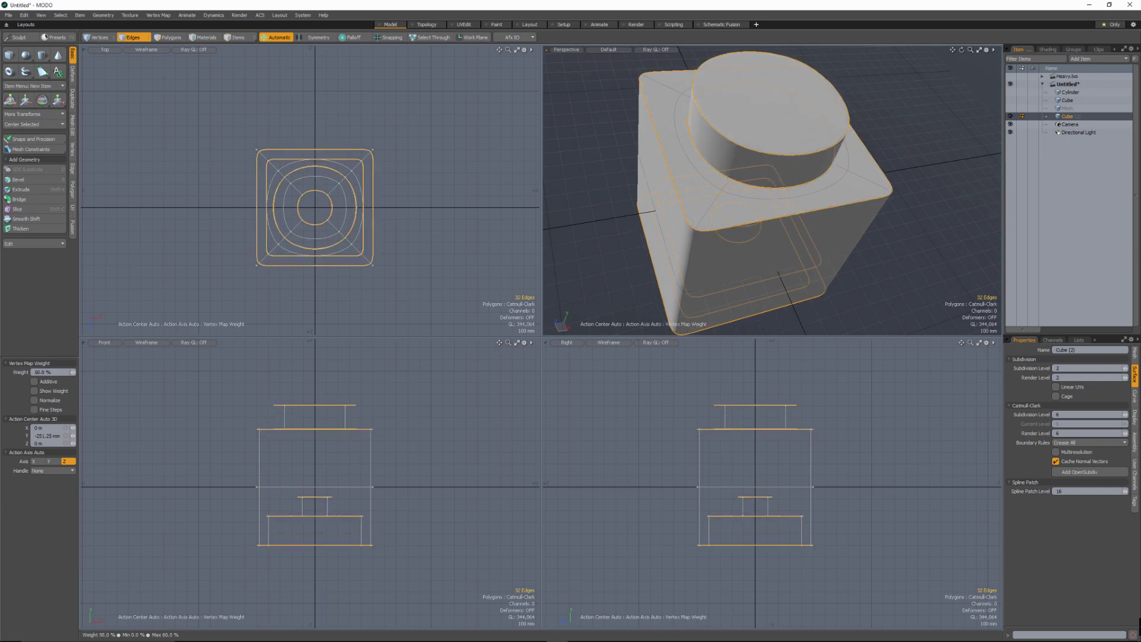
left_click_drag(618, 214, 736, 172, "alt")
key("Escape")
key("Escape")
Step: Select the cube's vertical corner edges, the recess corner edges and the short diagonal edges at the corners of the top and underside
key("2")
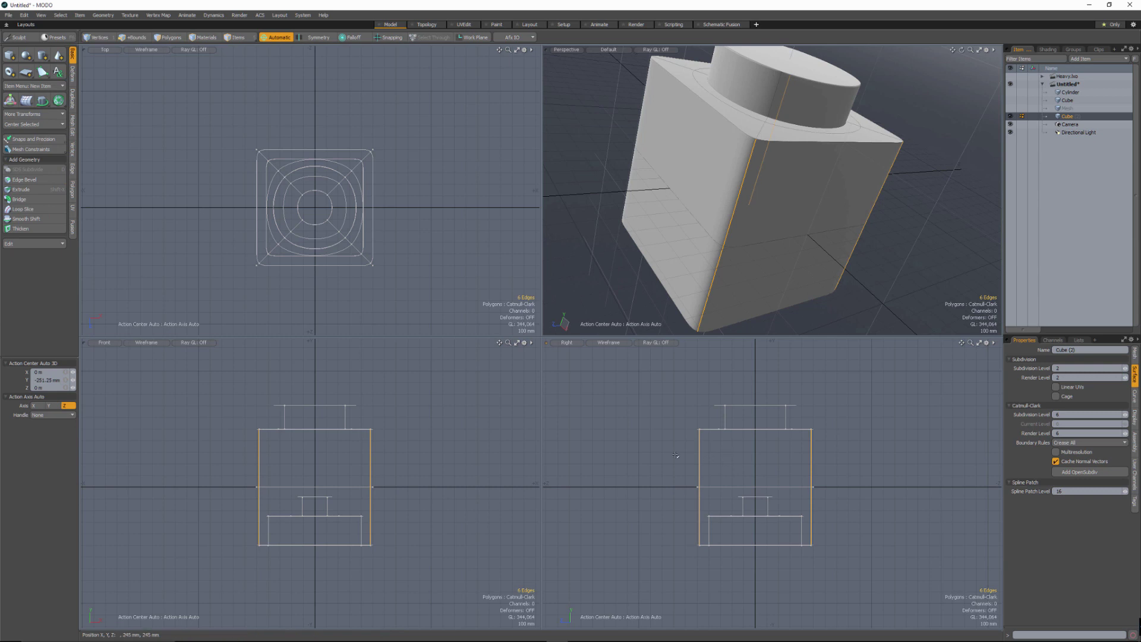
left_click_drag(737, 178, 740, 244, "alt")
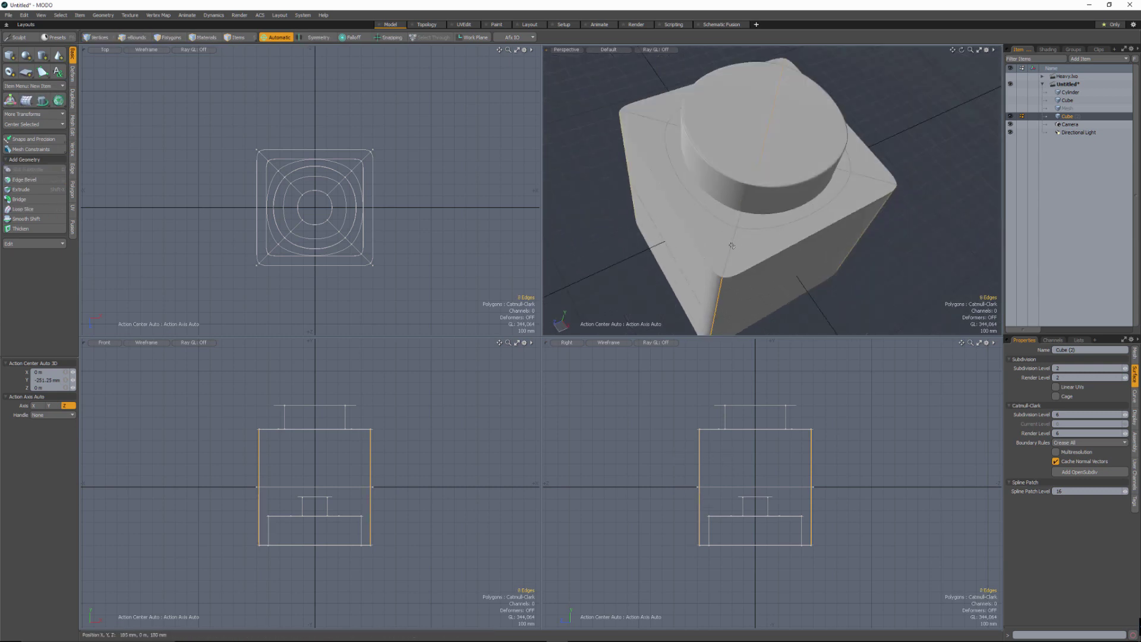
left_click_drag(849, 154, 849, 221, "alt")
left_click(808, 146, "shift")
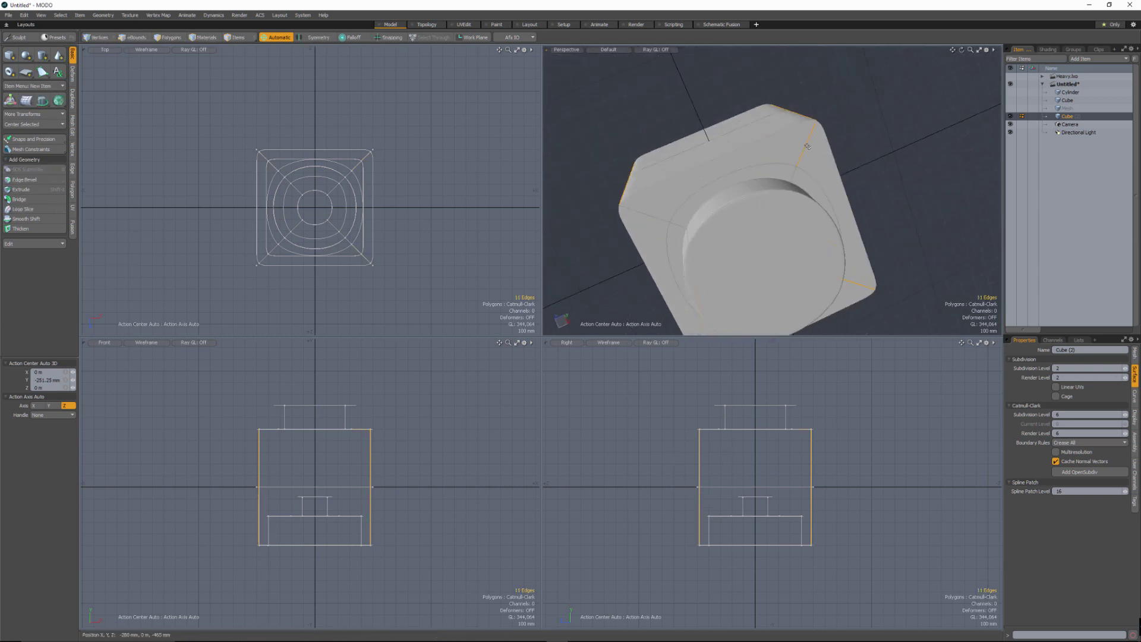
left_click_drag(609, 227, 933, 199, "alt")
scroll(896, 181, "up", 3)
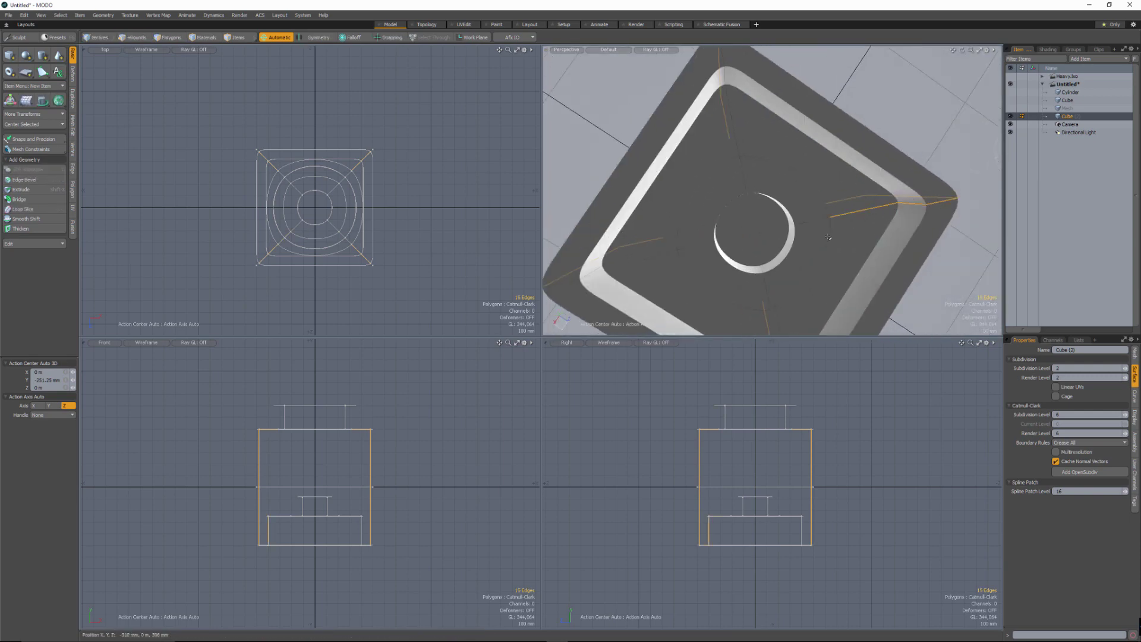
left_click_drag(828, 238, 732, 161, "alt")
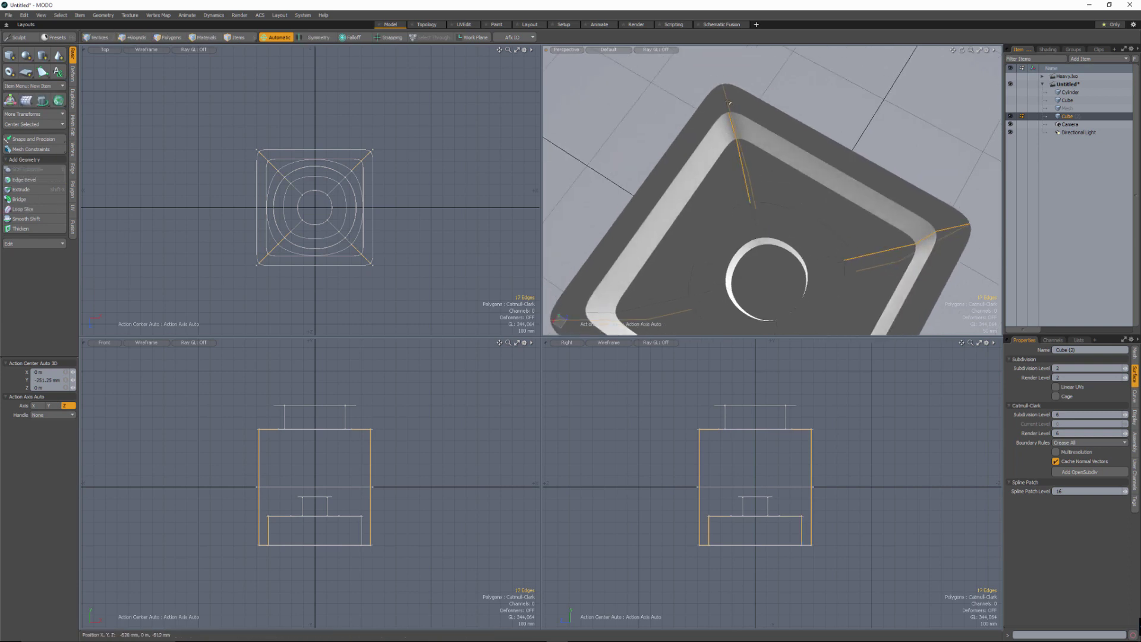
left_click(729, 103, "shift")
left_click_drag(691, 299, 786, 223, "alt+shift")
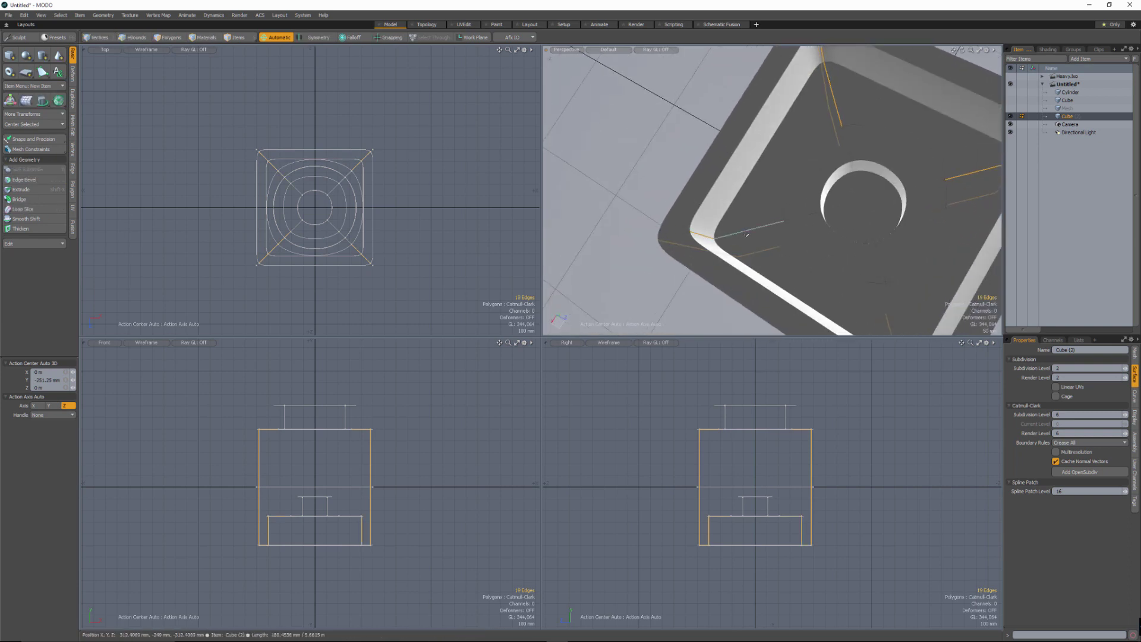
left_click_drag(906, 309, 837, 211, "alt+shift")
left_click(840, 284, "shift")
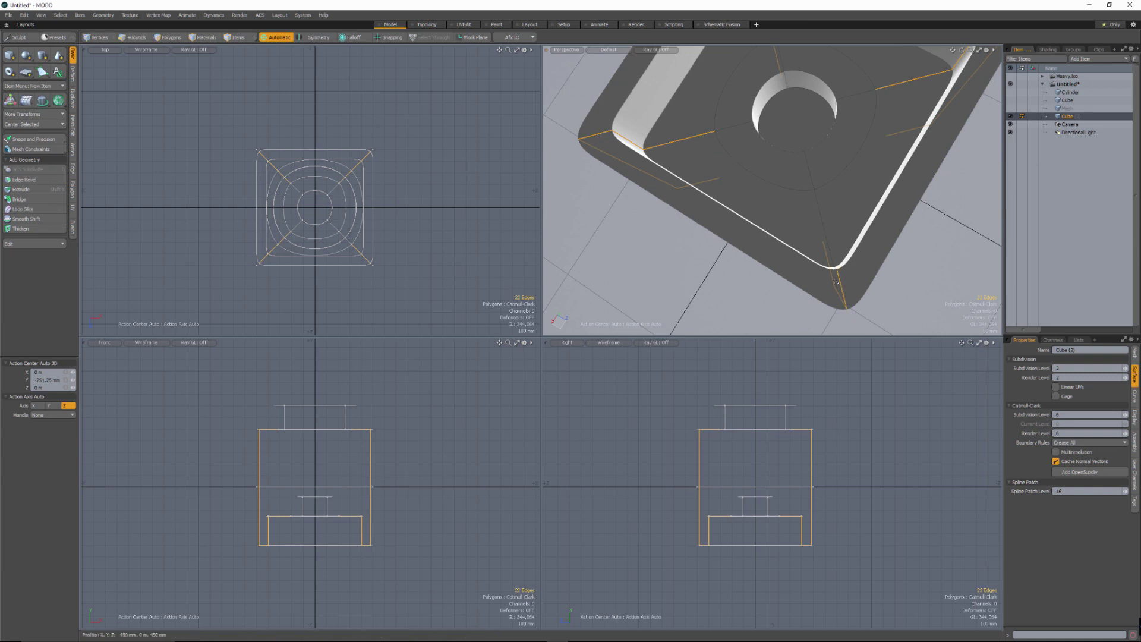
left_click_drag(840, 284, 859, 295, "alt")
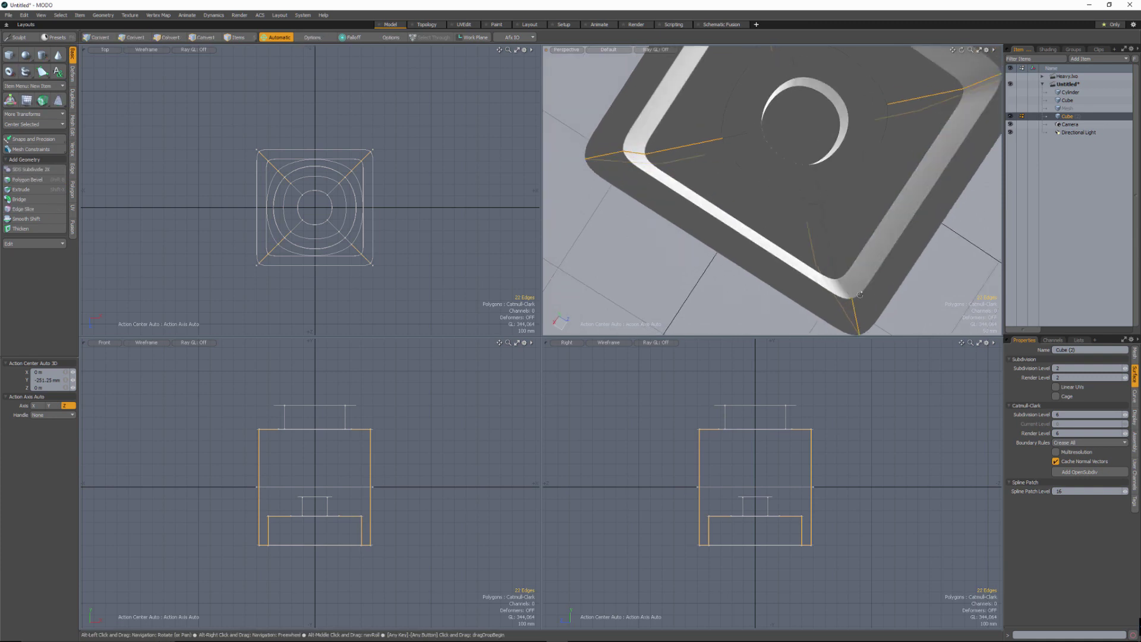
Step: Increase the edge weight of the selected corner and diagonal edges to square off the cube and recess
key("shift+w")
left_click(829, 247)
left_click_drag(830, 247, 764, 236, "alt")
key("space")
left_click_drag(805, 156, 684, 249, "alt")
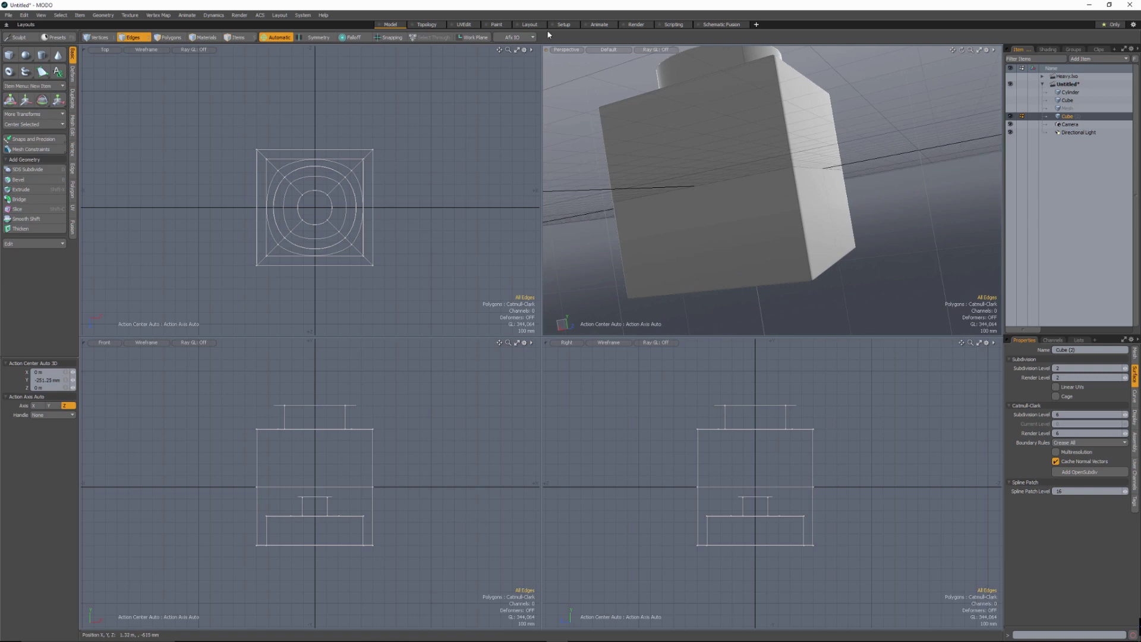
Step: Switch to the Render layout and examine the cube's rims and corners in the render preview from several angles
left_click(629, 25)
left_click(416, 213)
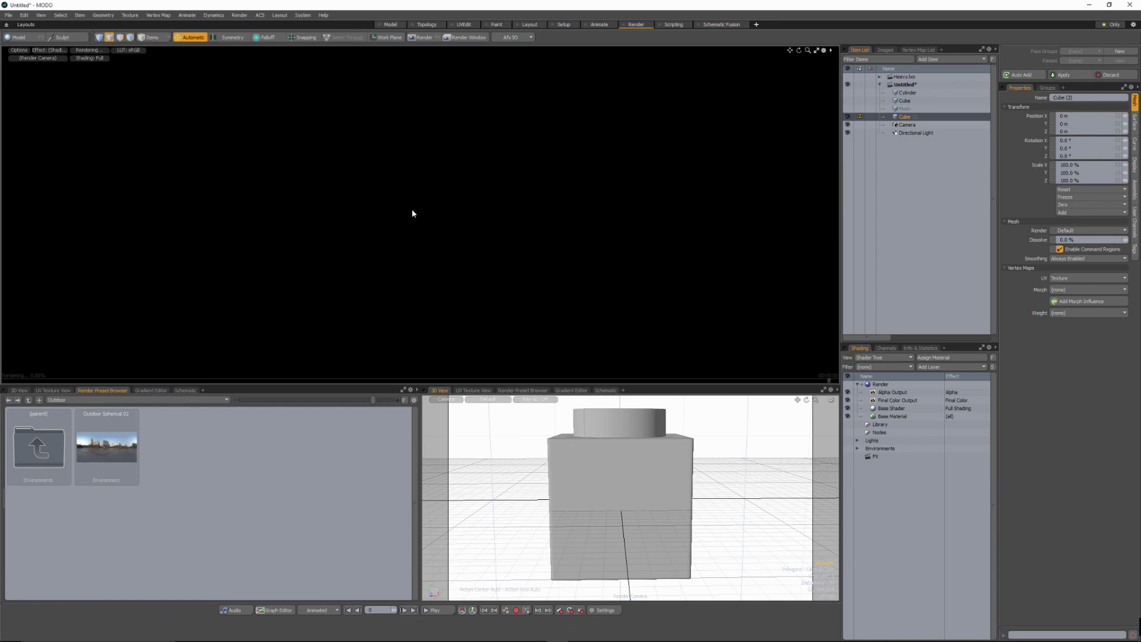
left_click_drag(530, 222, 382, 229, "alt")
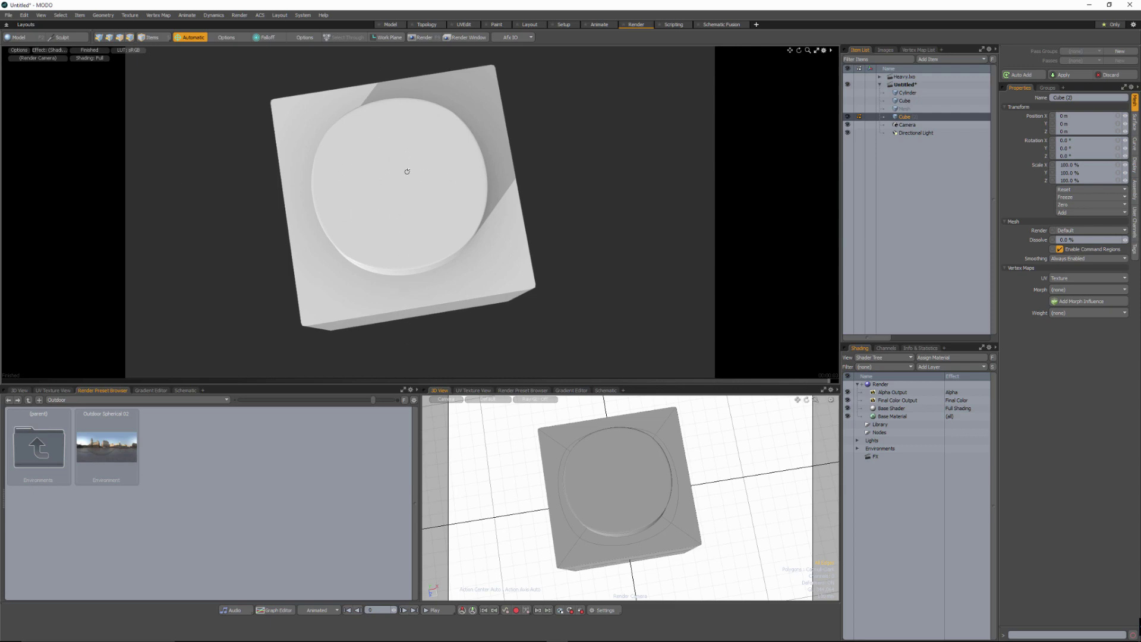
left_click_drag(365, 184, 348, 151, "alt")
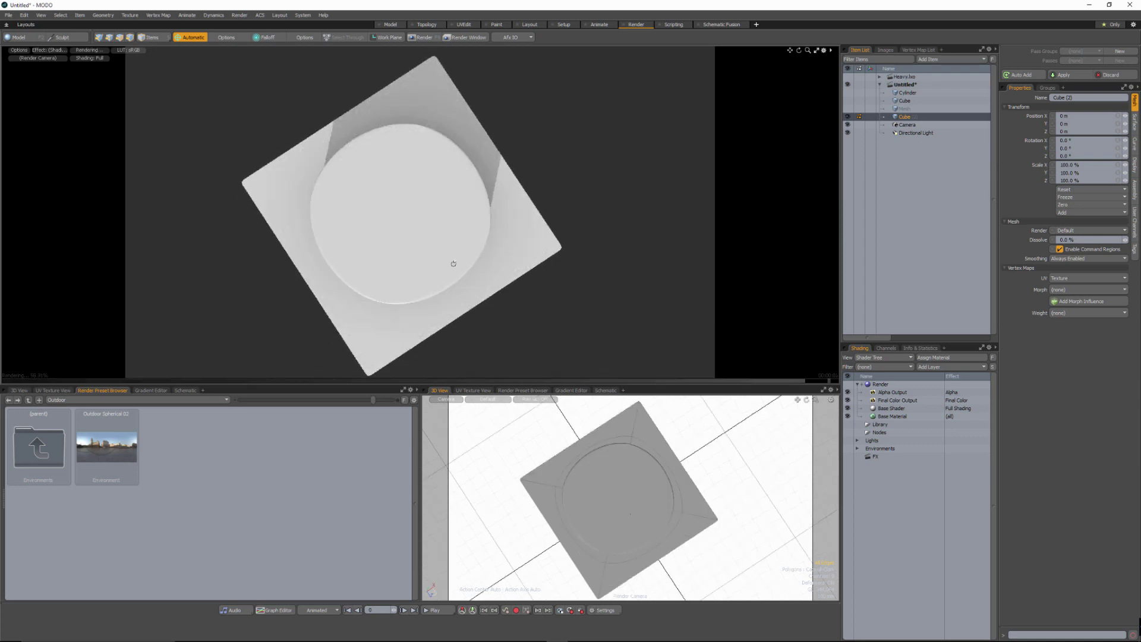
left_click_drag(449, 210, 442, 233, "alt")
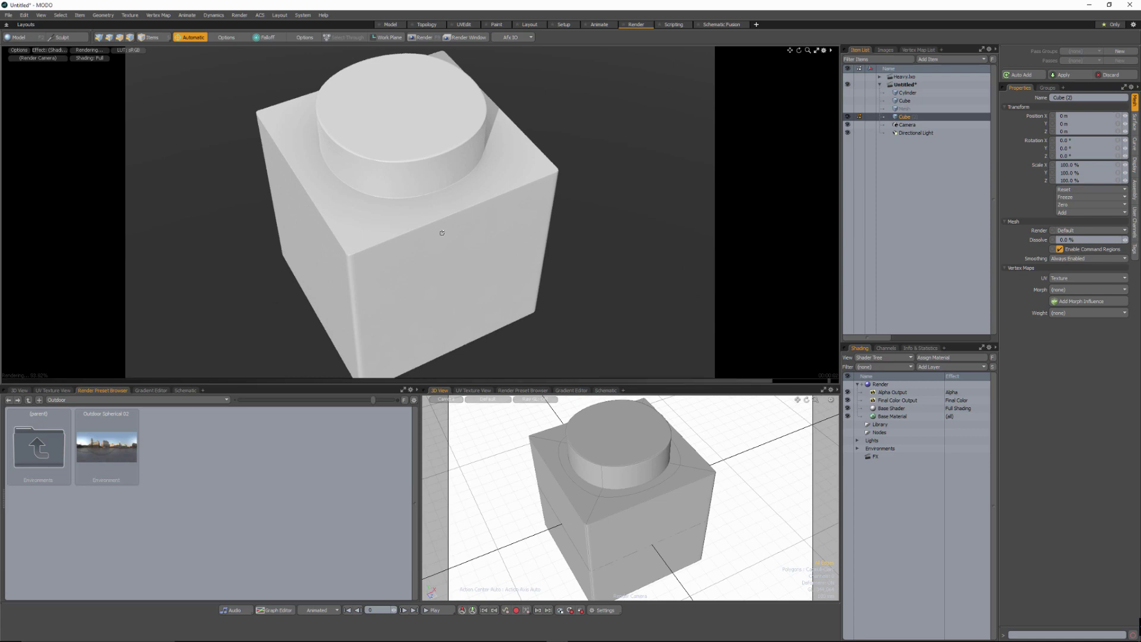
left_click_drag(441, 233, 333, 195, "alt")
scroll(290, 177, "up", 2)
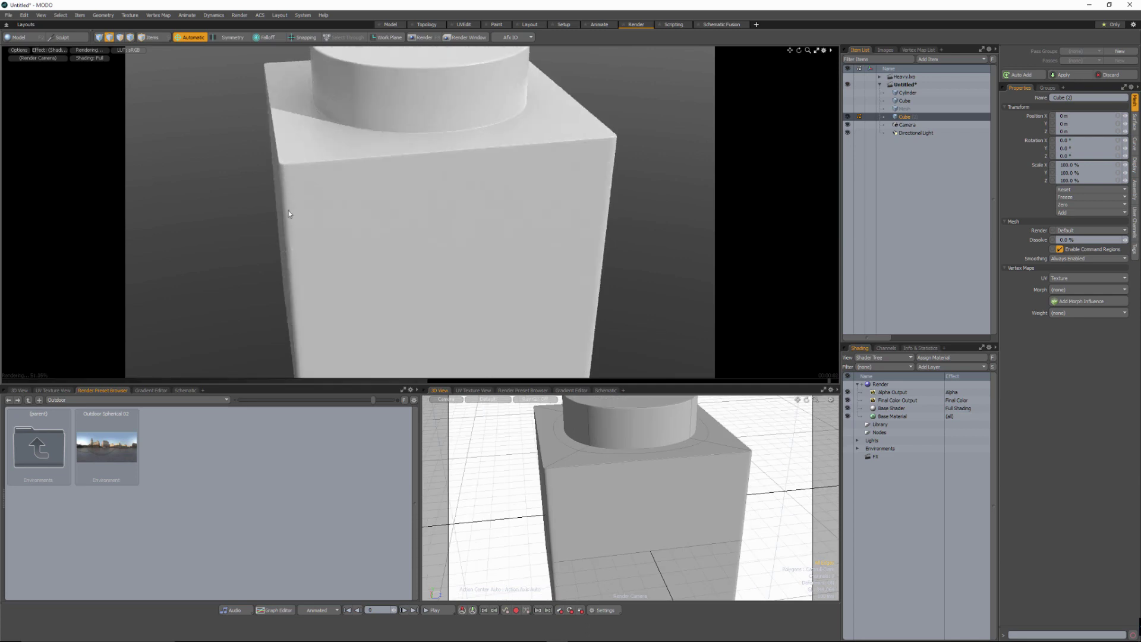
left_click_drag(301, 237, 537, 113, "alt")
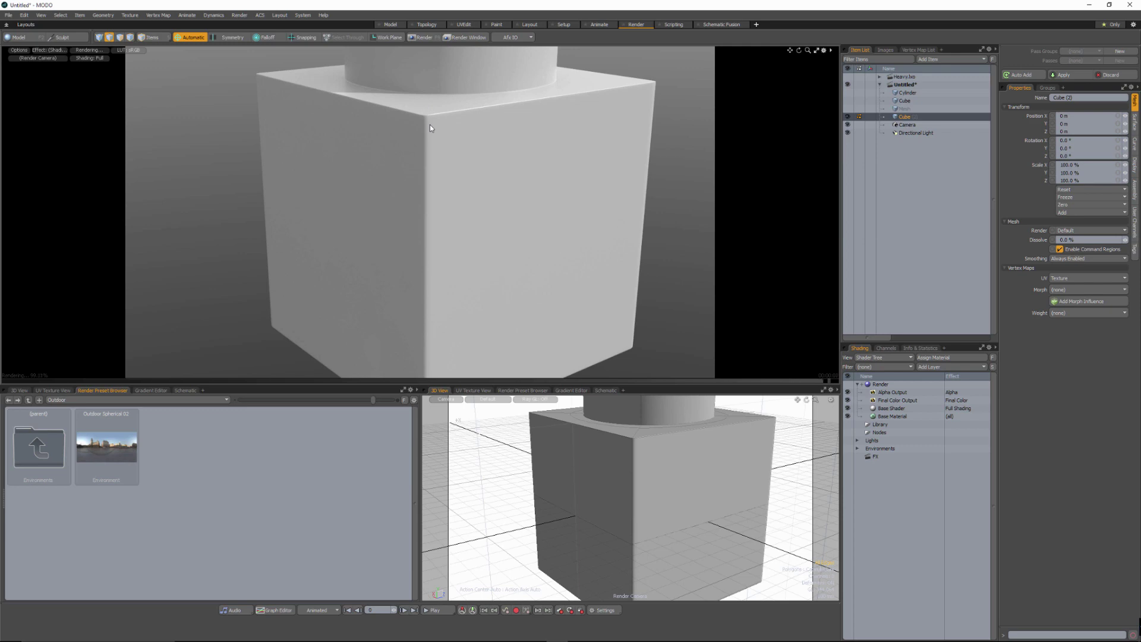
left_click_drag(440, 168, 577, 172, "alt")
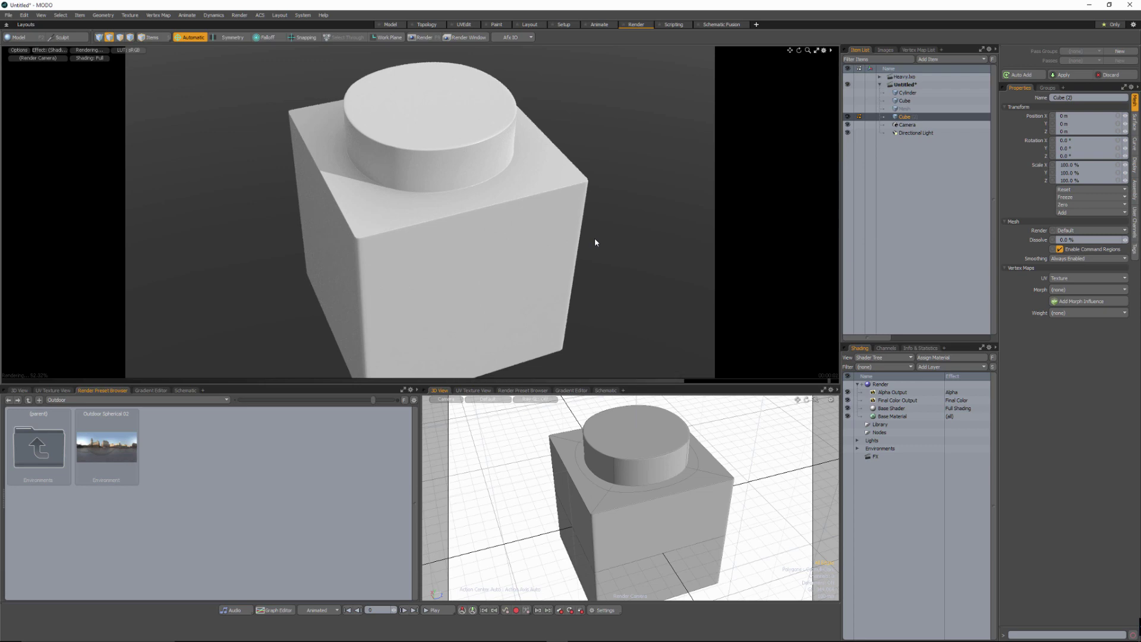
Step: Return to the Model layout and move the two edges of one vertical cube corner by -300 mm in X and -60 mm in Z
left_click(392, 25)
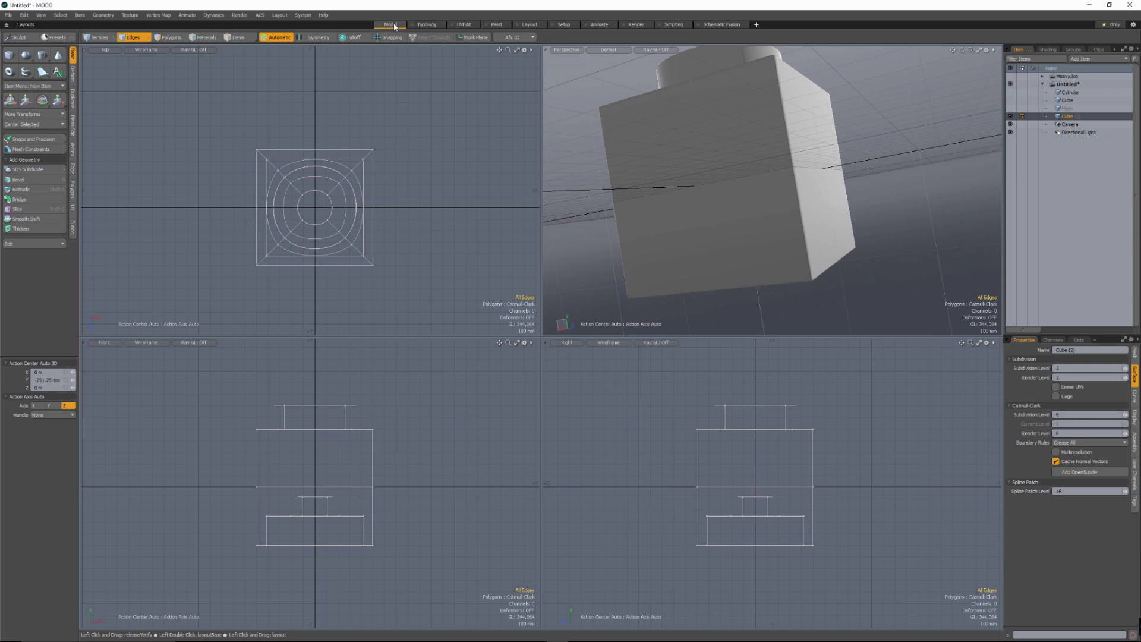
left_click_drag(742, 190, 767, 193, "alt")
left_click(746, 221)
left_click(753, 287, "shift")
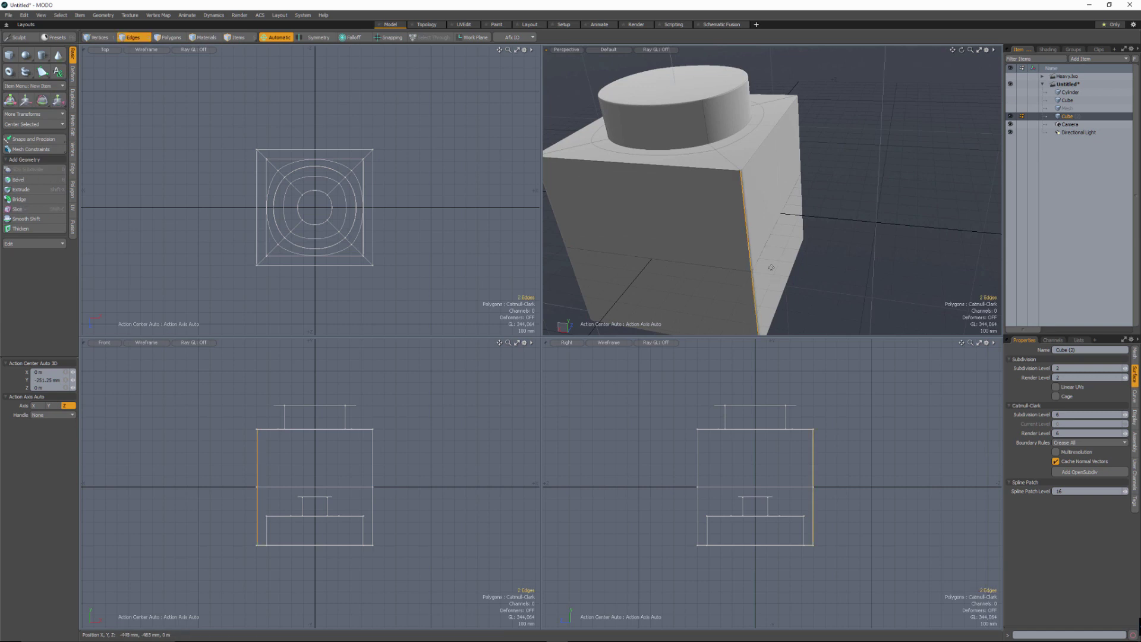
key("w")
left_click_drag(771, 267, 813, 230, "alt")
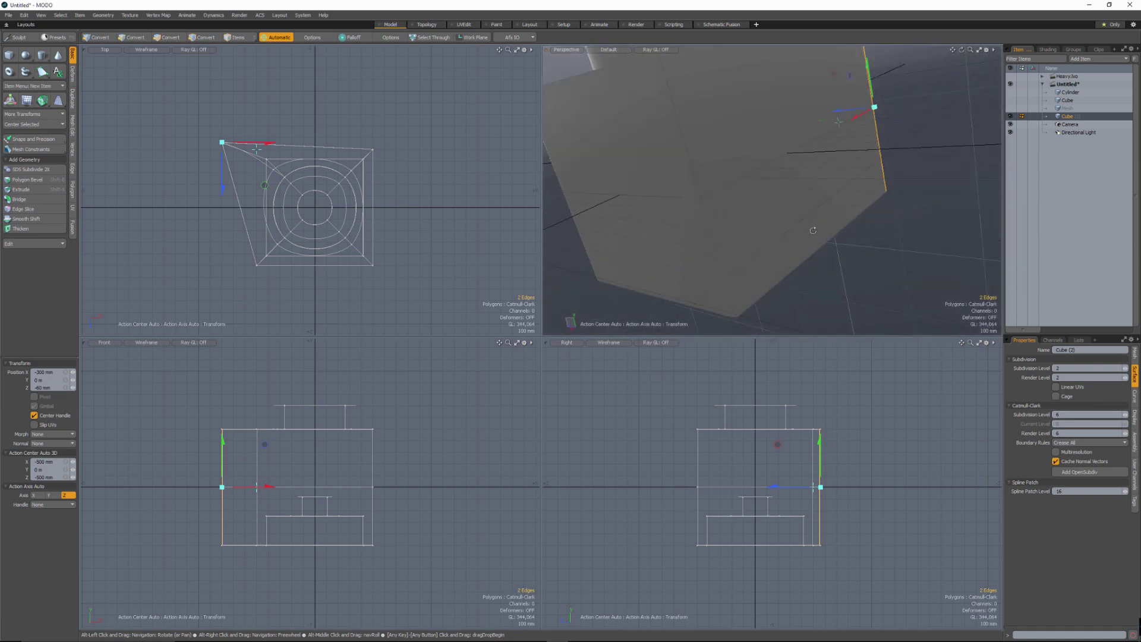
left_click_drag(878, 206, 894, 60, "alt")
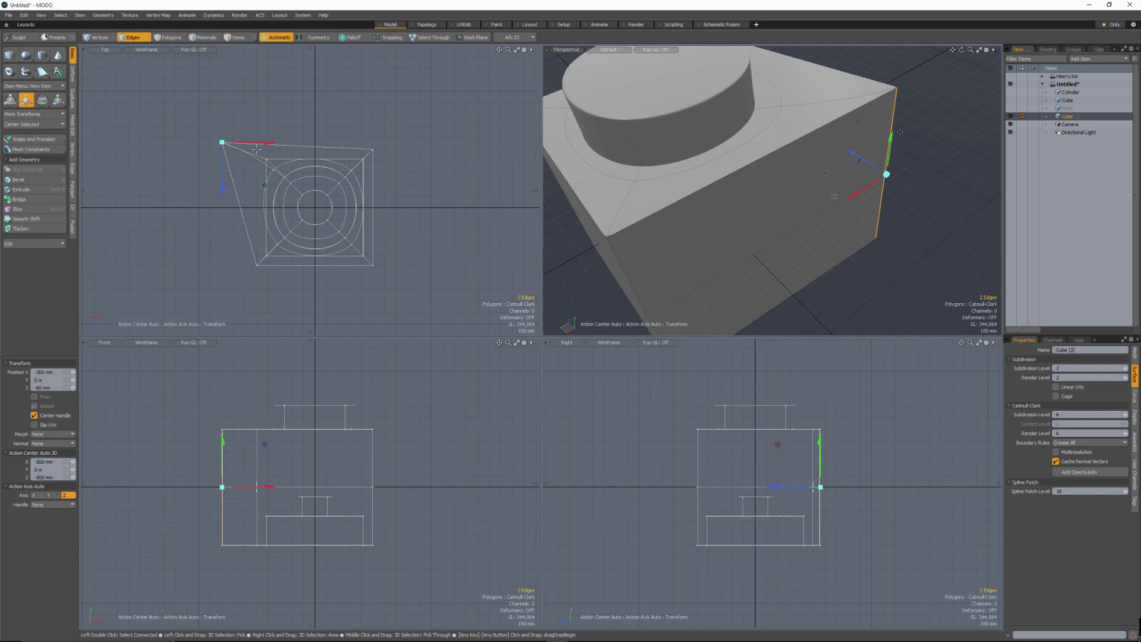
left_click_drag(900, 132, 783, 203, "alt")
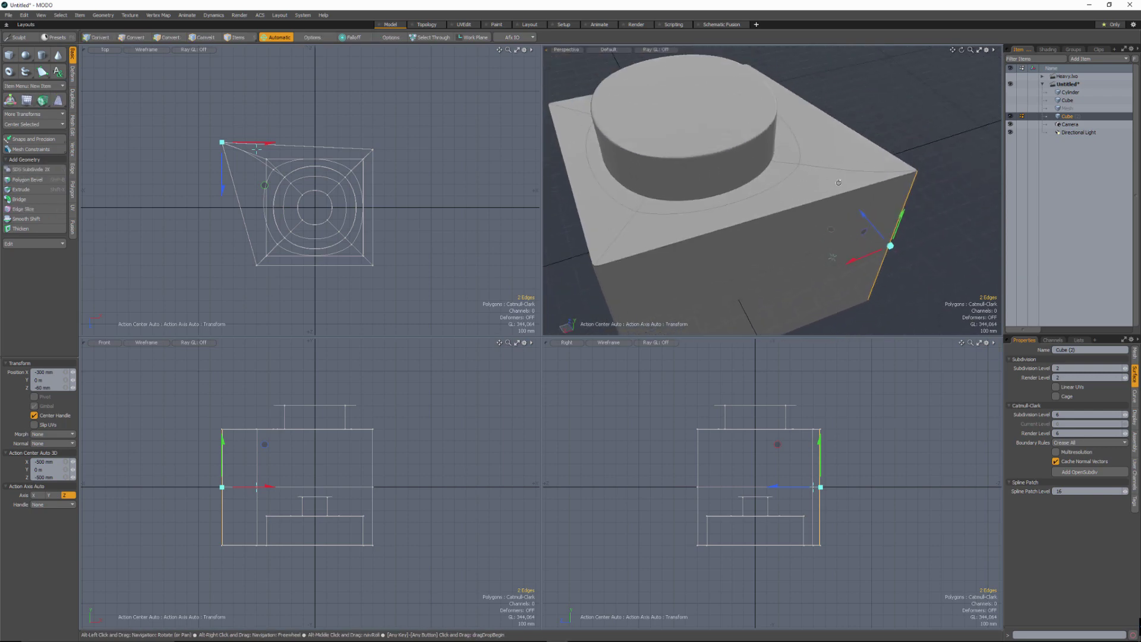
left_click_drag(857, 212, 859, 167, "alt")
key("Escape")
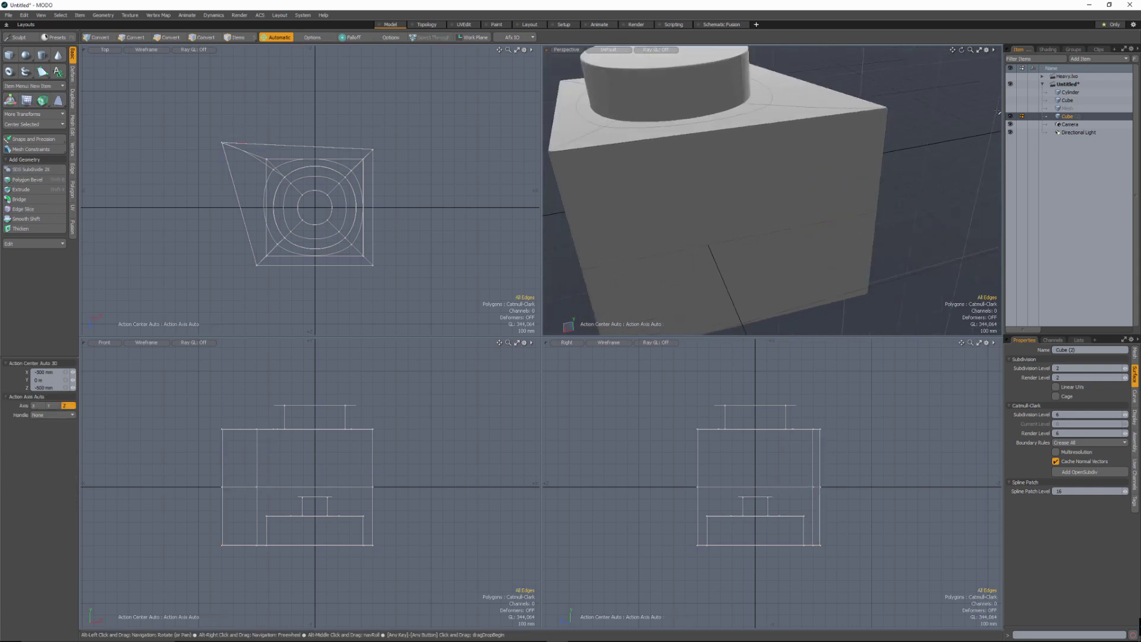
left_click_drag(766, 176, 695, 190, "alt")
Step: Make the Heavy.lxo car scene active and show it in the Layout workspace
left_click(1069, 77)
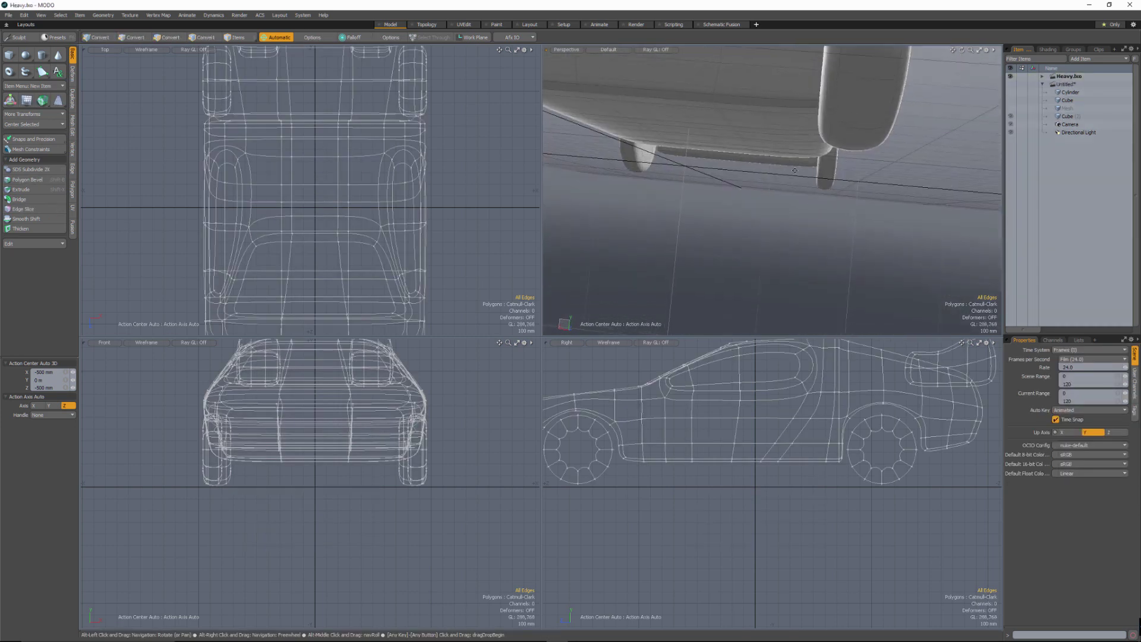
left_click(523, 25)
left_click_drag(606, 134, 471, 223, "alt")
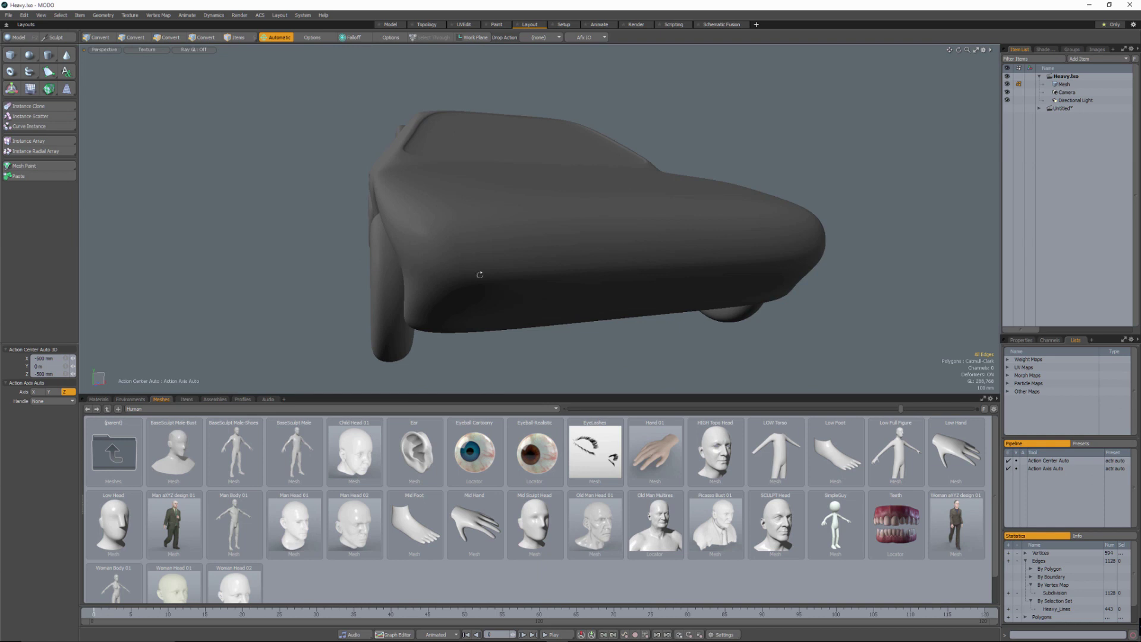
left_click_drag(479, 274, 514, 227, "alt")
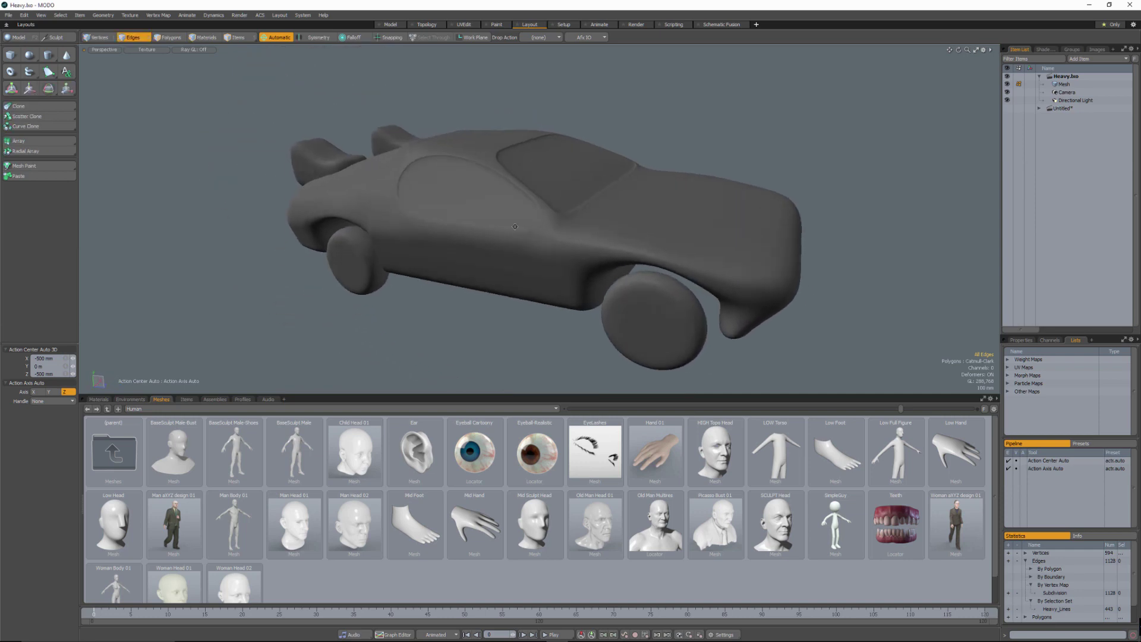
Step: Select the car's Heavy_Lines edge selection set and set its edge weight to 100%
left_click(1008, 609)
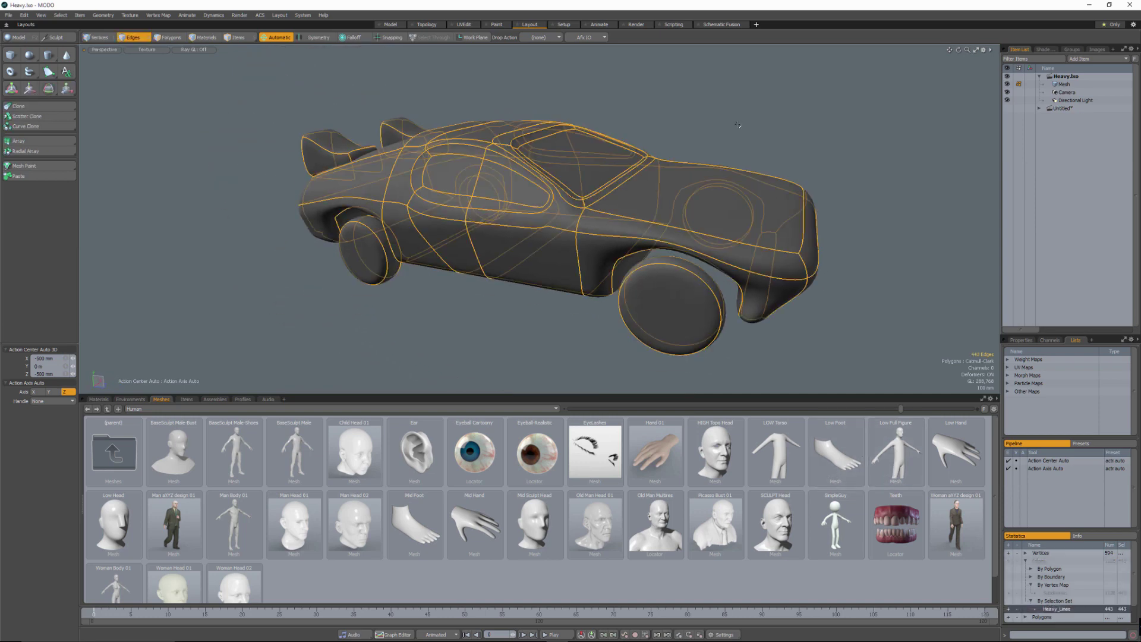
left_click_drag(738, 125, 723, 148, "alt")
left_click_drag(614, 220, 612, 229, "alt")
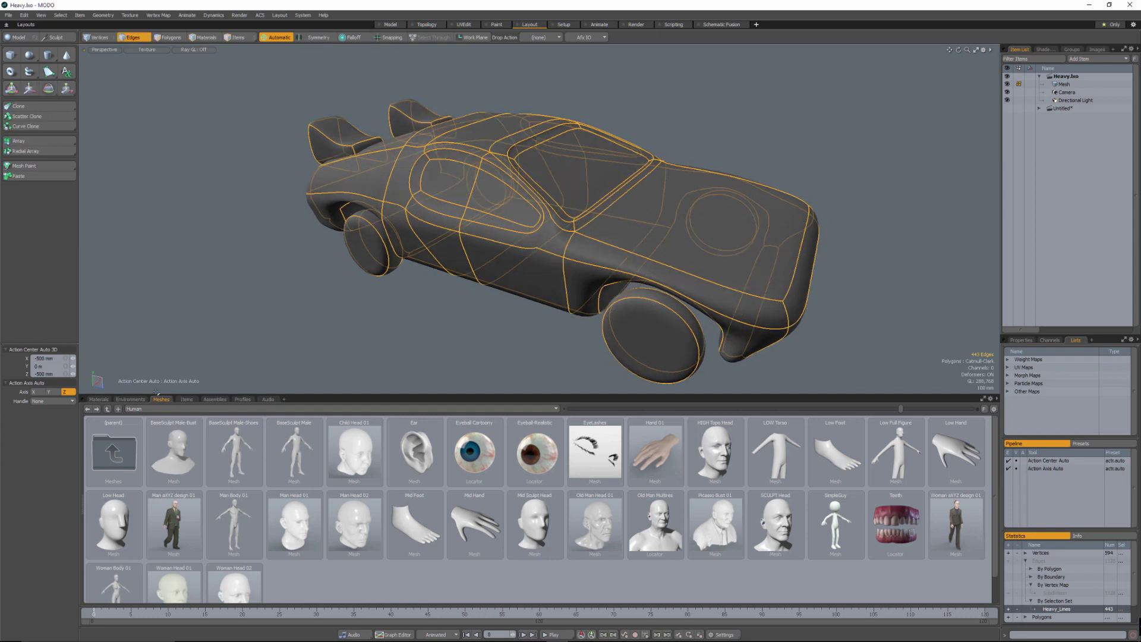
key("shift+w")
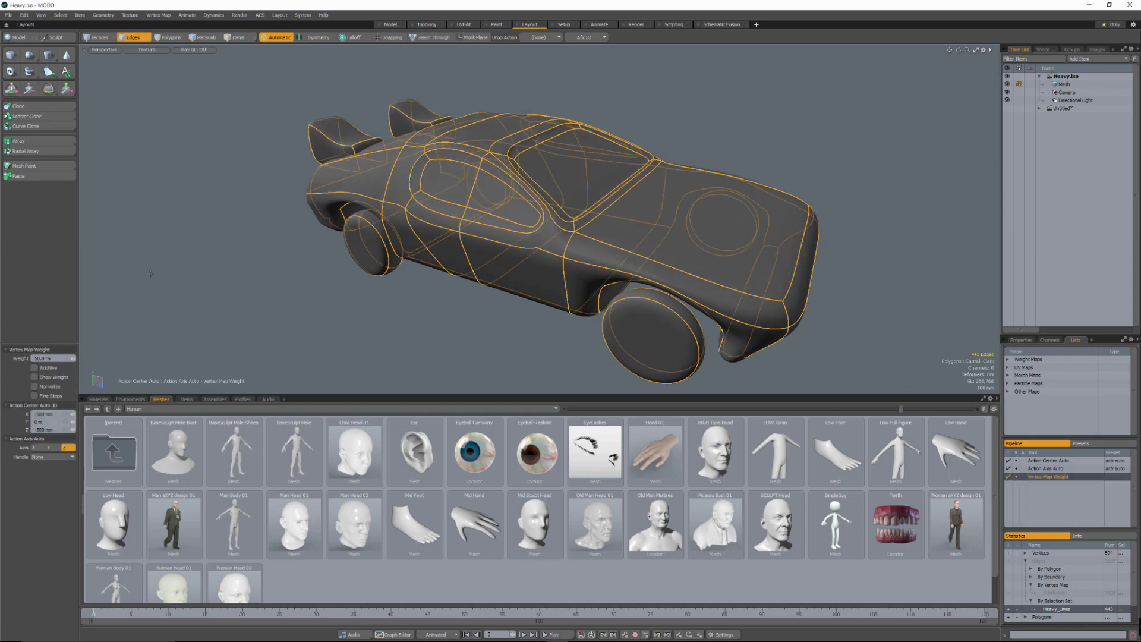
left_click(46, 358)
type("100")
key("Tab")
left_click(211, 280)
key("Escape")
key("Escape")
left_click_drag(302, 282, 655, 293, "alt")
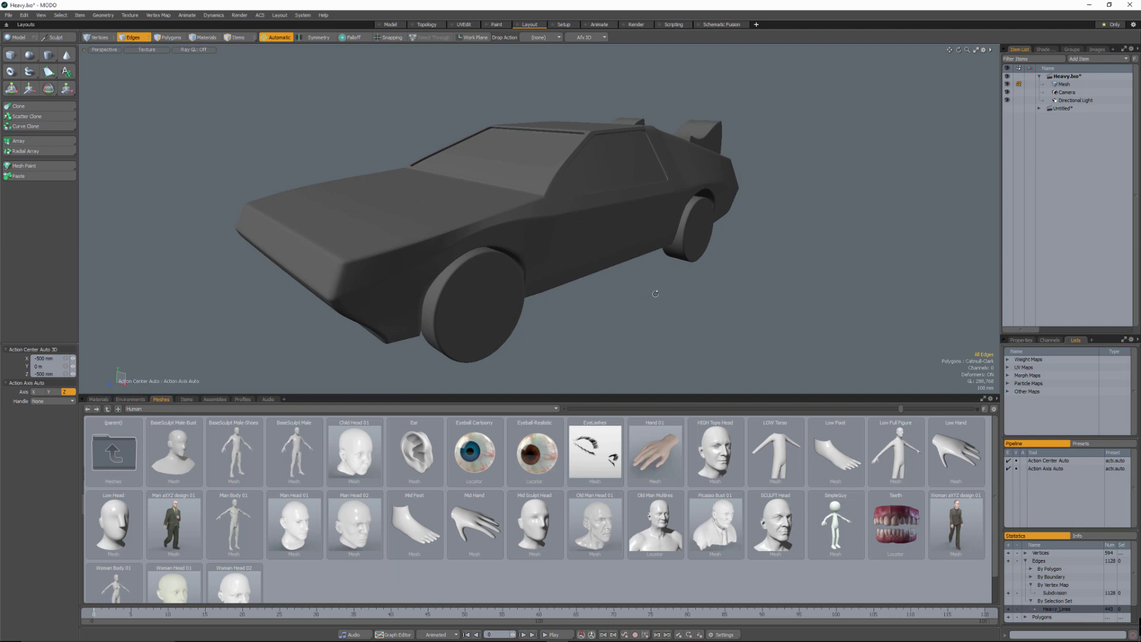
left_click_drag(599, 226, 520, 258, "alt")
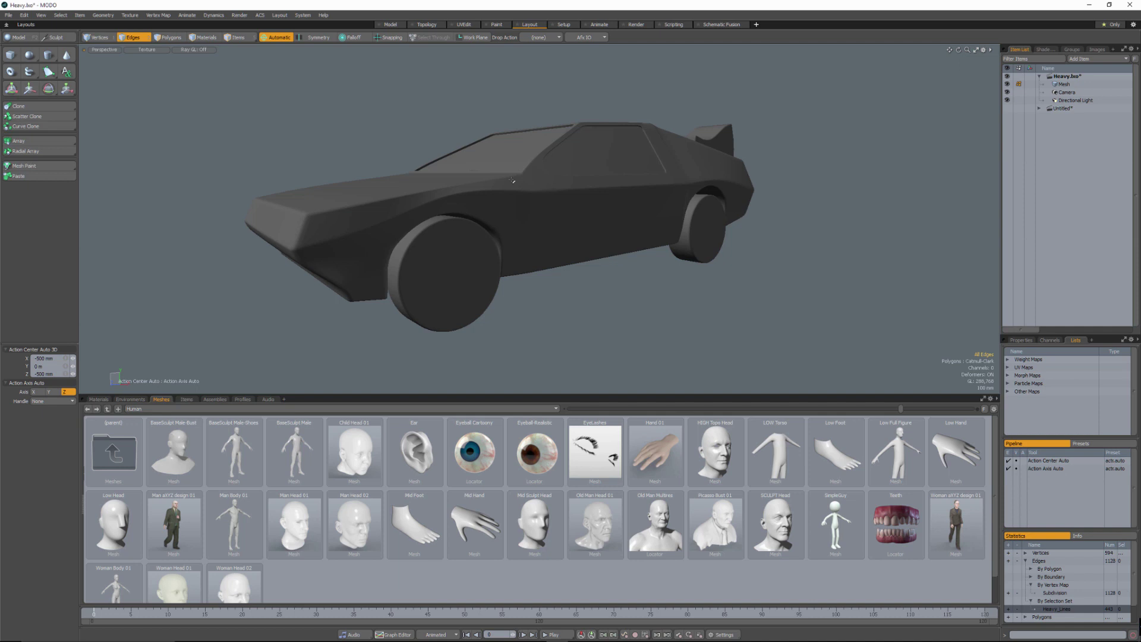
left_click_drag(512, 180, 552, 212, "alt")
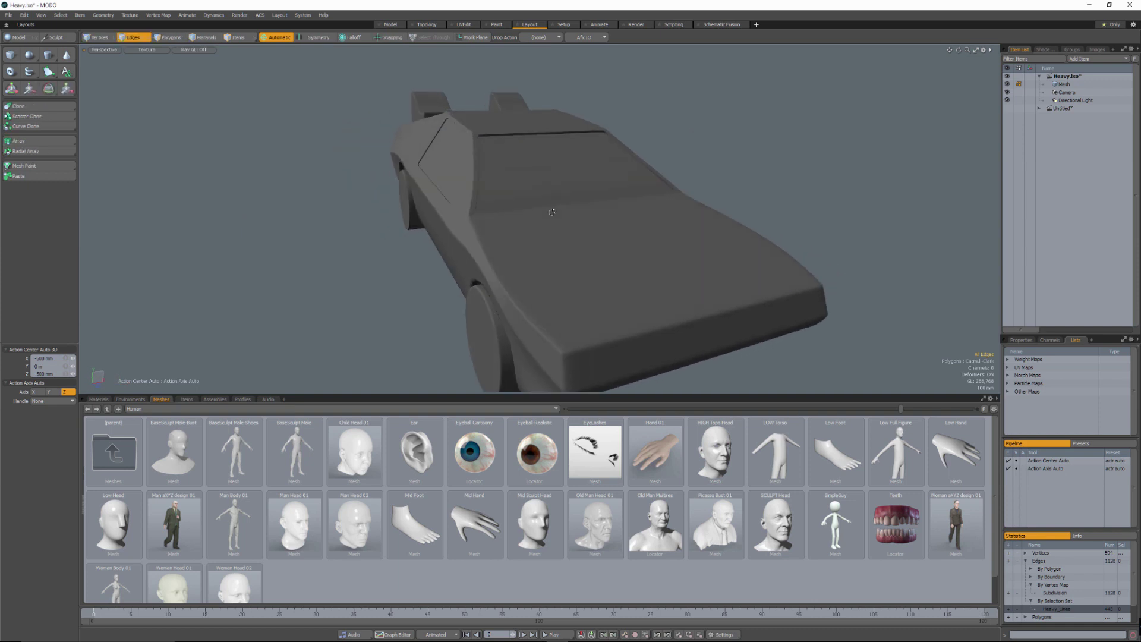